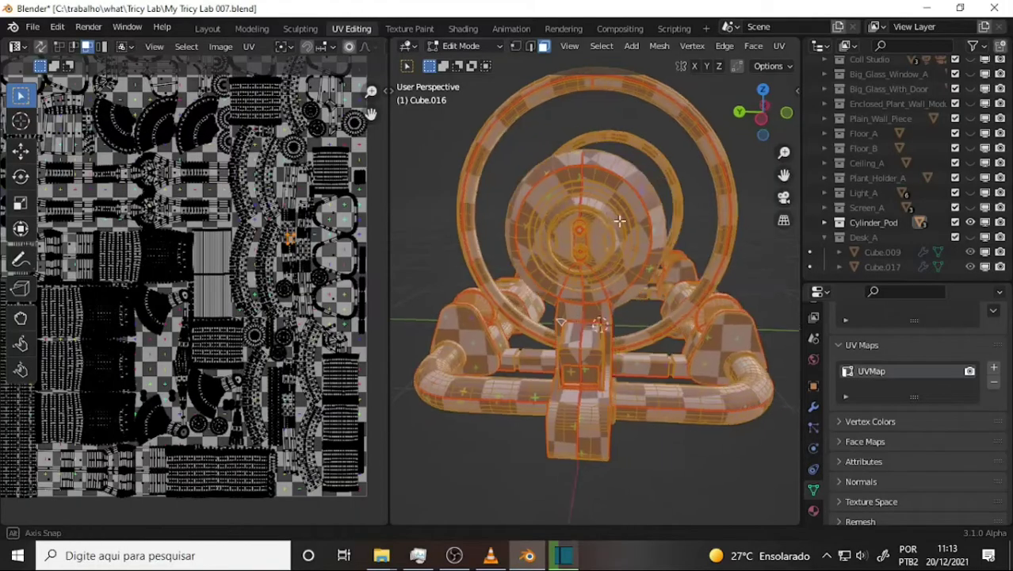
# Step: Orbit and zoom the 3D viewport around the Cube.016 pod frame beside its UV layout
pyautogui.moveTo(619, 222)
pyautogui.mouseDown(button='middle')
pyautogui.moveTo(704, 215)
pyautogui.moveTo(668, 192)
pyautogui.moveTo(663, 201)
pyautogui.moveTo(699, 208)
pyautogui.moveTo(516, 242)
pyautogui.moveTo(642, 242)
pyautogui.moveTo(596, 229)
pyautogui.moveTo(588, 252)
pyautogui.moveTo(639, 242)
pyautogui.mouseUp(button='middle')
pyautogui.scroll(4, 589, 255)
pyautogui.scroll(-4, 588, 256)
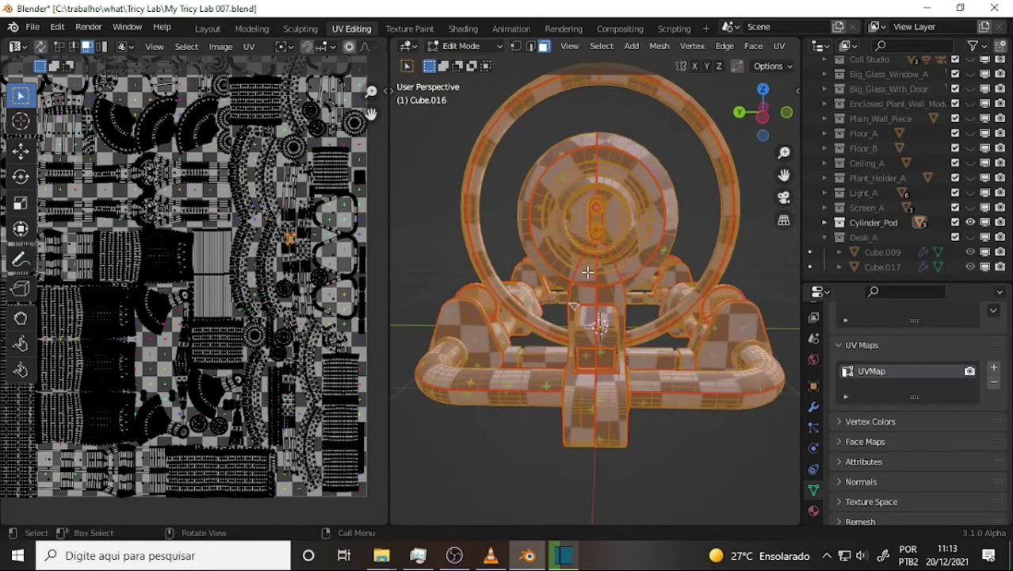
# Step: Select all overlapping UV faces of Cube.016 with Select > Select Overlap
pyautogui.click(185, 48)
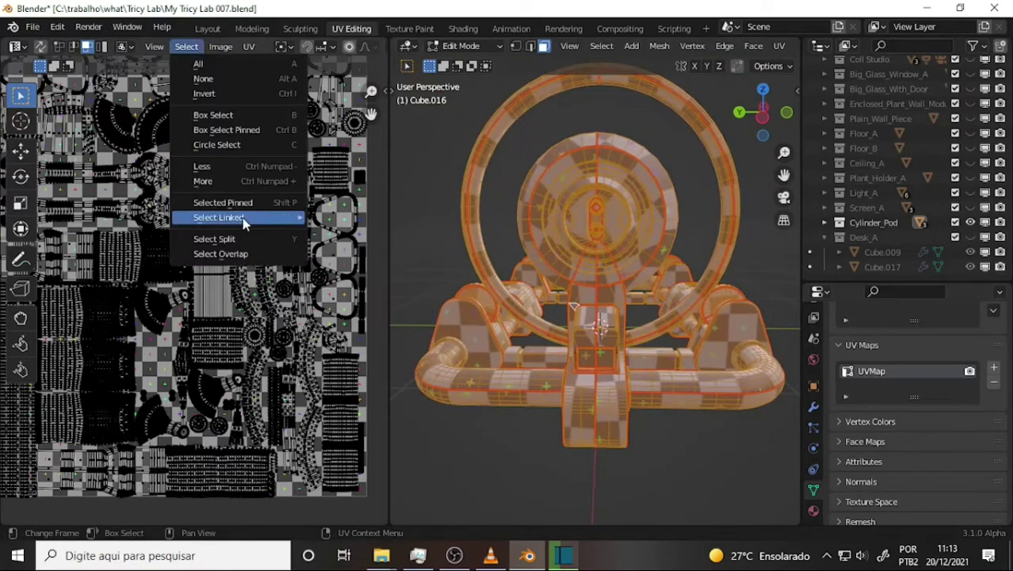
pyautogui.click(249, 253)
pyautogui.scroll(-3, 198, 254)
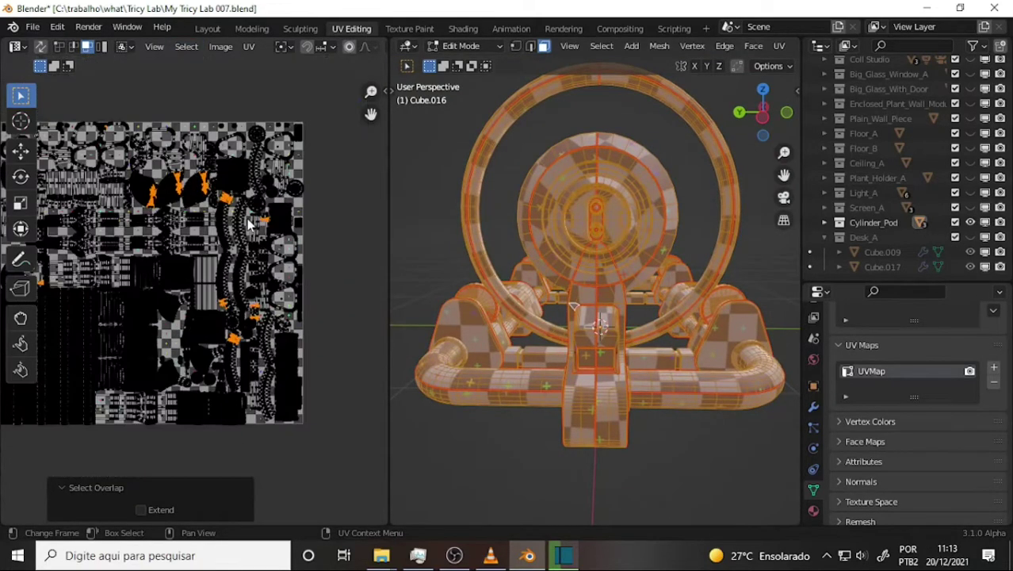
pyautogui.scroll(-1, 174, 254)
pyautogui.scroll(3, 163, 248)
pyautogui.scroll(2, 160, 243)
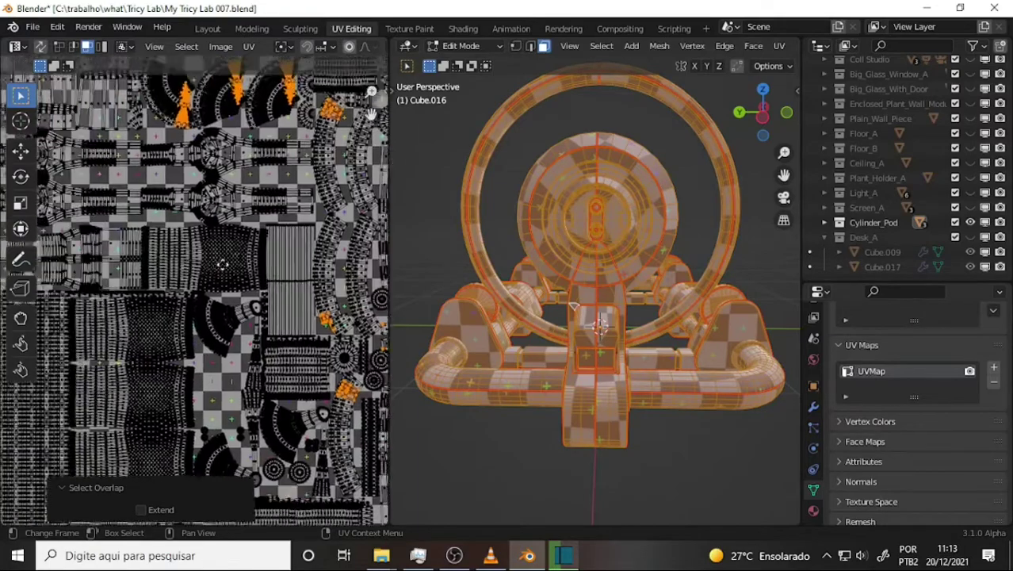
pyautogui.scroll(2, 143, 262)
pyautogui.scroll(2, 125, 276)
pyautogui.scroll(4, 127, 274)
pyautogui.scroll(2, 143, 266)
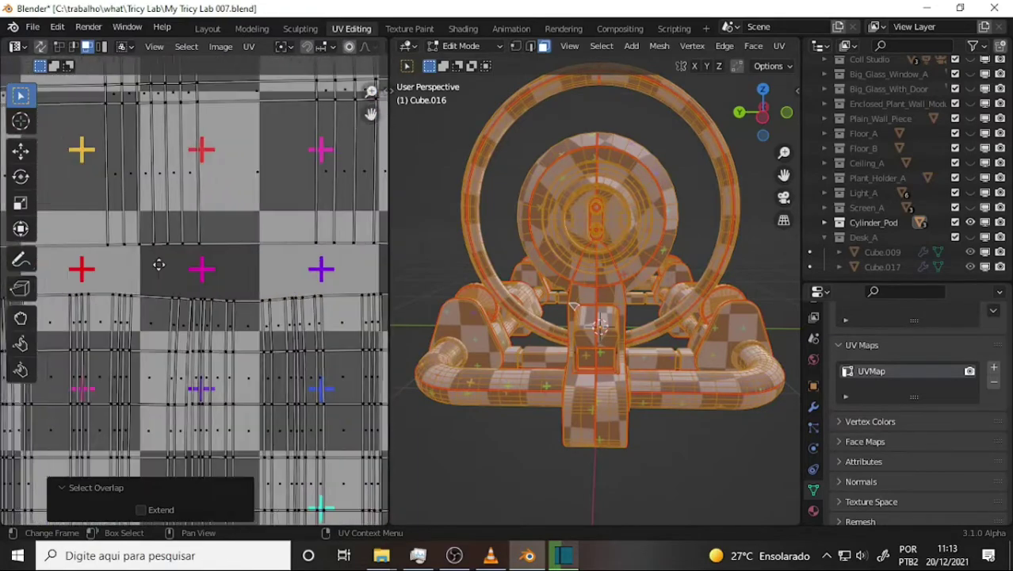
# Step: Pan and zoom across the UV layout to centre the small orange overlapping island
pyautogui.moveTo(163, 245)
pyautogui.mouseDown(button='middle')
pyautogui.moveTo(222, 253)
pyautogui.moveTo(68, 295)
pyautogui.mouseUp(button='middle')
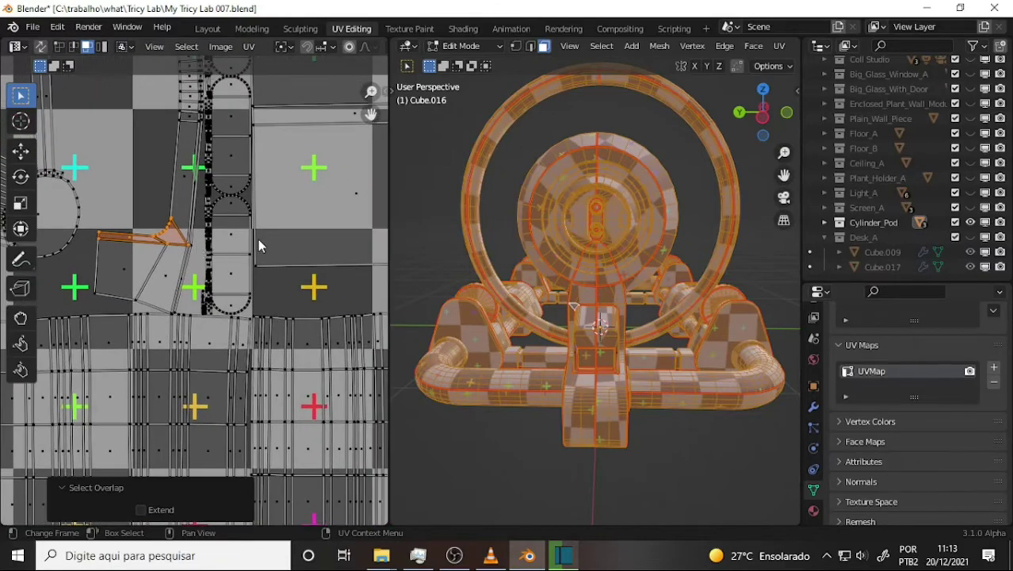
pyautogui.scroll(-2, 260, 244)
pyautogui.scroll(-2, 264, 244)
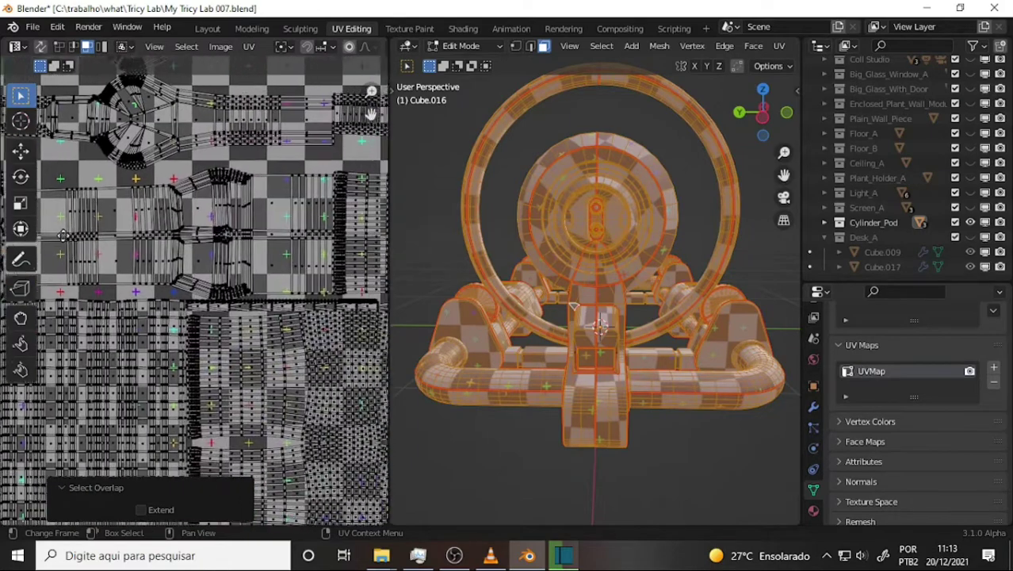
pyautogui.moveTo(294, 242); pyautogui.dragTo(464, 283, button='middle')
pyautogui.scroll(-2, 464, 283)
pyautogui.scroll(-2, 297, 307)
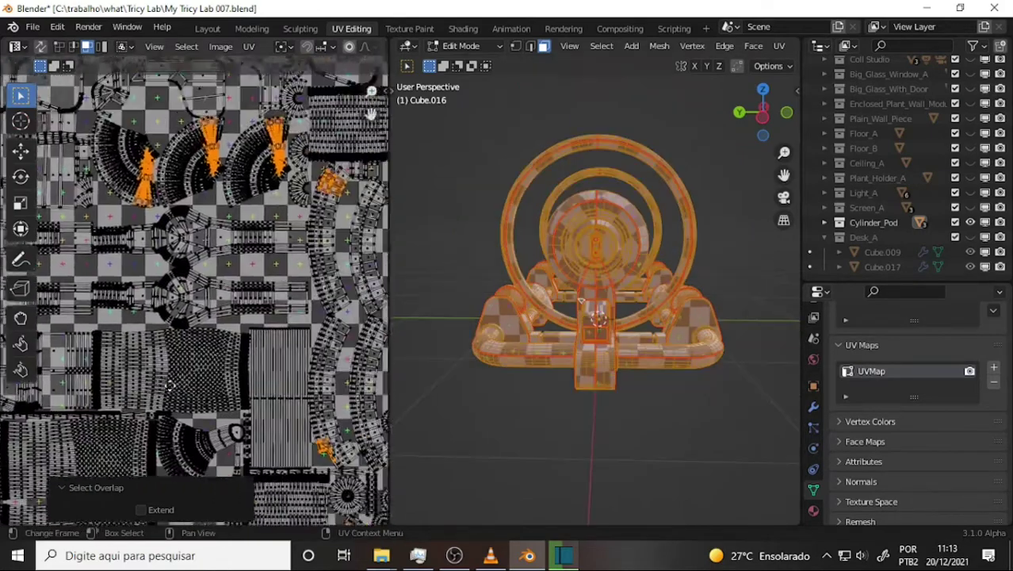
pyautogui.moveTo(302, 307); pyautogui.dragTo(116, 501, button='middle')
pyautogui.scroll(2, 116, 501)
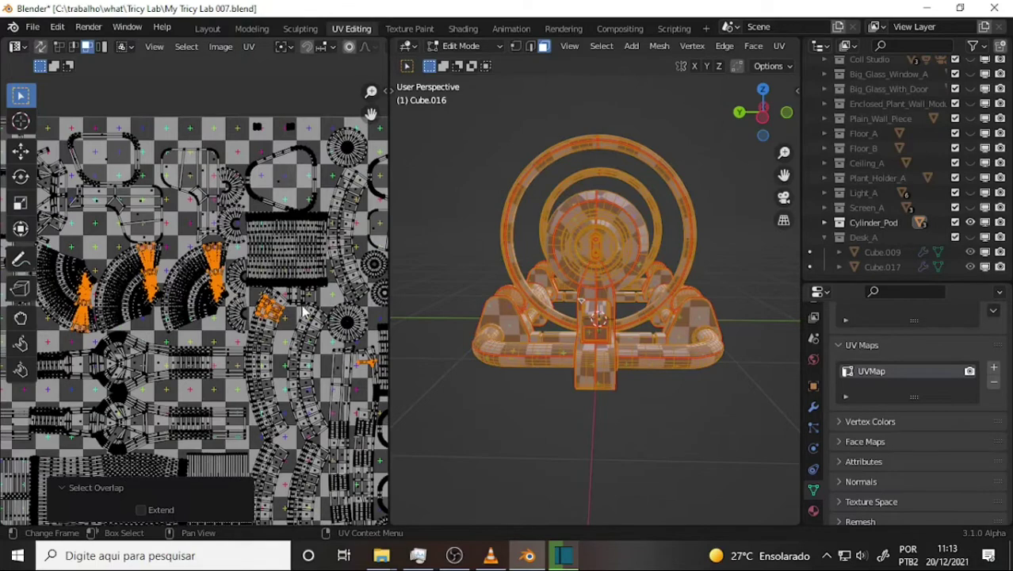
pyautogui.scroll(3, 305, 309)
pyautogui.moveTo(304, 309); pyautogui.dragTo(111, 283, button='middle')
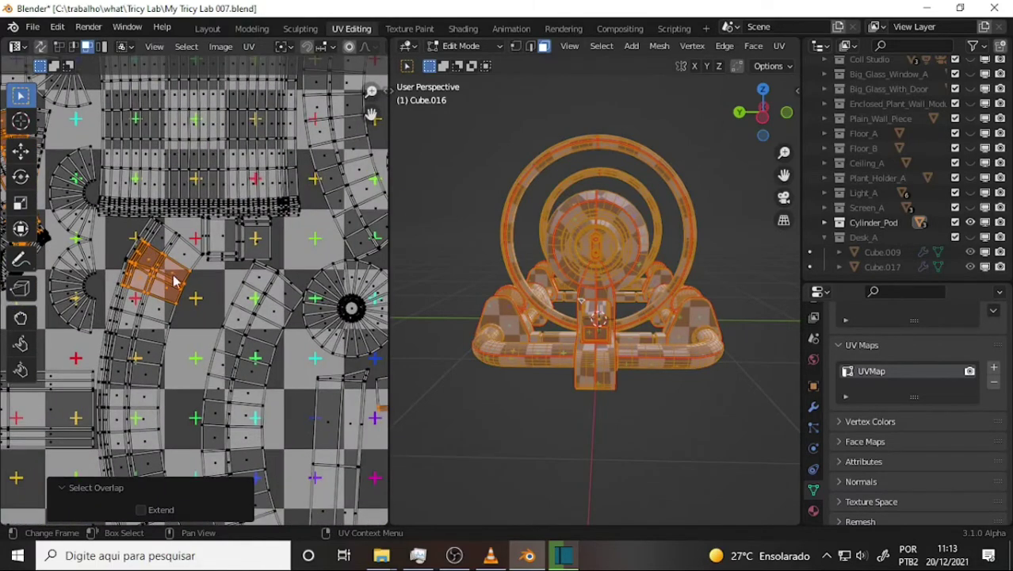
pyautogui.scroll(-4, 277, 310)
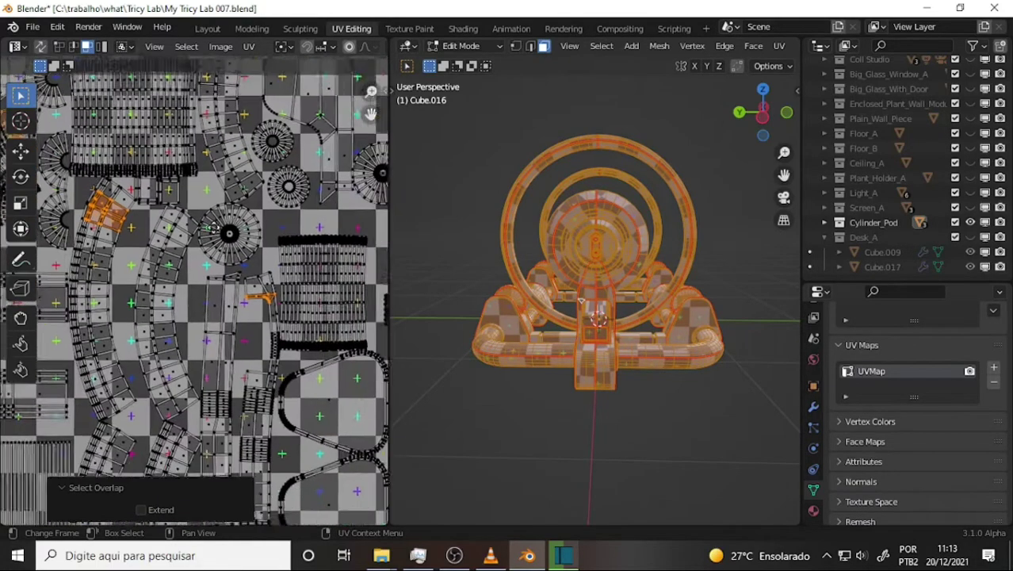
pyautogui.scroll(2, 262, 277)
# Step: Select only the small overlapping island and zoom in on its triangle corner
pyautogui.click(239, 230)
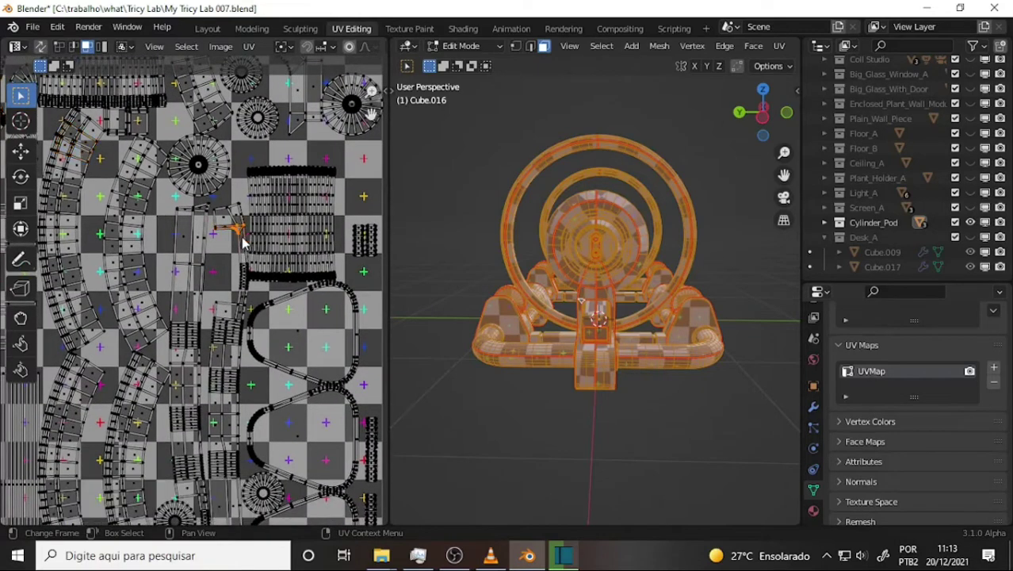
pyautogui.scroll(2, 242, 242)
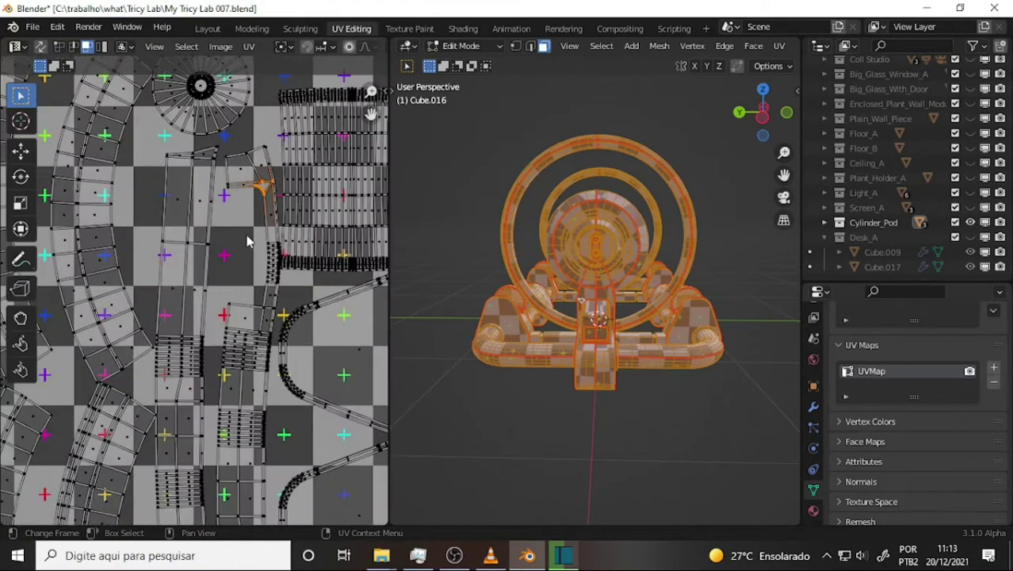
pyautogui.scroll(1, 258, 211)
pyautogui.scroll(1, 266, 215)
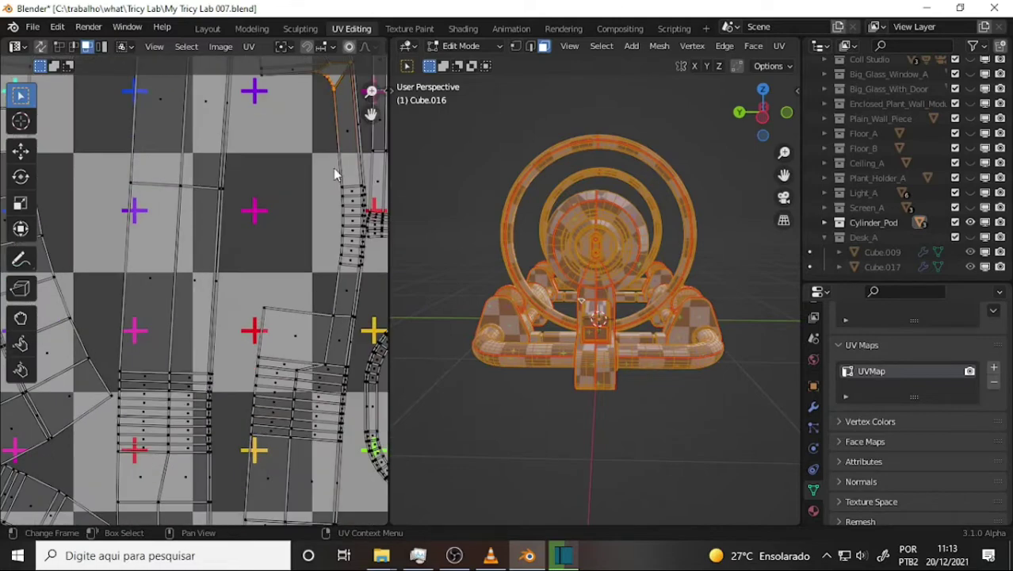
pyautogui.scroll(1, 285, 230)
pyautogui.scroll(3, 289, 231)
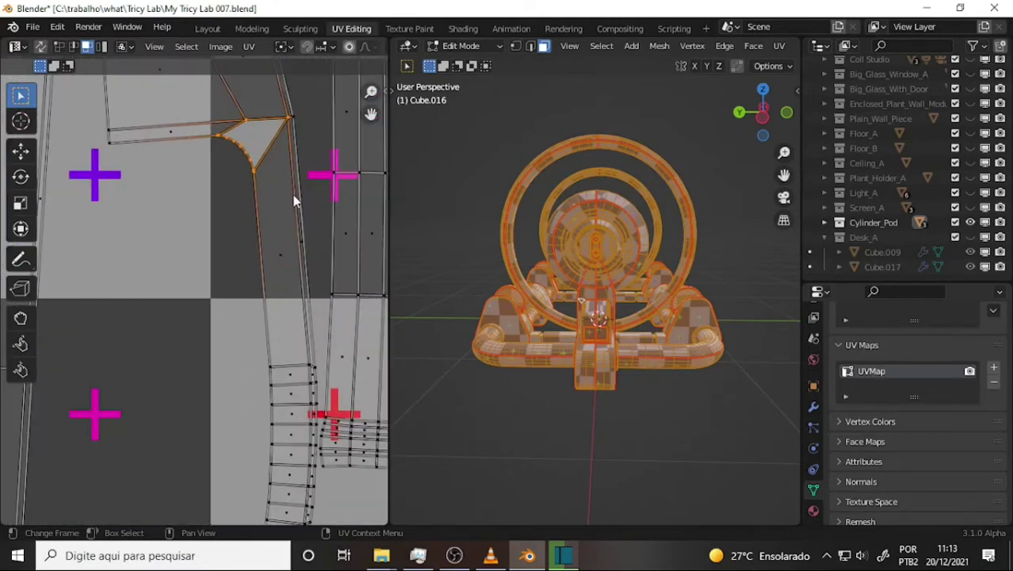
pyautogui.moveTo(293, 199); pyautogui.dragTo(285, 238, button='middle')
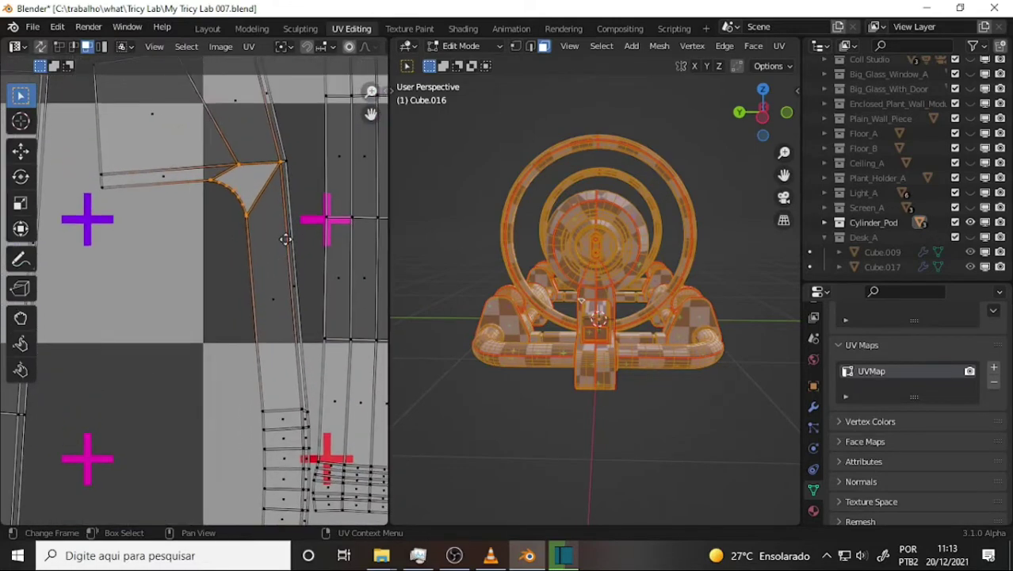
# Step: Select the long thin strip faces and shift them slightly with G
pyautogui.click(188, 175)
pyautogui.keyDown('shift'); pyautogui.click(226, 189); pyautogui.keyUp('shift')
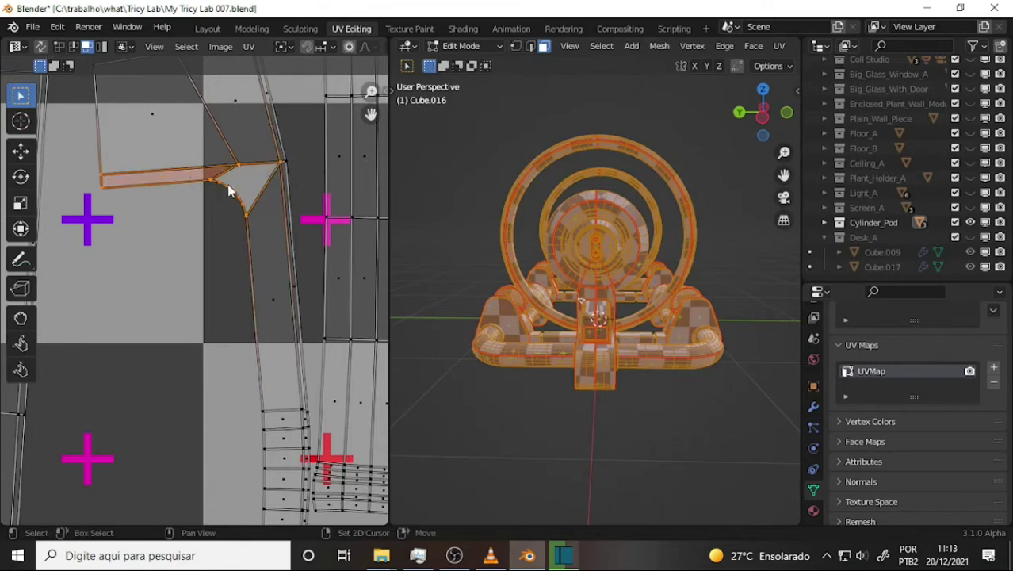
pyautogui.press('g')
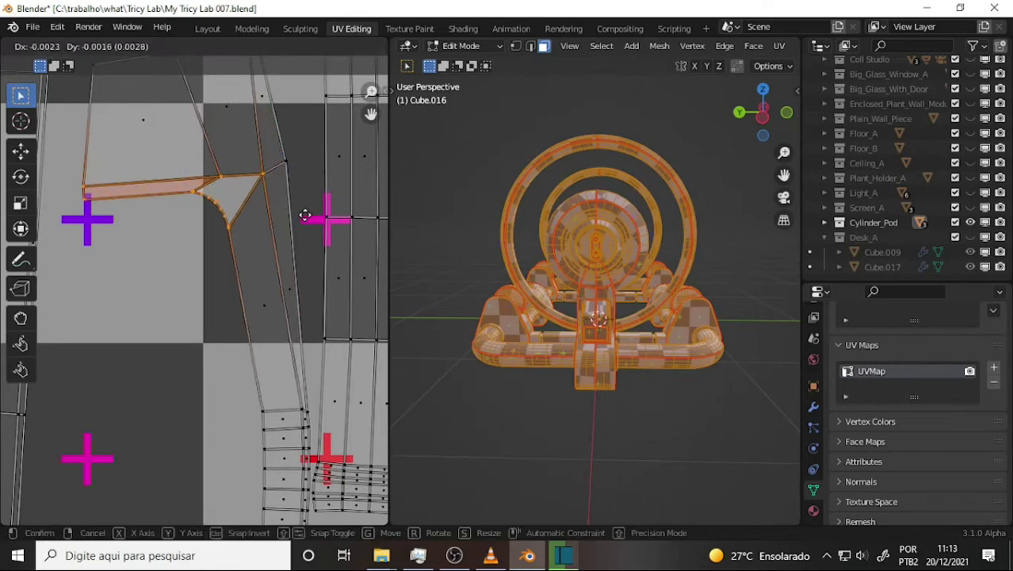
pyautogui.click(317, 203)
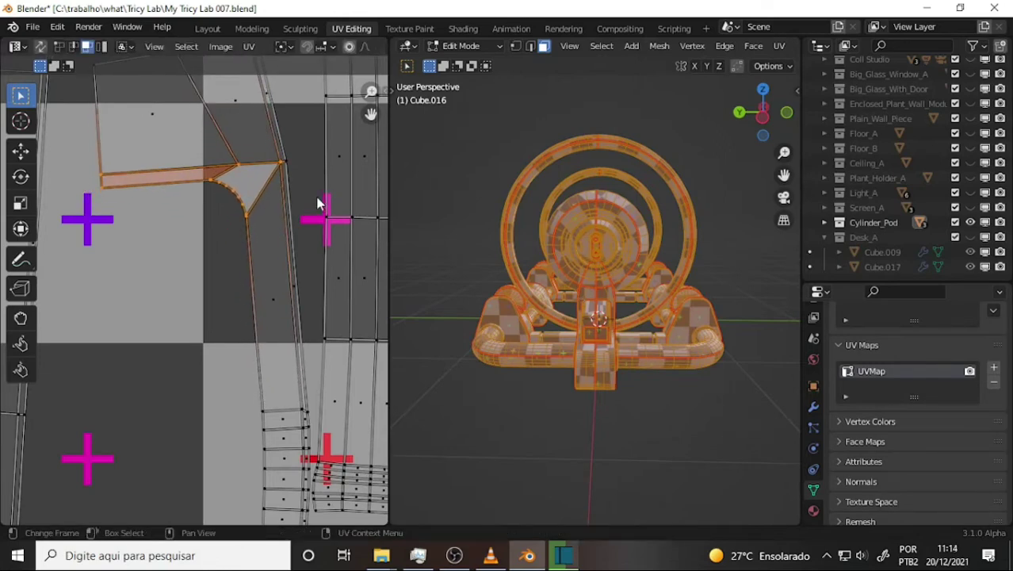
pyautogui.scroll(5, 277, 204)
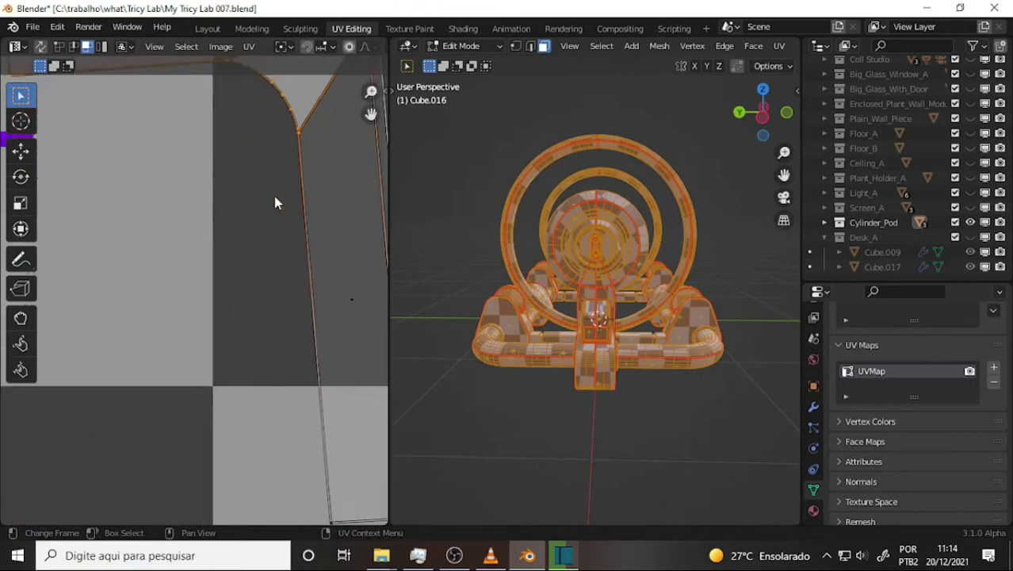
pyautogui.scroll(-3, 303, 238)
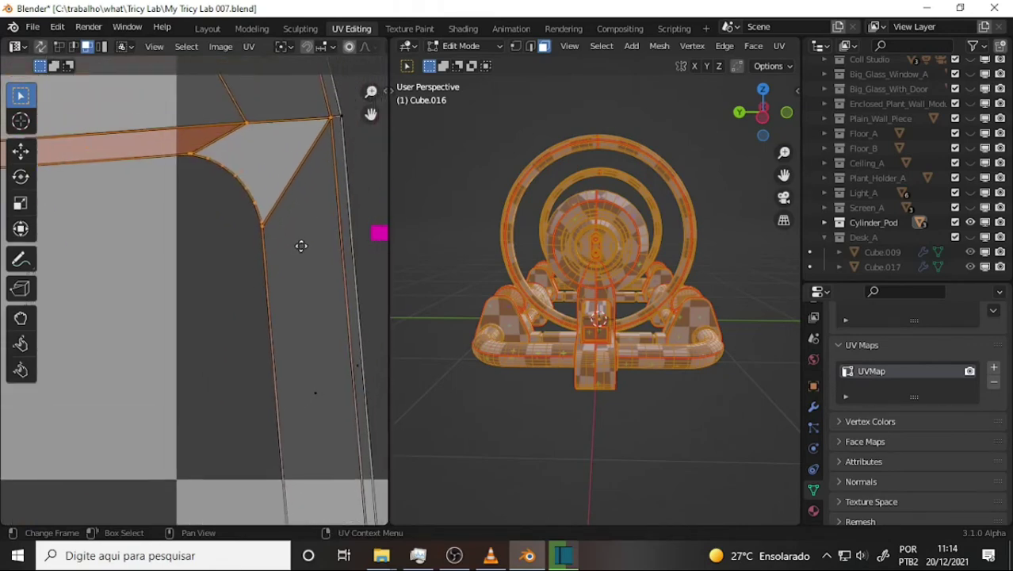
# Step: Switch to vertex select and nudge the triangle's corner vertex by about 0.0004 units
pyautogui.click(264, 229)
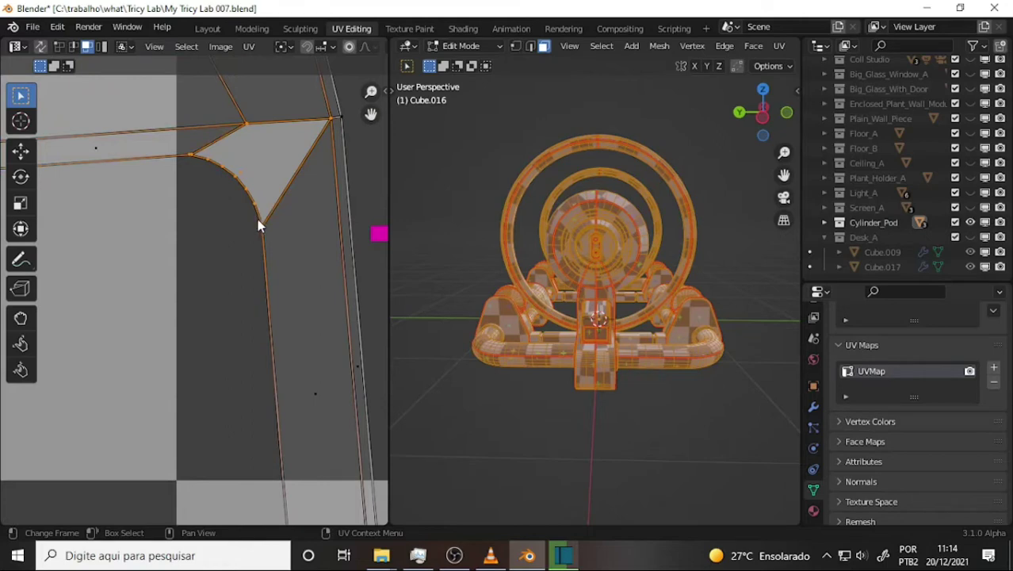
pyautogui.click(310, 248)
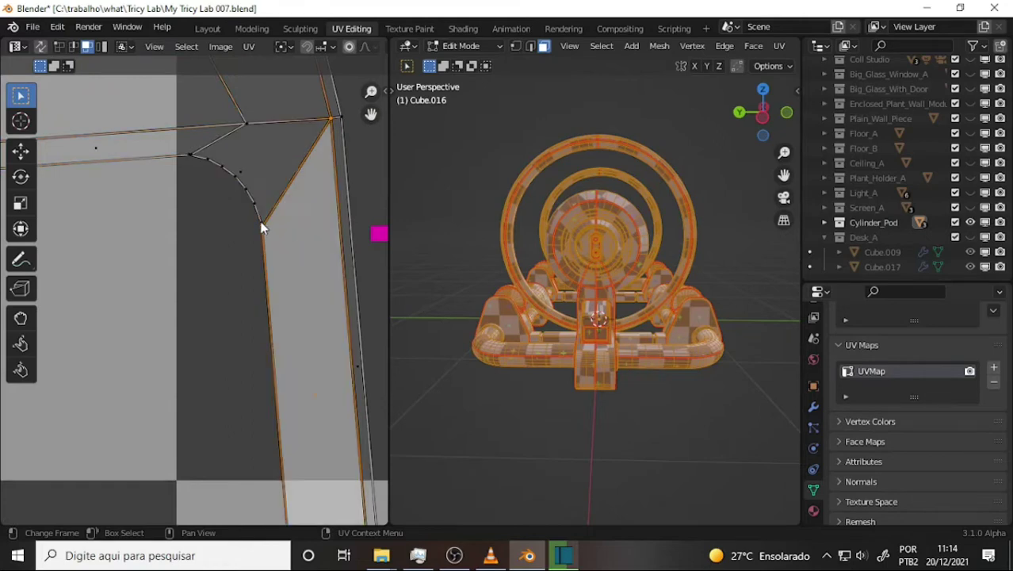
pyautogui.click(268, 214)
pyautogui.press('1')
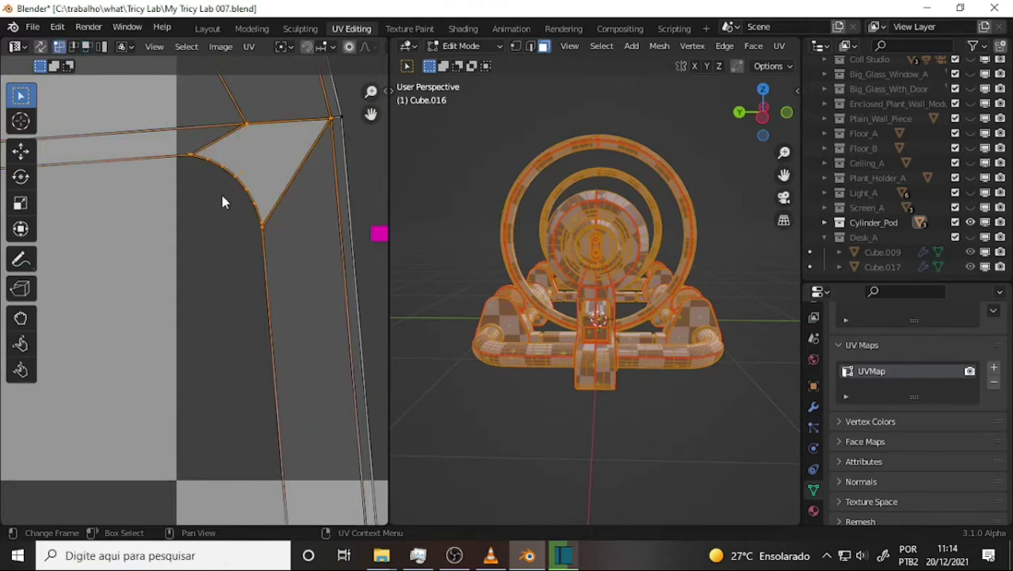
pyautogui.click(299, 256)
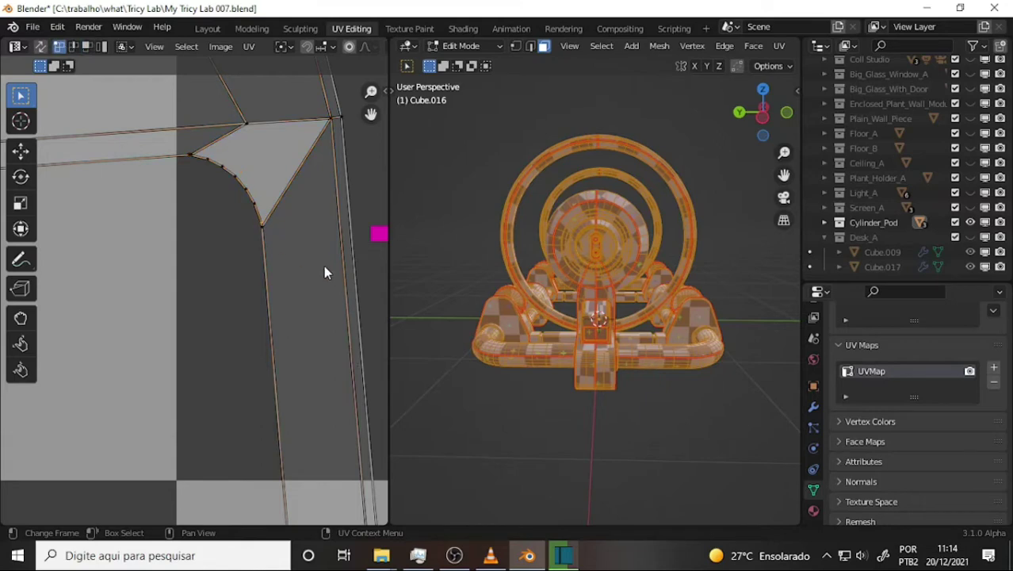
pyautogui.press('g')
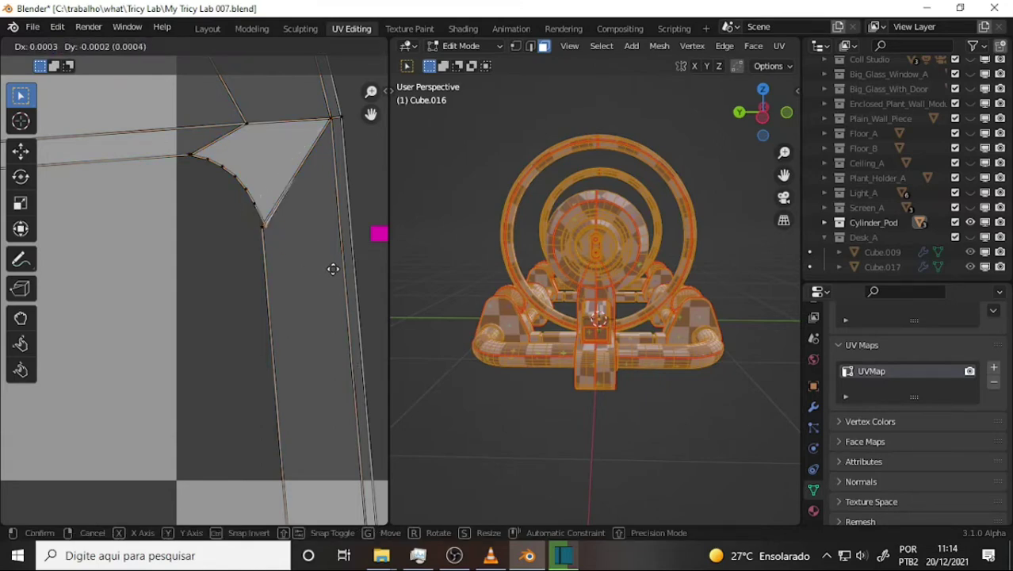
pyautogui.click(326, 255)
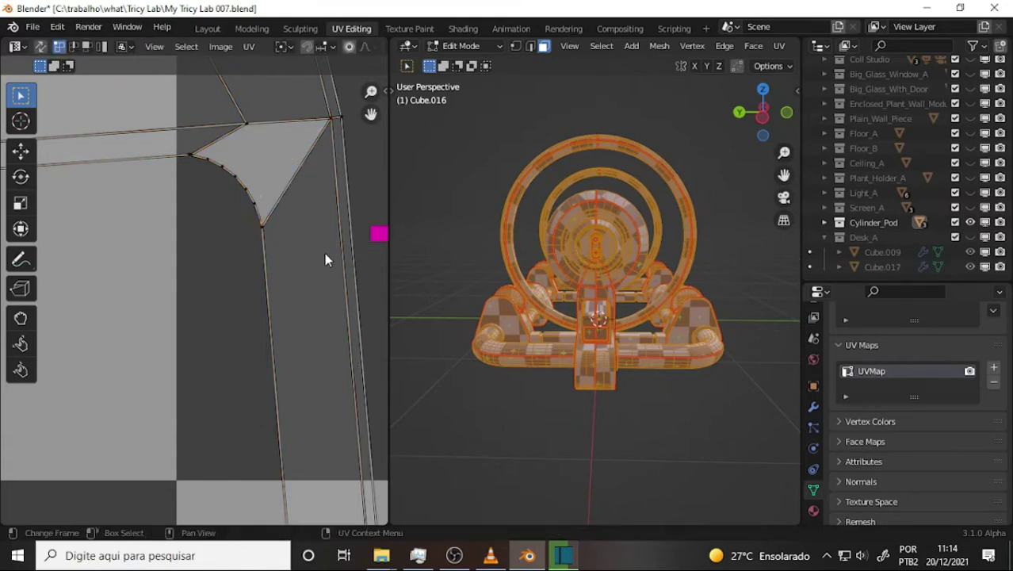
pyautogui.scroll(2, 277, 236)
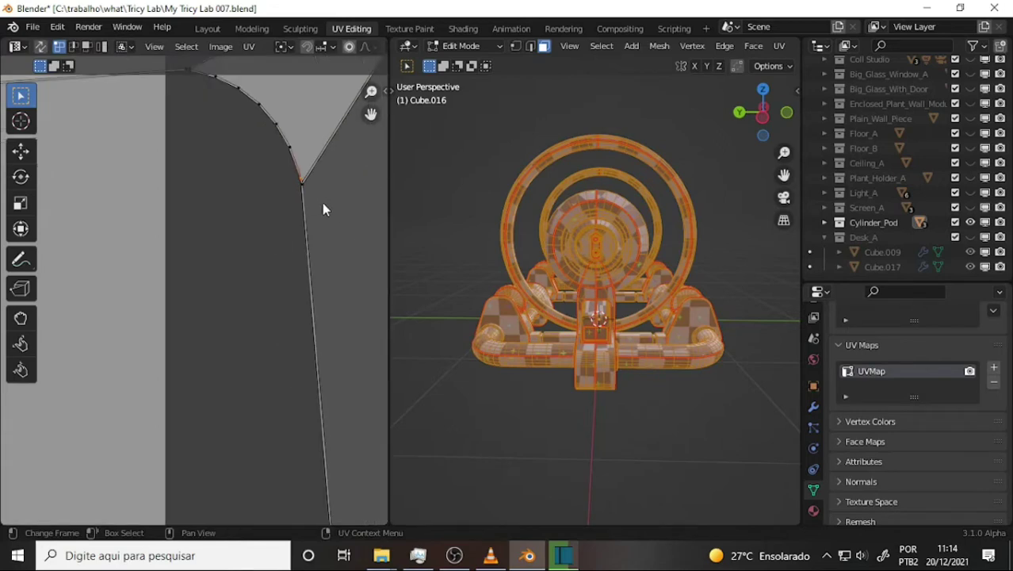
pyautogui.scroll(3, 325, 206)
# Step: Move the selected corner vertex to a new spot near the triangle corner
pyautogui.scroll(-2, 244, 305)
pyautogui.moveTo(244, 305)
pyautogui.mouseDown(button='middle')
pyautogui.moveTo(232, 331)
pyautogui.moveTo(260, 419)
pyautogui.moveTo(347, 434)
pyautogui.mouseUp(button='middle')
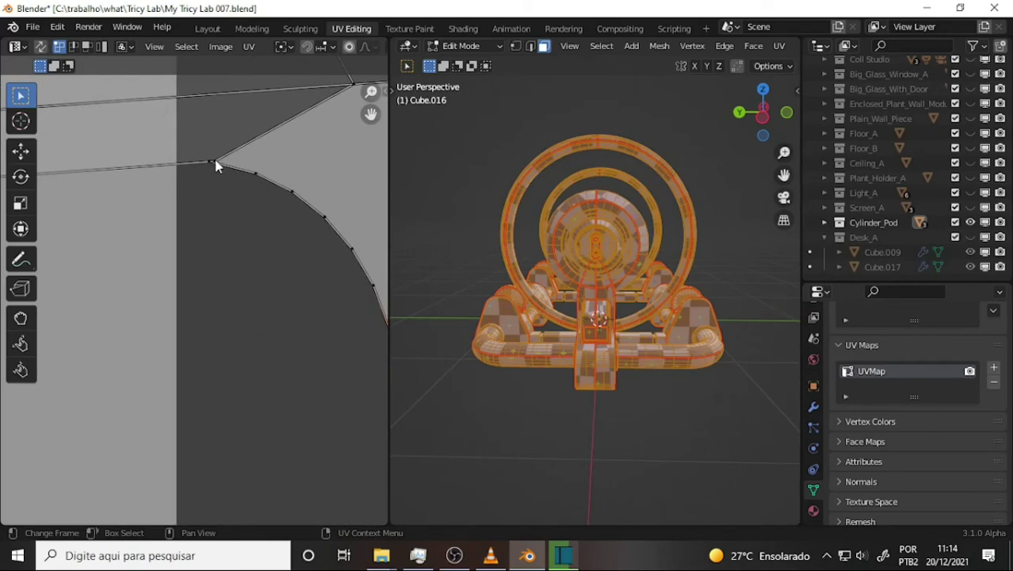
pyautogui.press('g')
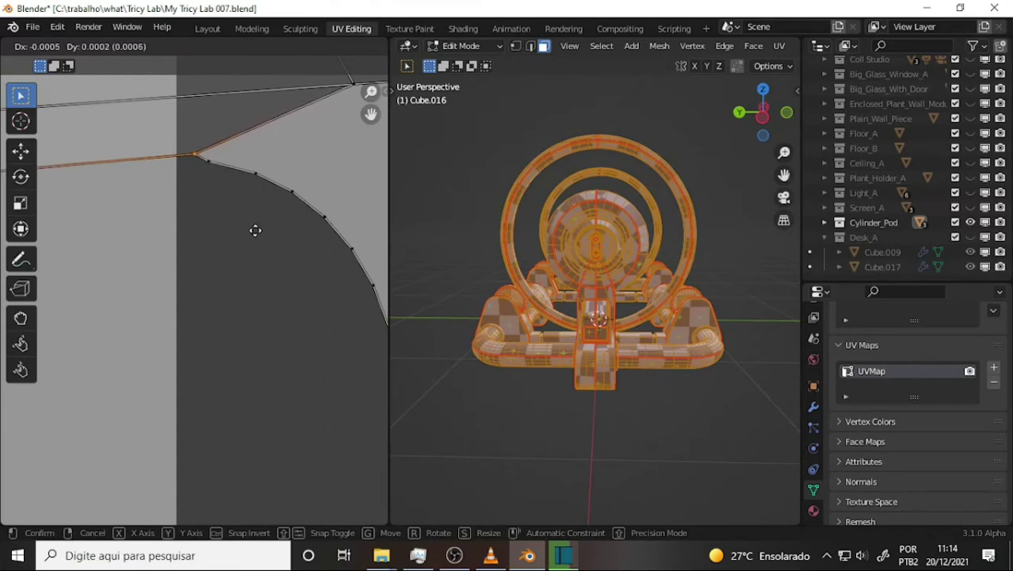
pyautogui.click(259, 235)
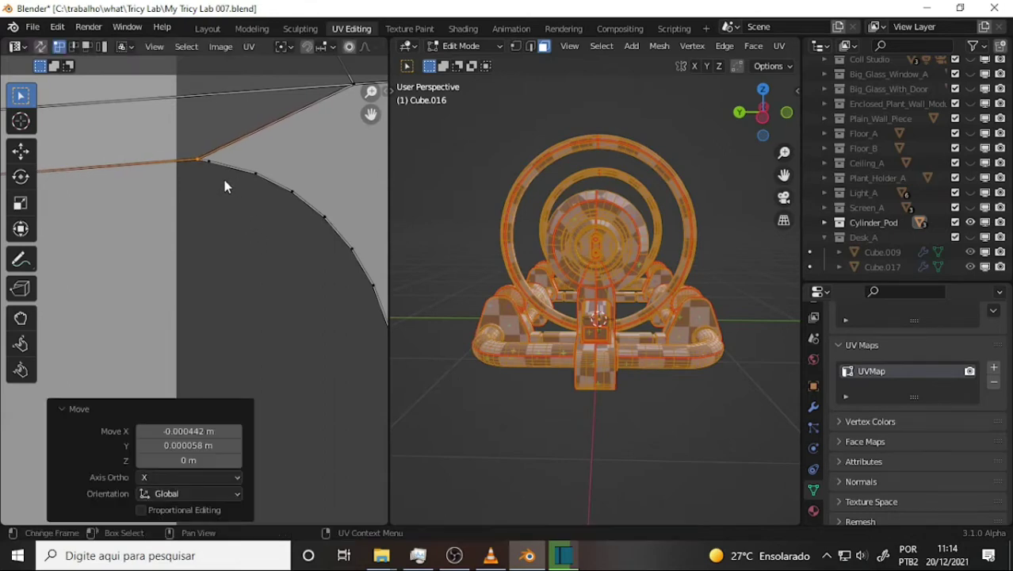
# Step: Settle the next vertex onto the curved edge, about 0.0006 X and −0.0003 Y
pyautogui.click(210, 162)
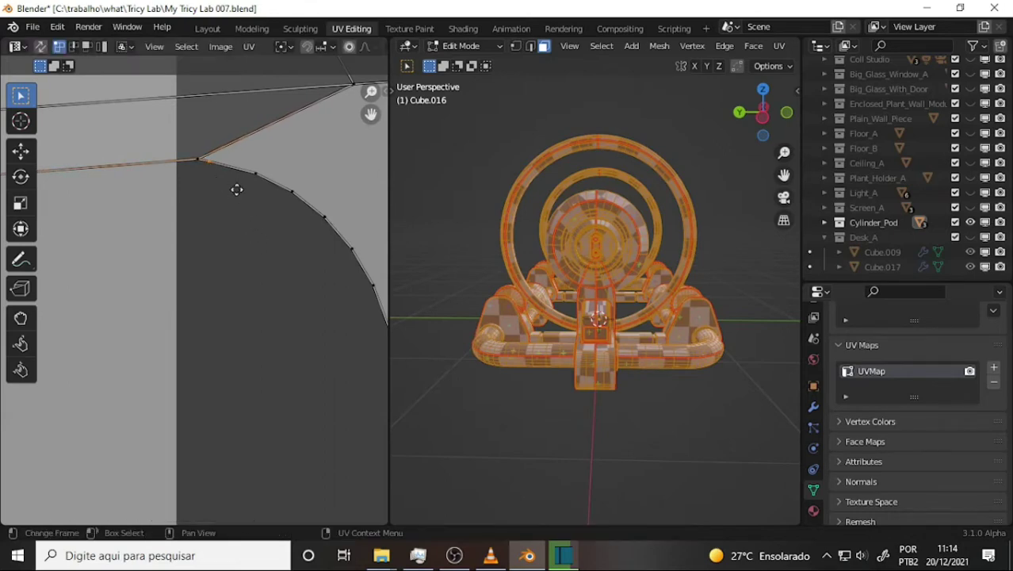
pyautogui.press('g')
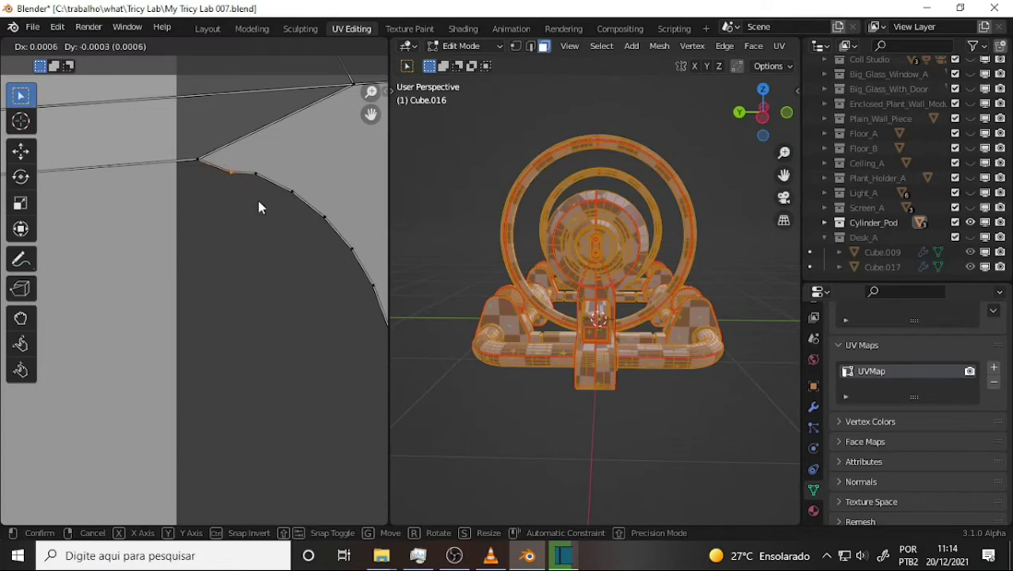
pyautogui.click(253, 193)
pyautogui.scroll(-2, 253, 193)
pyautogui.scroll(-1, 261, 198)
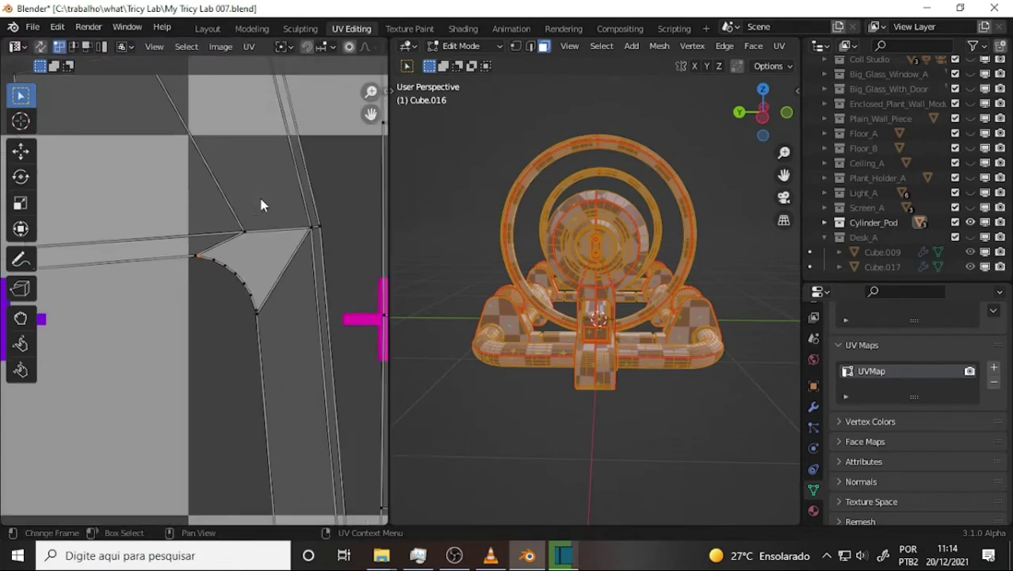
pyautogui.scroll(-3, 257, 199)
# Step: Select all remaining overlapping UV faces with Select Overlap and pan to inspect them
pyautogui.click(190, 47)
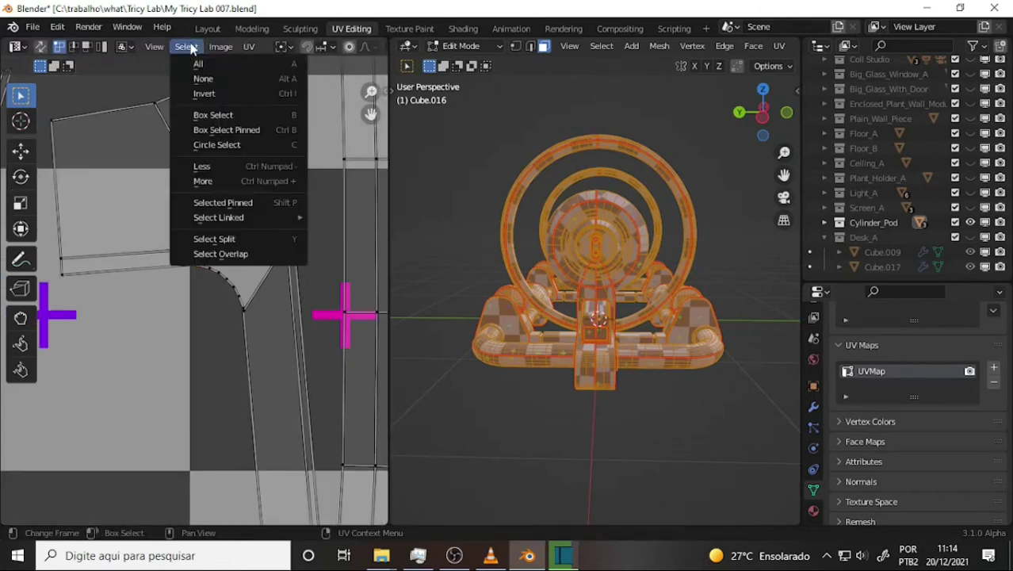
pyautogui.click(262, 250)
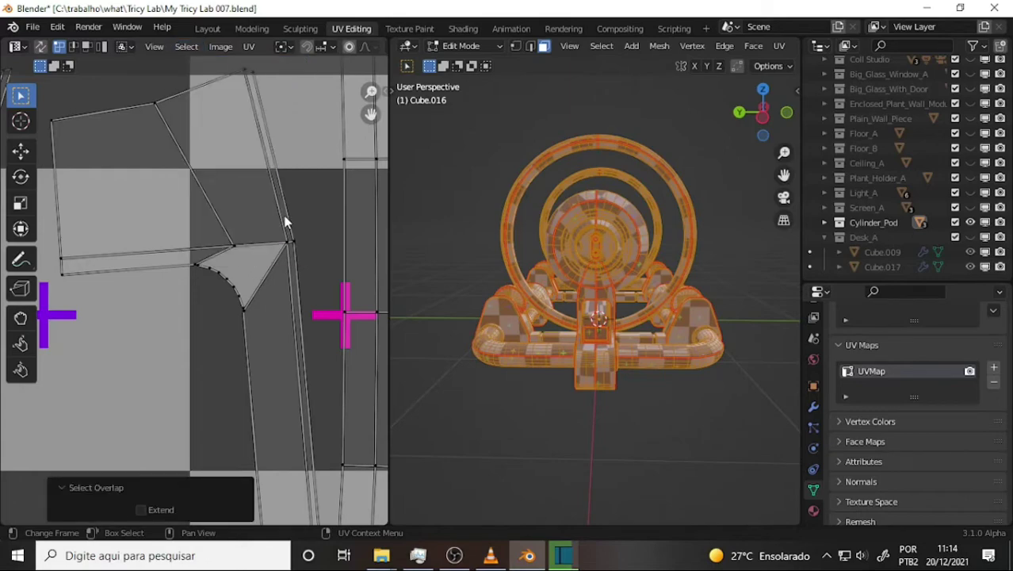
pyautogui.moveTo(286, 222)
pyautogui.mouseDown(button='middle')
pyautogui.moveTo(366, 256)
pyautogui.moveTo(299, 106)
pyautogui.mouseUp(button='middle')
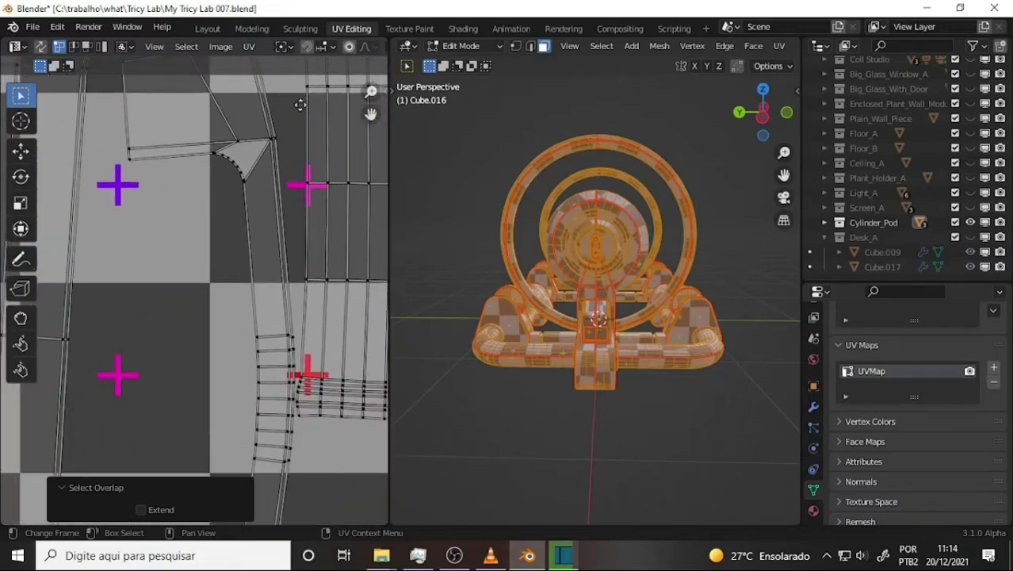
pyautogui.scroll(-4, 300, 105)
pyautogui.scroll(1, 300, 106)
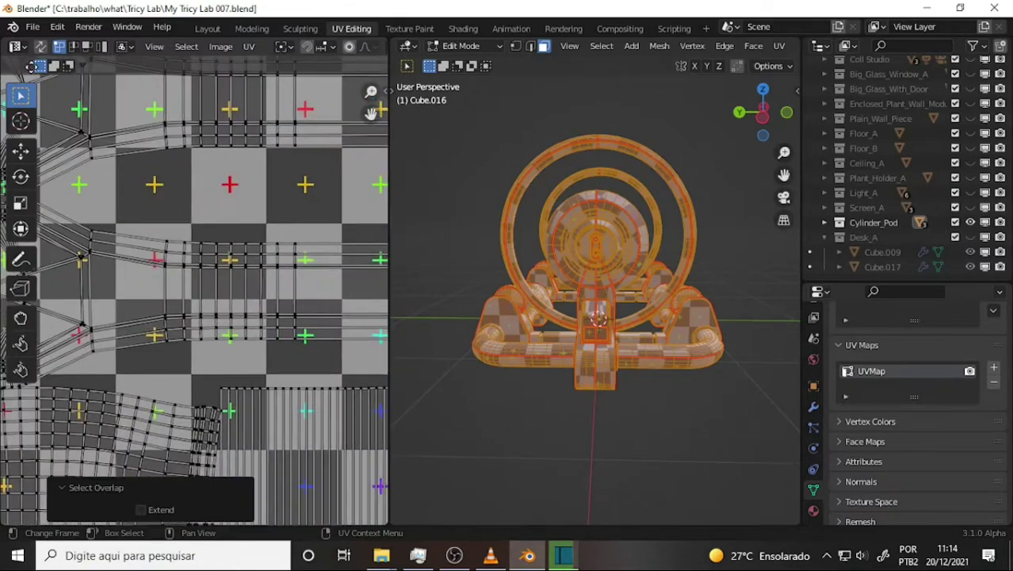
pyautogui.scroll(-1, 356, 187)
pyautogui.scroll(-4, 267, 227)
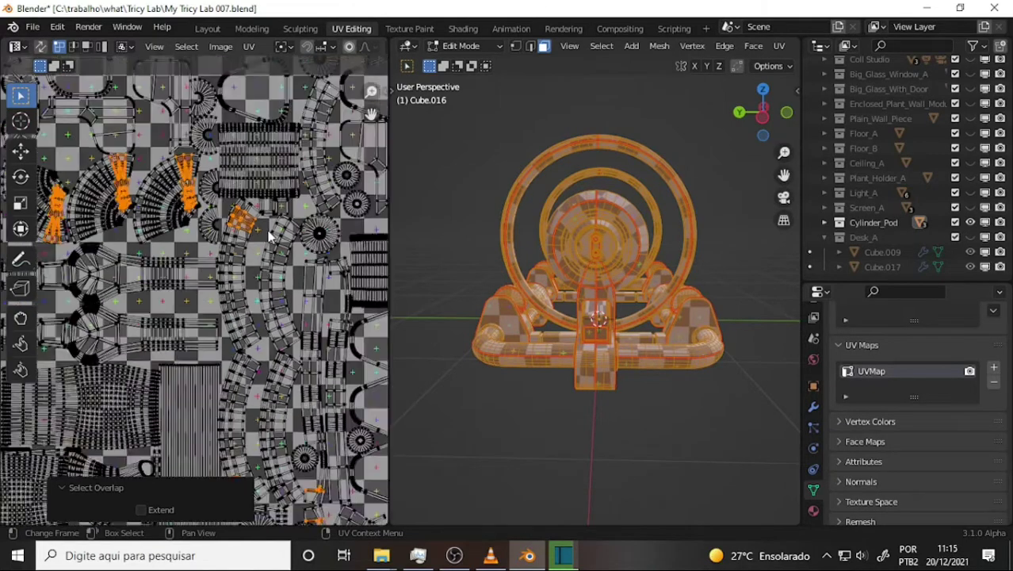
pyautogui.scroll(-1, 269, 236)
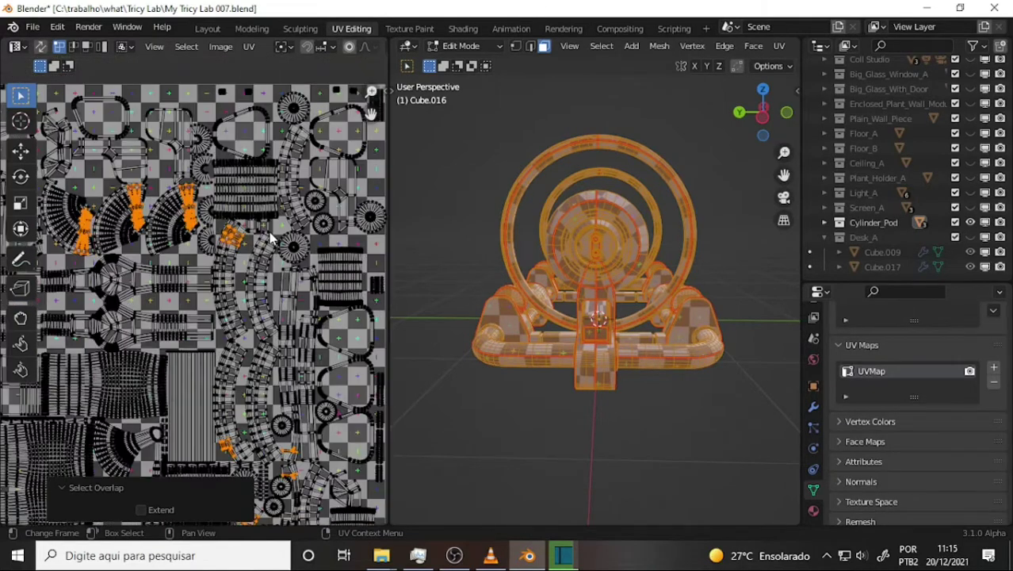
# Step: Save My Tricy Lab 007.blend and review the flagged circular and strip islands
pyautogui.click(32, 26)
pyautogui.click(68, 127)
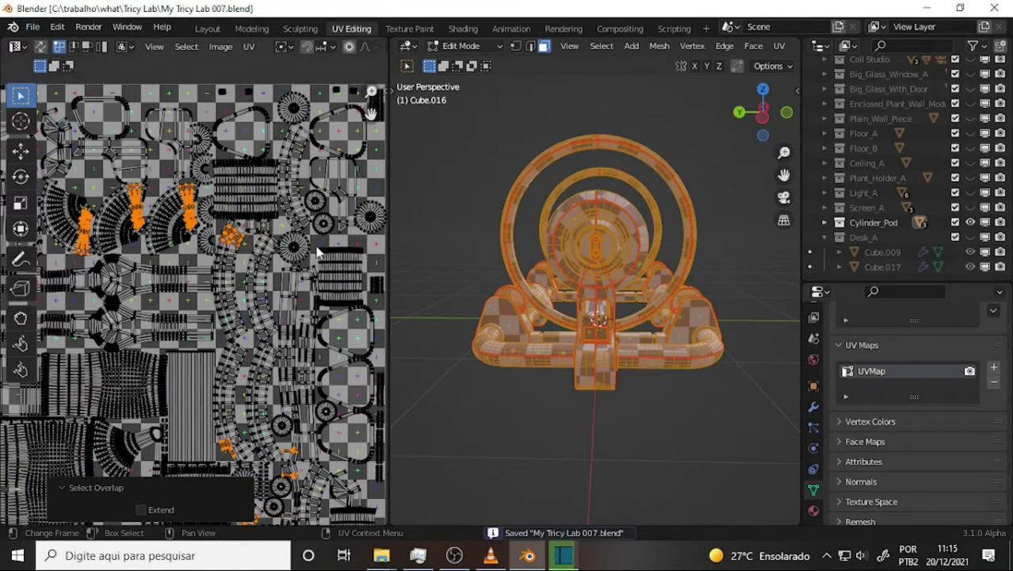
pyautogui.scroll(3, 318, 246)
pyautogui.moveTo(318, 252)
pyautogui.mouseDown(button='middle')
pyautogui.moveTo(289, 159)
pyautogui.moveTo(313, 79)
pyautogui.mouseUp(button='middle')
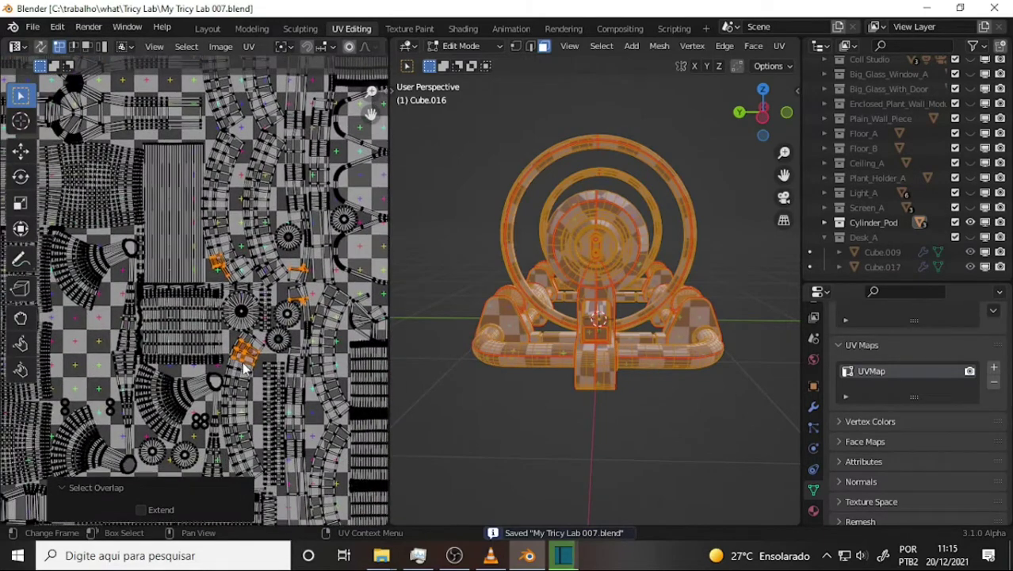
pyautogui.scroll(-1, 293, 285)
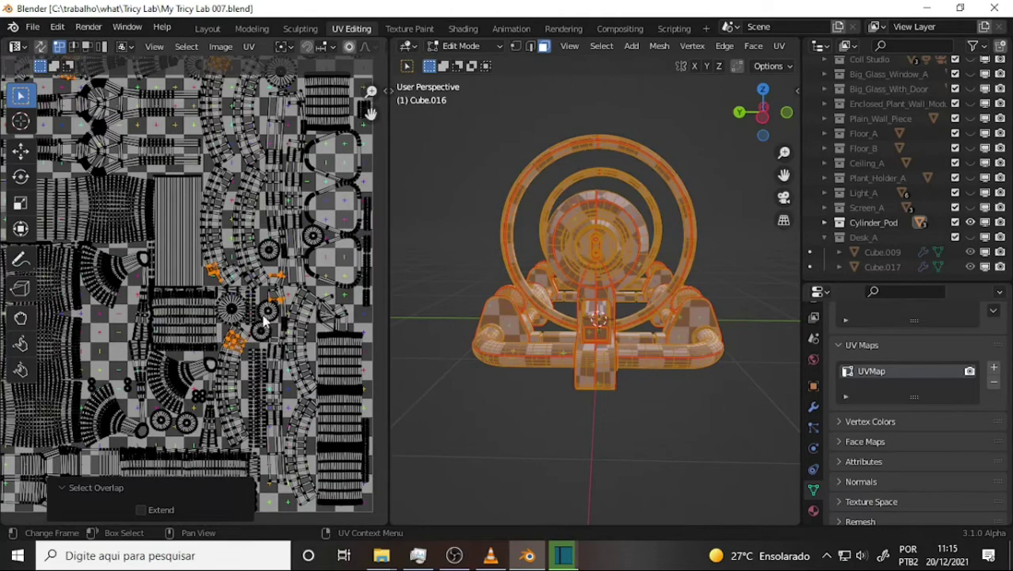
pyautogui.scroll(3, 305, 276)
pyautogui.scroll(4, 307, 271)
pyautogui.moveTo(306, 271); pyautogui.dragTo(29, 325, button='middle')
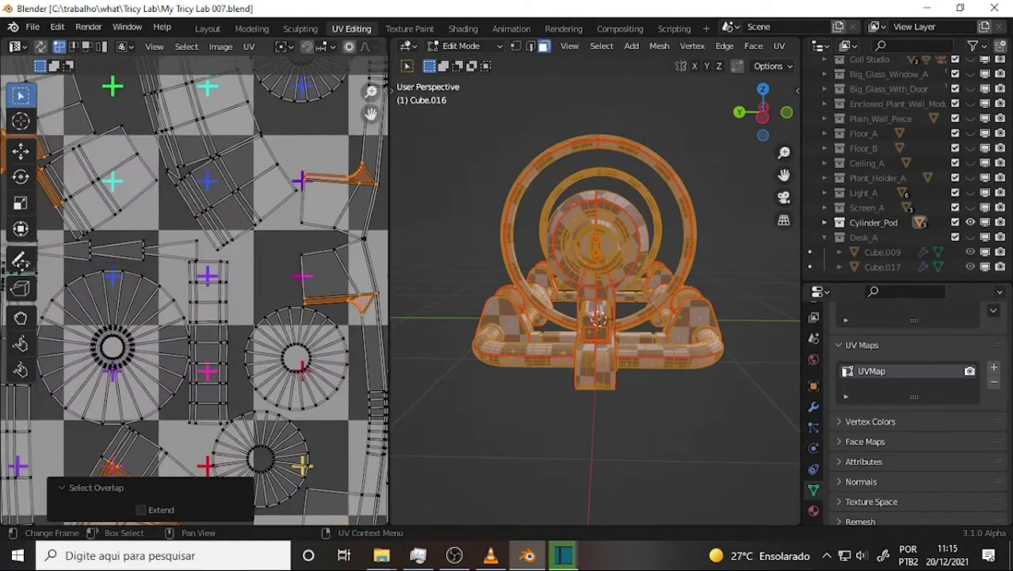
pyautogui.scroll(-4, 270, 256)
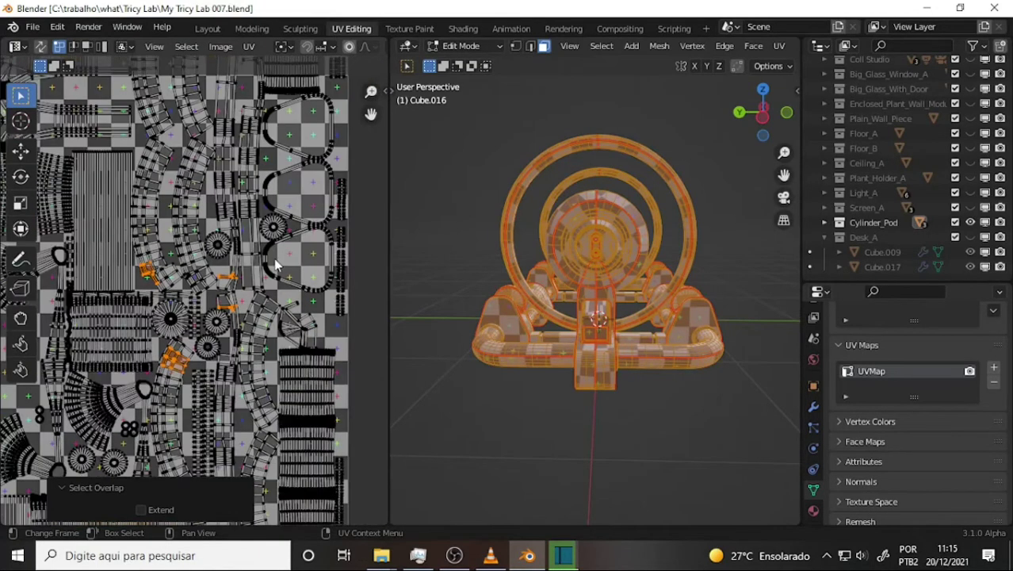
pyautogui.scroll(-2, 270, 256)
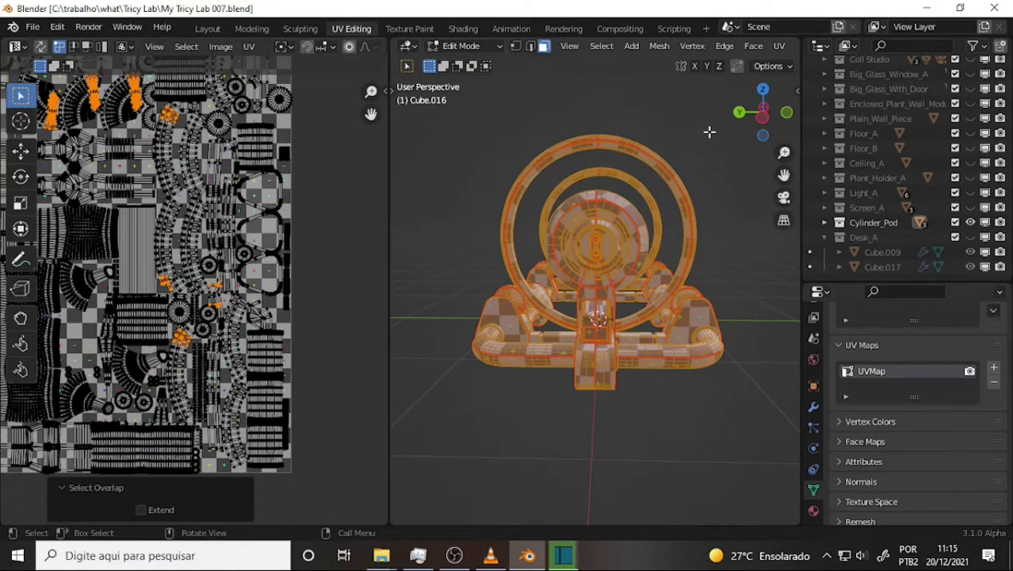
pyautogui.moveTo(710, 132)
pyautogui.mouseDown(button='middle')
pyautogui.moveTo(589, 147)
pyautogui.moveTo(604, 138)
pyautogui.mouseUp(button='middle')
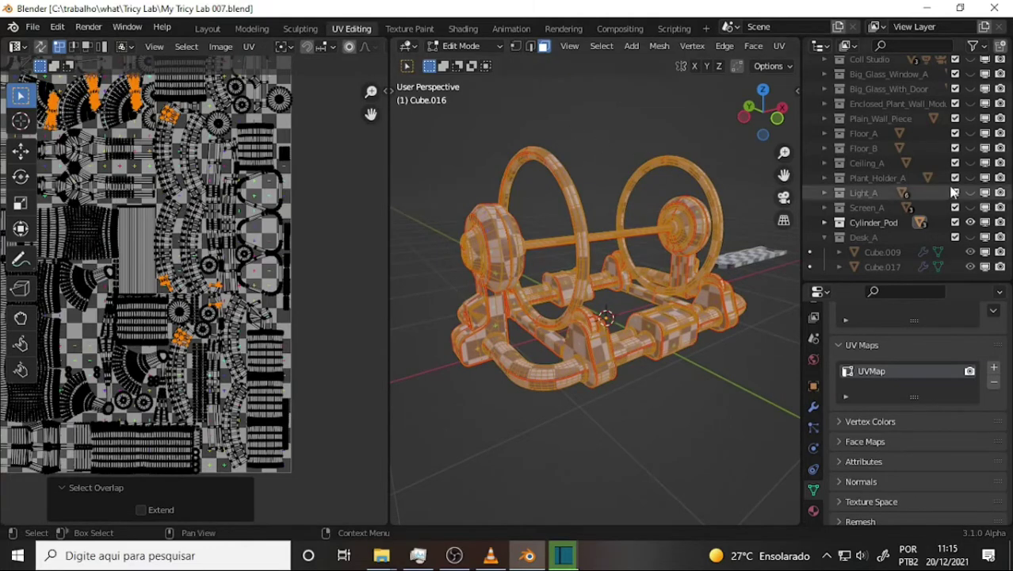
# Step: Expand Cylinder_Pod in the Outliner and unhide the white Cube.007 cylinder
pyautogui.click(826, 222)
pyautogui.scroll(-2, 889, 188)
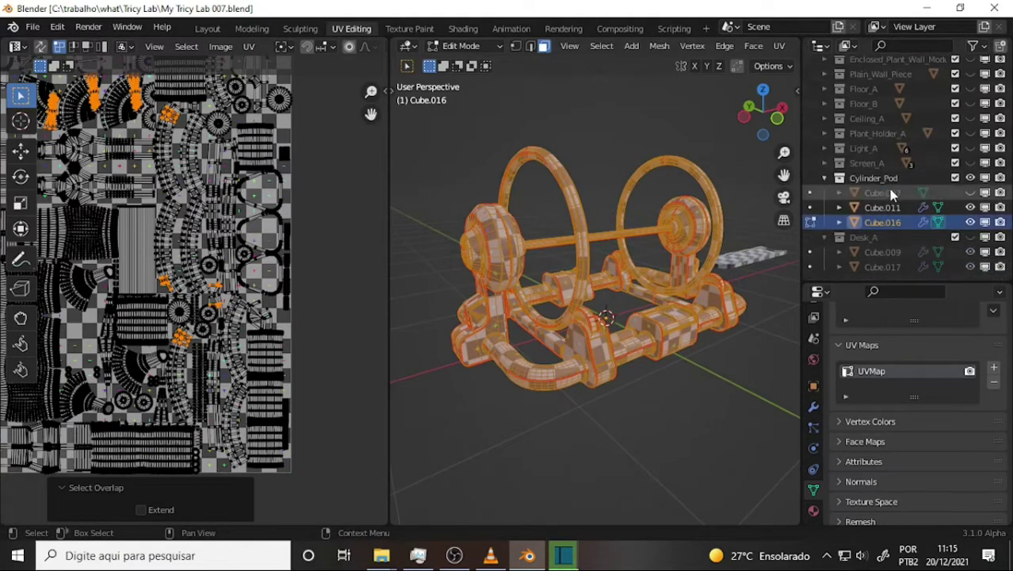
pyautogui.scroll(-1, 912, 202)
pyautogui.click(939, 208)
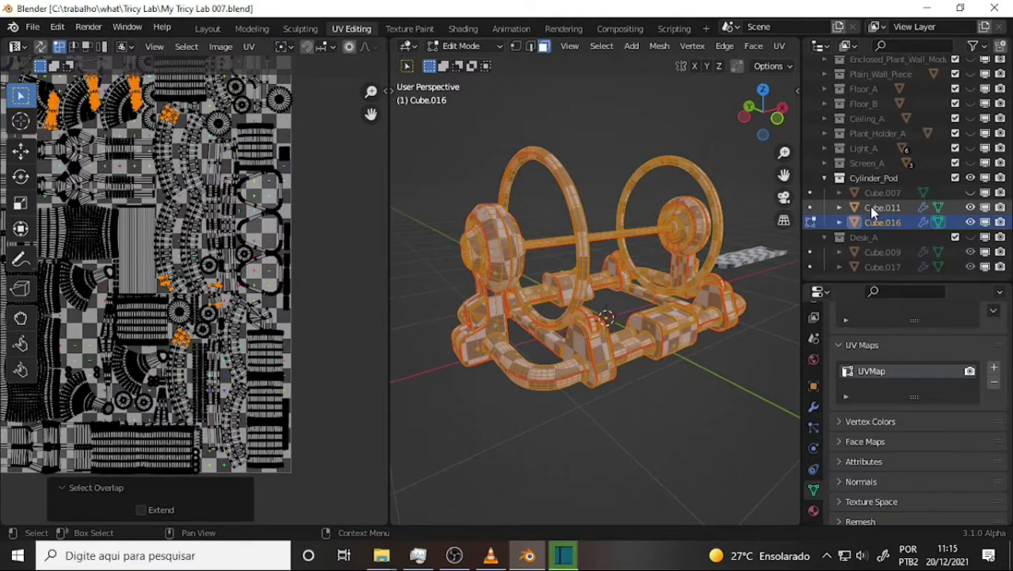
pyautogui.click(882, 192)
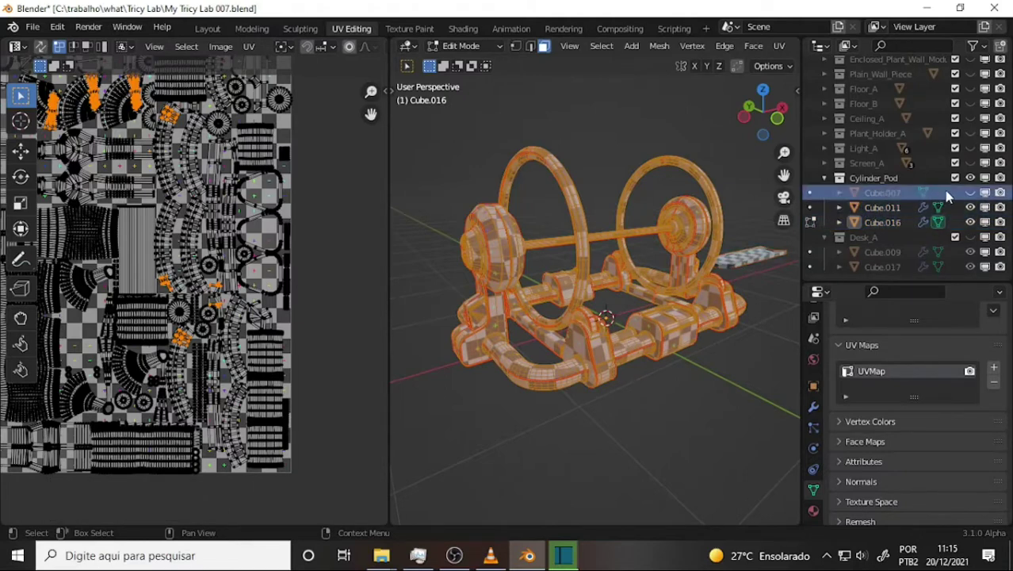
pyautogui.click(970, 193)
pyautogui.hotkey('alt', 'a')
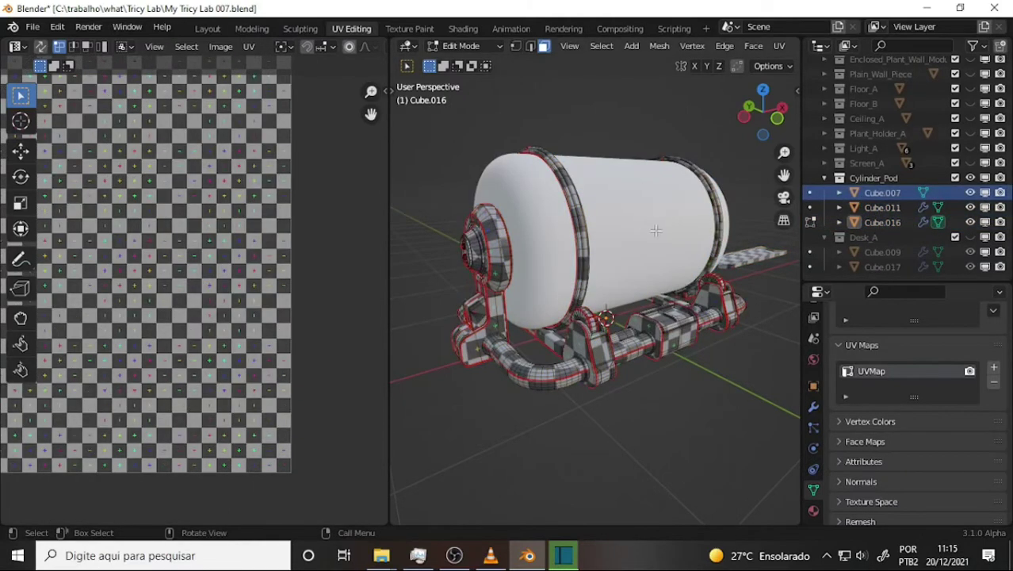
# Step: Re-enter Edit Mode on Cube.007 via Object Mode and select its whole mesh
pyautogui.click(462, 46)
pyautogui.click(464, 64)
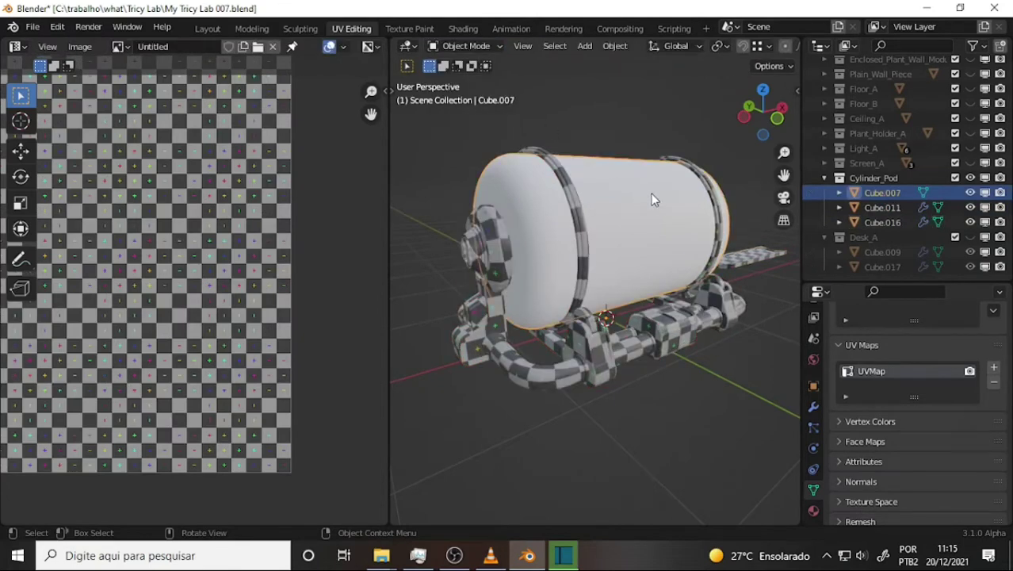
pyautogui.click(462, 46)
pyautogui.click(470, 78)
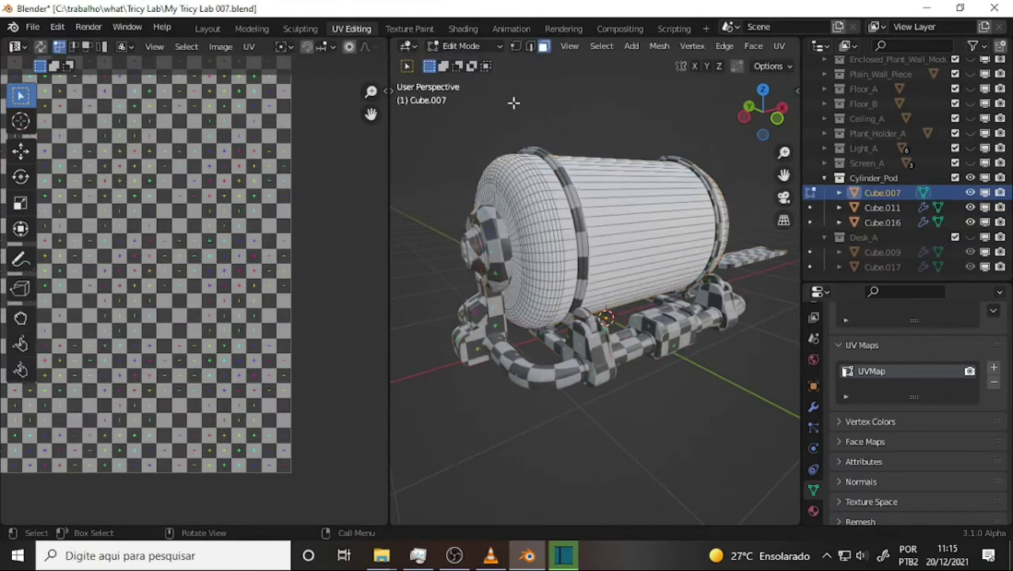
pyautogui.press('a')
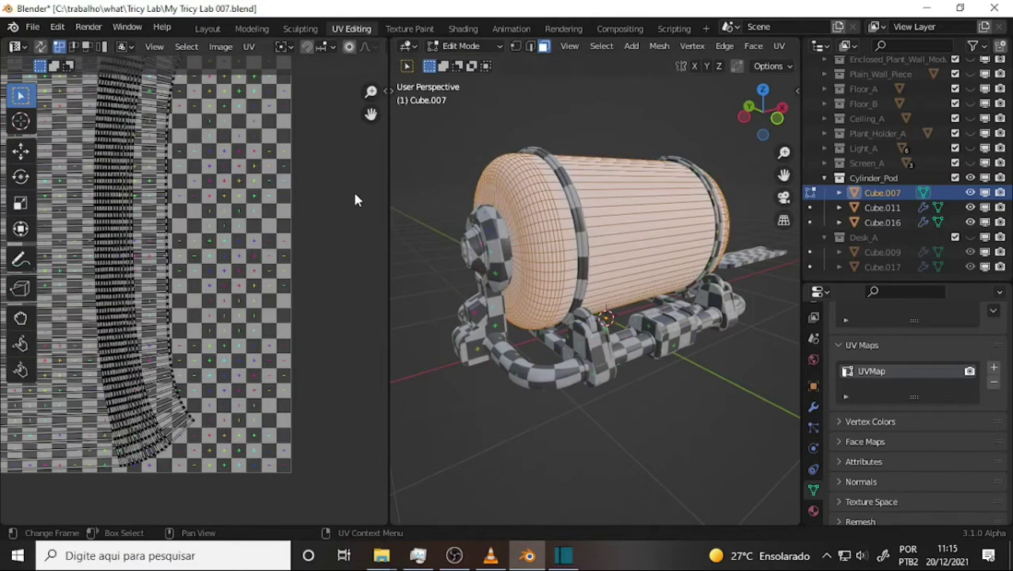
pyautogui.scroll(-2, 349, 194)
pyautogui.scroll(-1, 318, 214)
pyautogui.scroll(5, 283, 238)
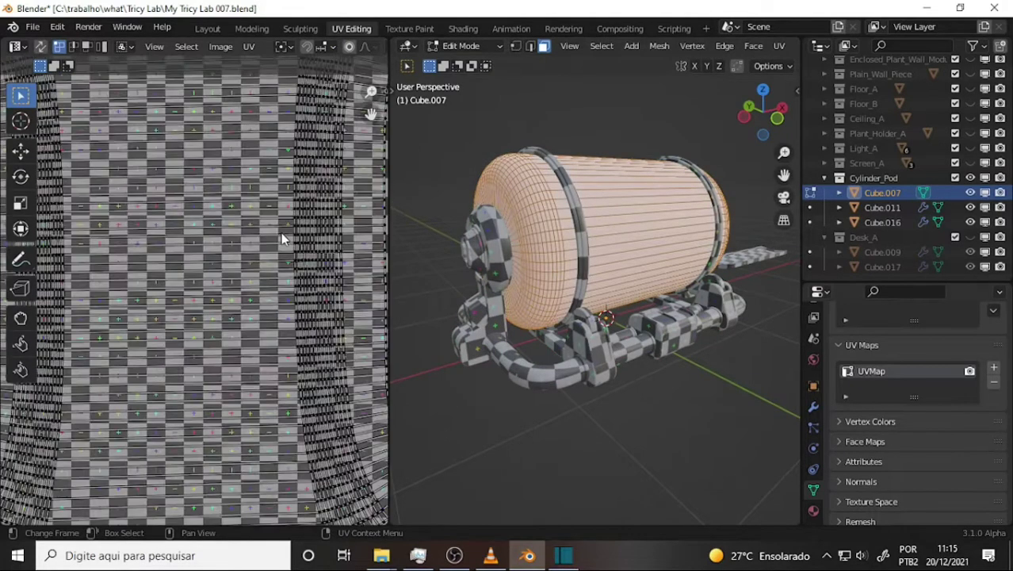
pyautogui.scroll(-3, 277, 232)
pyautogui.scroll(3, 275, 232)
pyautogui.scroll(2, 276, 234)
pyautogui.scroll(-1, 273, 234)
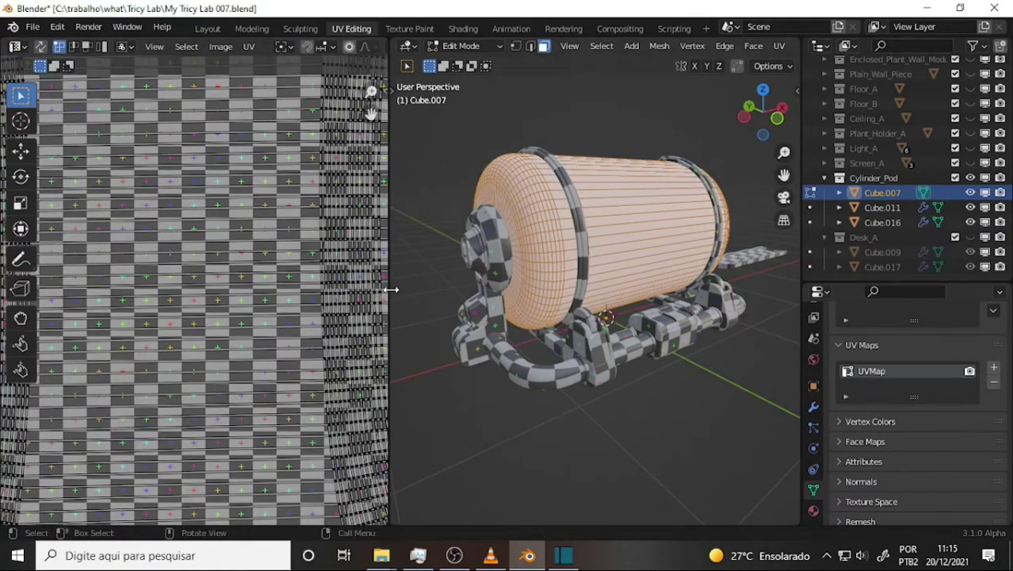
# Step: Select a row of cylinder UV edges and flatten it with a Y scale of 0
pyautogui.moveTo(390, 291); pyautogui.dragTo(599, 285)
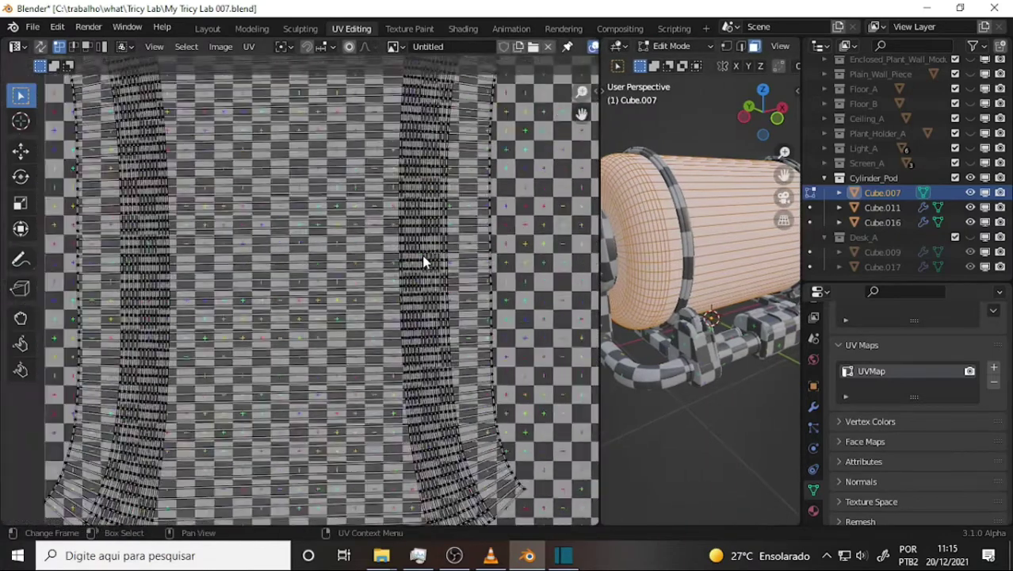
pyautogui.scroll(-2, 379, 255)
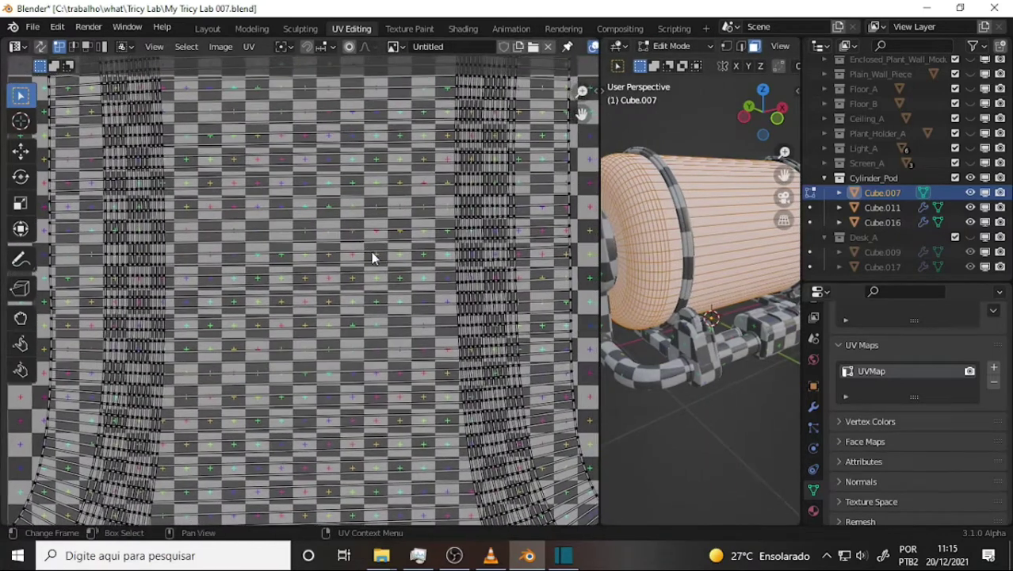
pyautogui.scroll(1, 366, 248)
pyautogui.scroll(-1, 356, 240)
pyautogui.scroll(1, 333, 234)
pyautogui.click(168, 200)
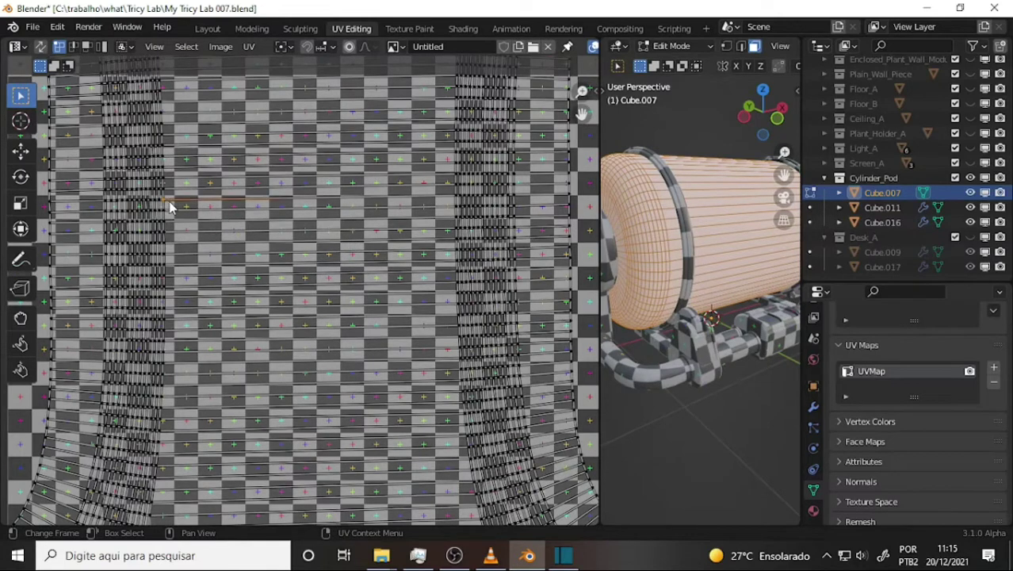
pyautogui.keyDown('ctrl'); pyautogui.click(458, 201); pyautogui.keyUp('ctrl')
pyautogui.press('s')
pyautogui.press('y')
pyautogui.press('0')
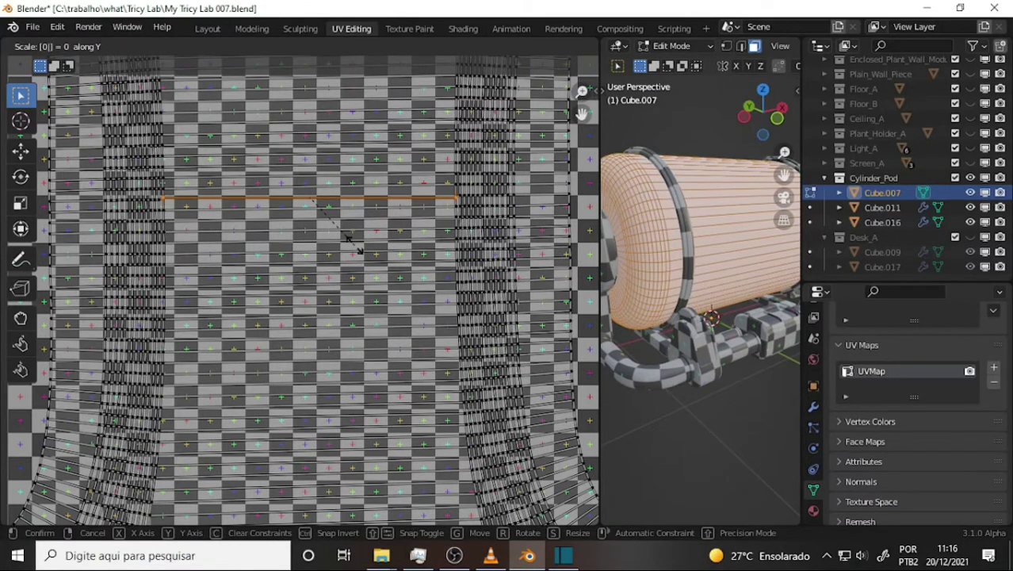
pyautogui.press('Return')
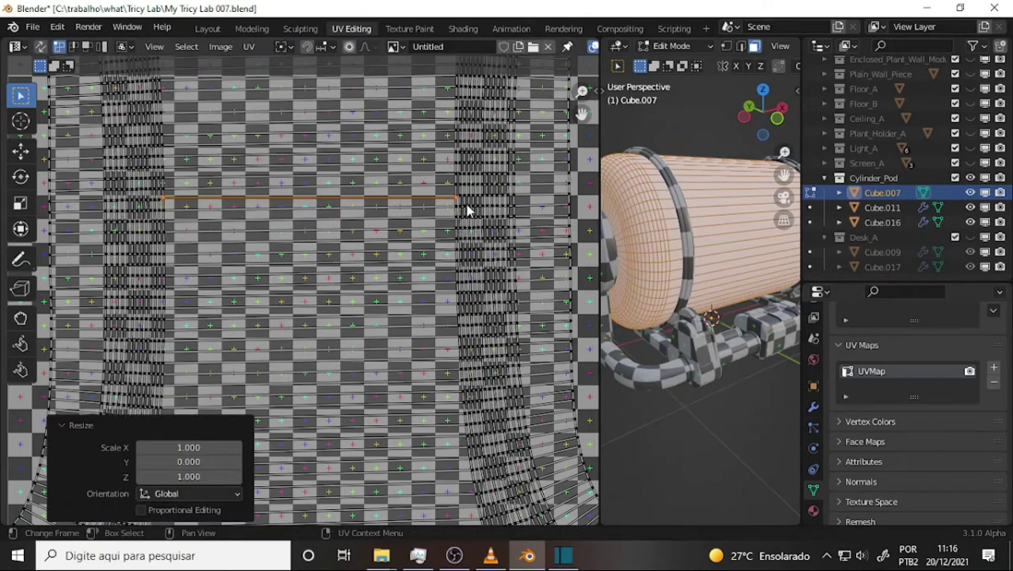
# Step: Reselect the row's right and left parts and flatten them again to zero height
pyautogui.click(450, 214)
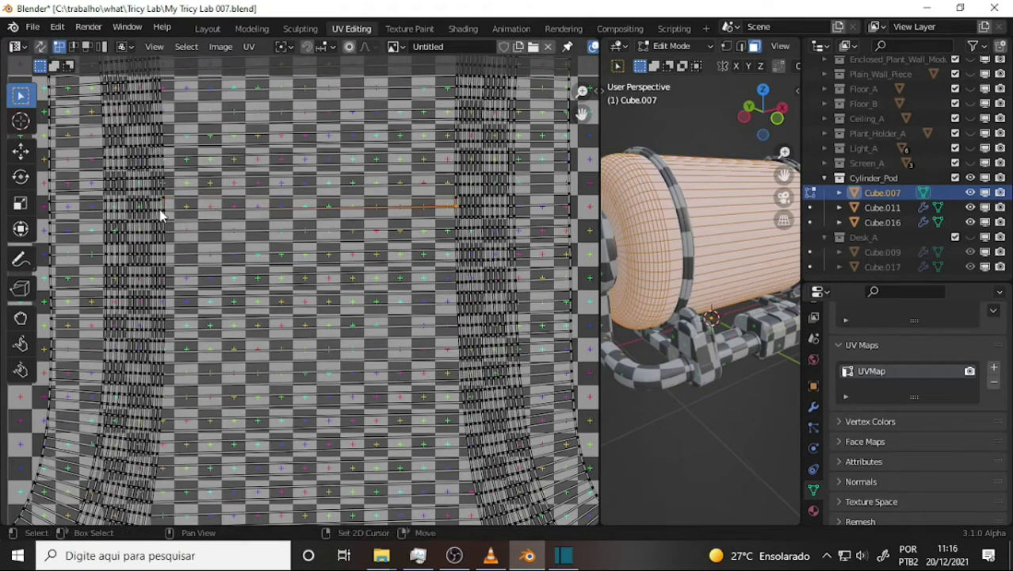
pyautogui.keyDown('ctrl'); pyautogui.click(184, 209); pyautogui.keyUp('ctrl')
pyautogui.press('s')
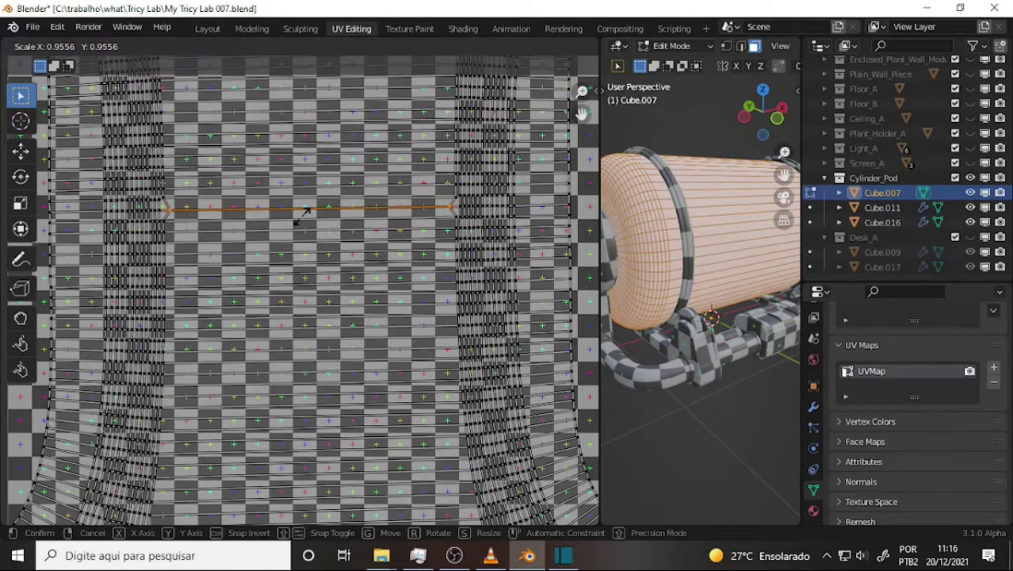
pyautogui.press('y')
pyautogui.press('0')
pyautogui.press('Return')
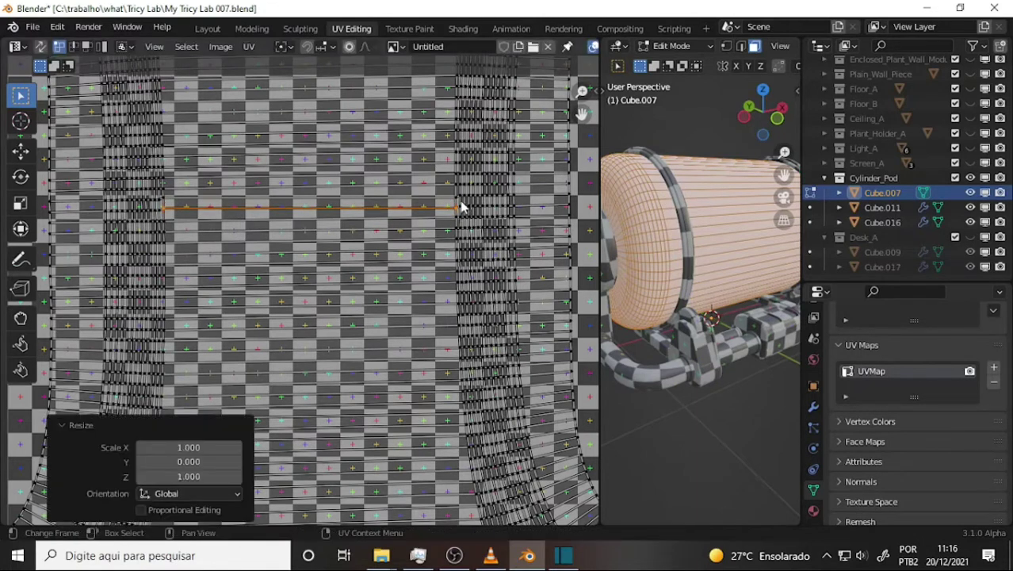
# Step: Collapse runs of row vertices to zero width with an X scale of 0, then deselect
pyautogui.click(456, 206)
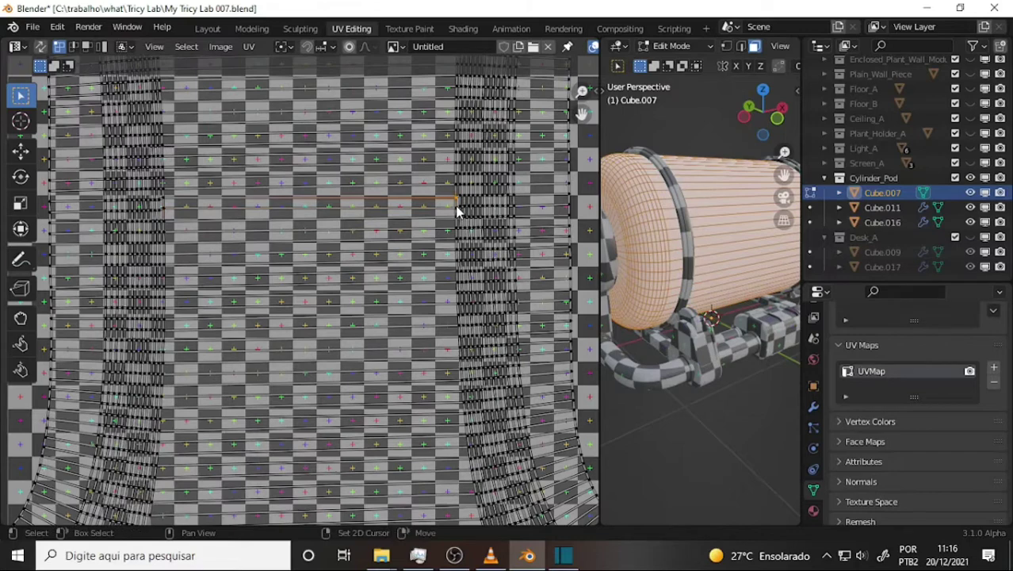
pyautogui.press('s')
pyautogui.press('x')
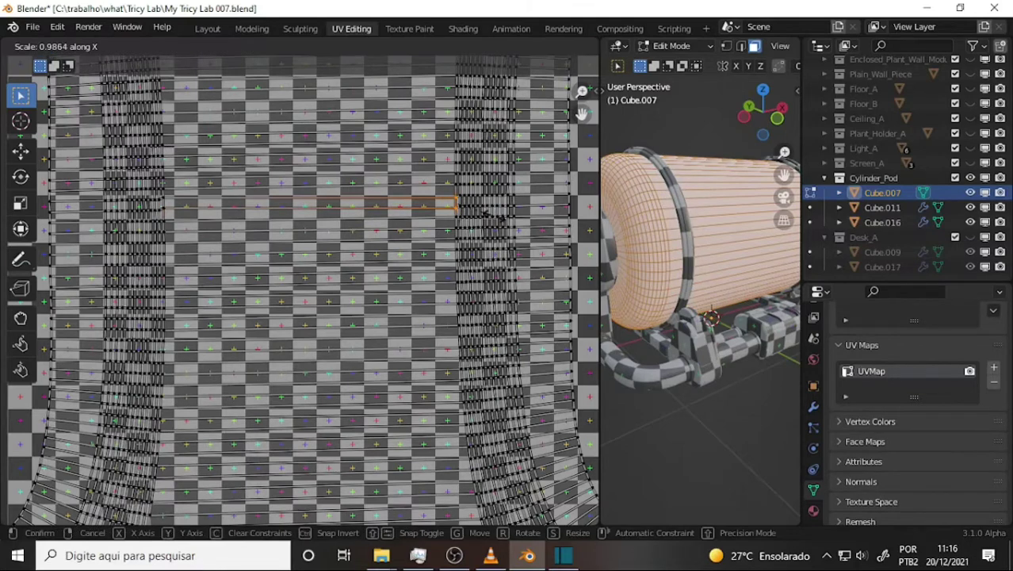
pyautogui.press('0')
pyautogui.press('Return')
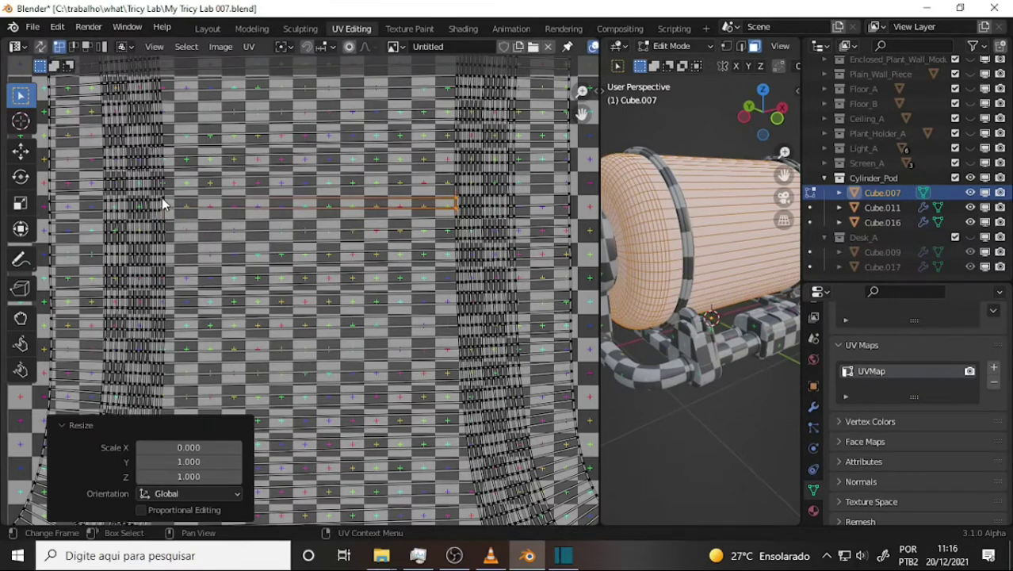
pyautogui.keyDown('ctrl'); pyautogui.click(162, 203); pyautogui.keyUp('ctrl')
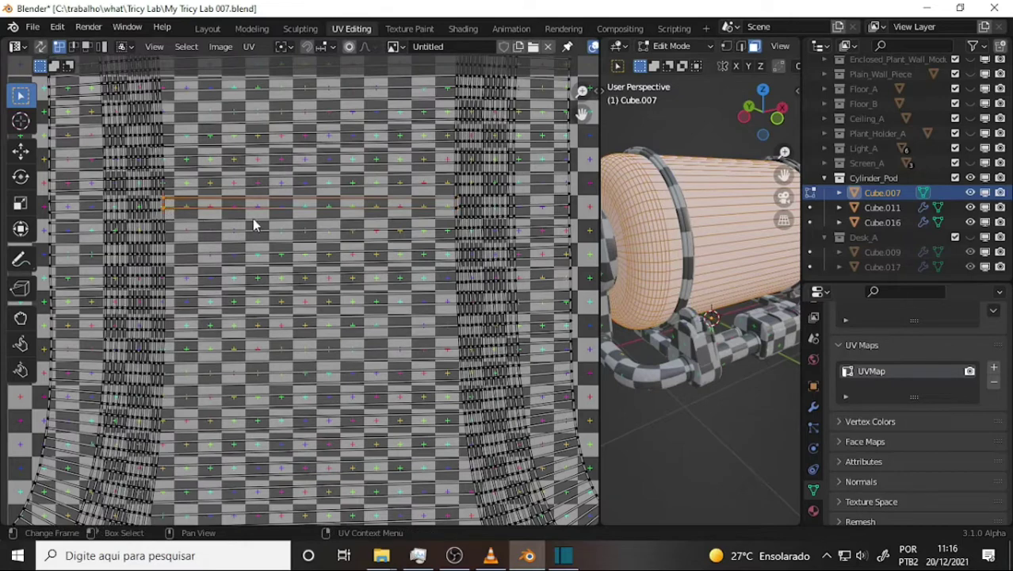
pyautogui.press('s')
pyautogui.press('x')
pyautogui.press('Return')
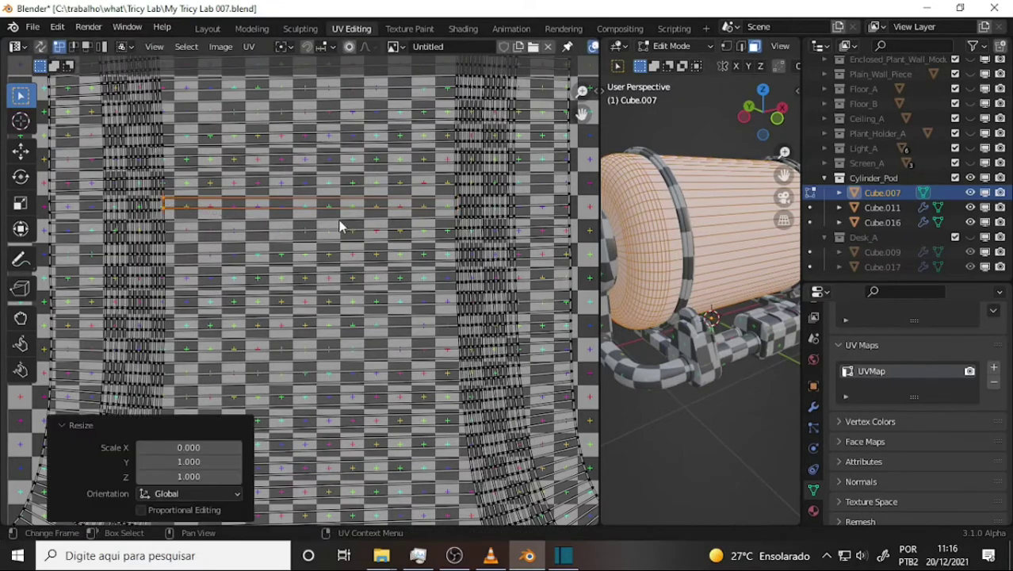
pyautogui.click(333, 208)
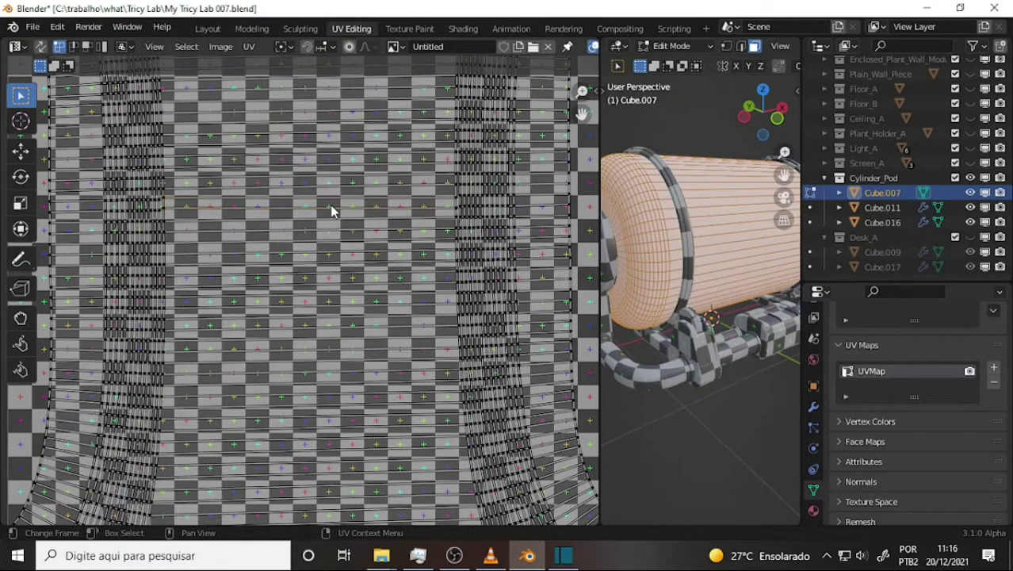
# Step: Unwrap the island with Follow Active Quads from a face row across its middle
pyautogui.click(88, 46)
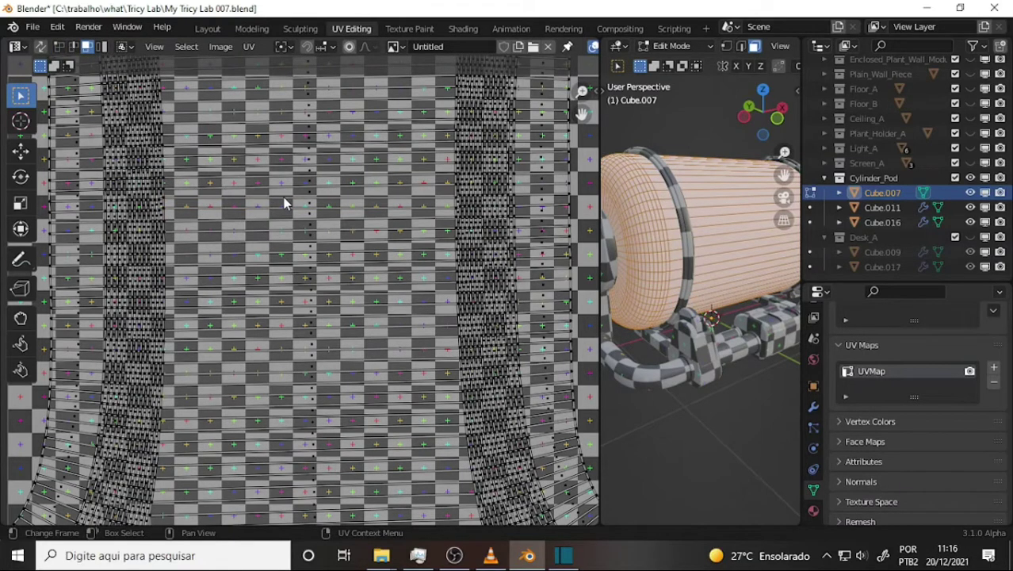
pyautogui.keyDown('alt'); pyautogui.click(363, 210); pyautogui.keyUp('alt')
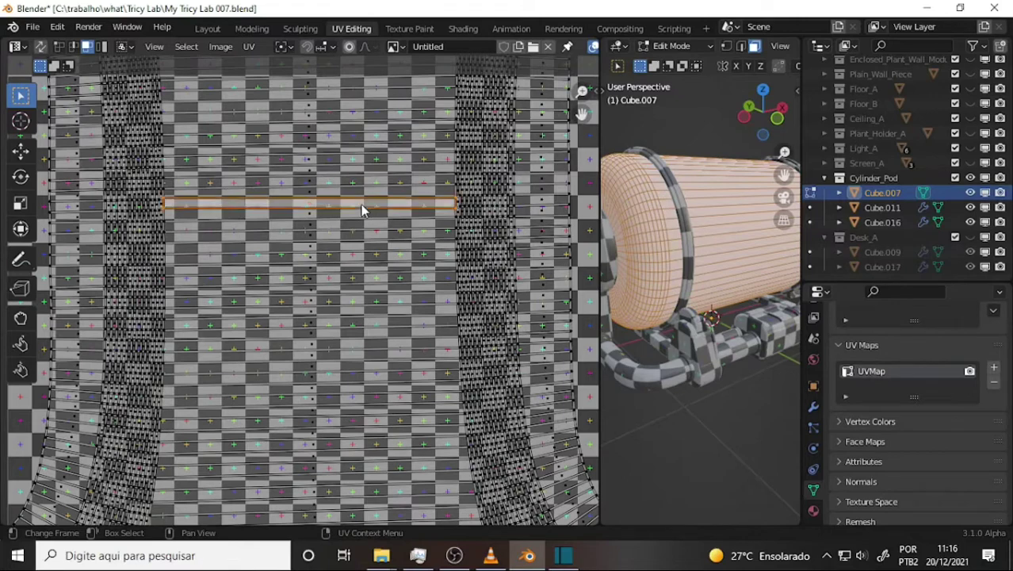
pyautogui.rightClick(362, 209)
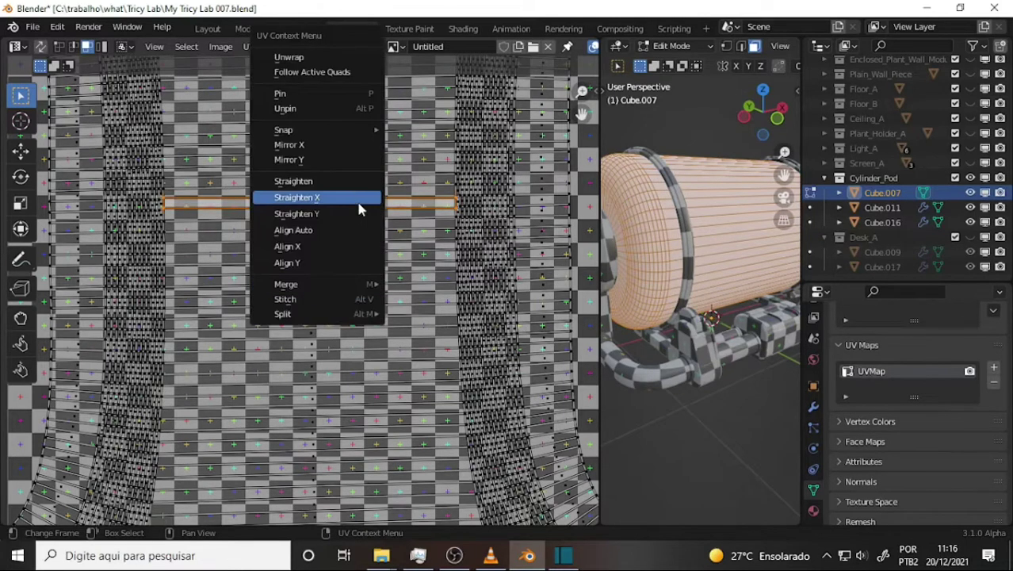
pyautogui.click(339, 72)
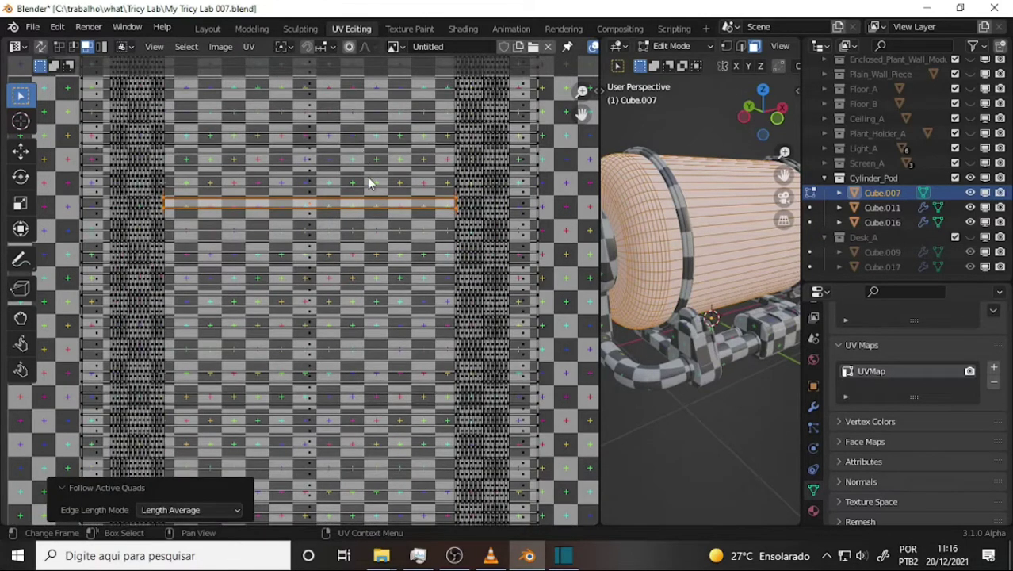
# Step: Zoom and pan to inspect the resulting straight rectangular UV strips
pyautogui.scroll(-4, 369, 178)
pyautogui.scroll(2, 370, 180)
pyautogui.scroll(-2, 372, 190)
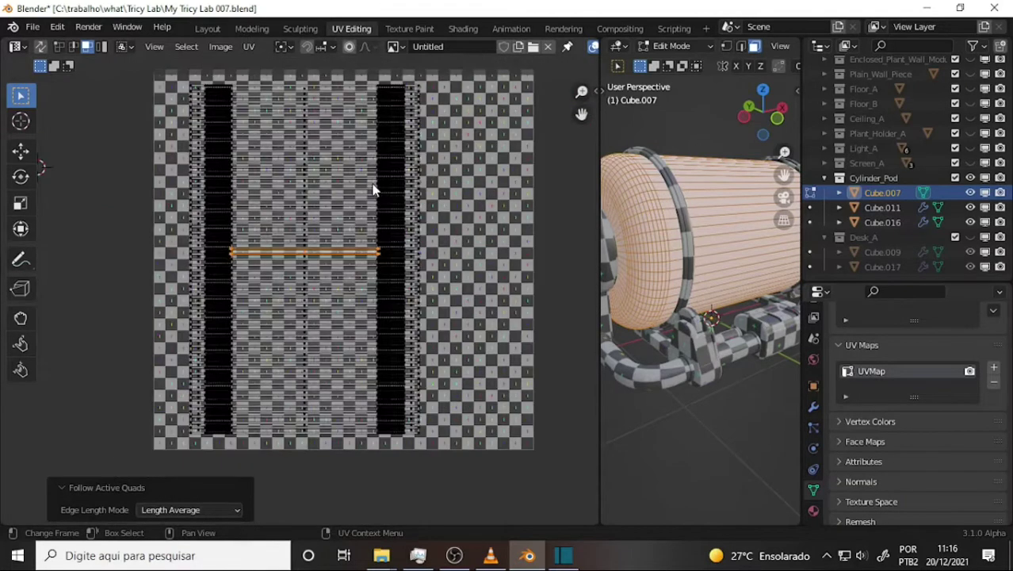
pyautogui.scroll(4, 387, 193)
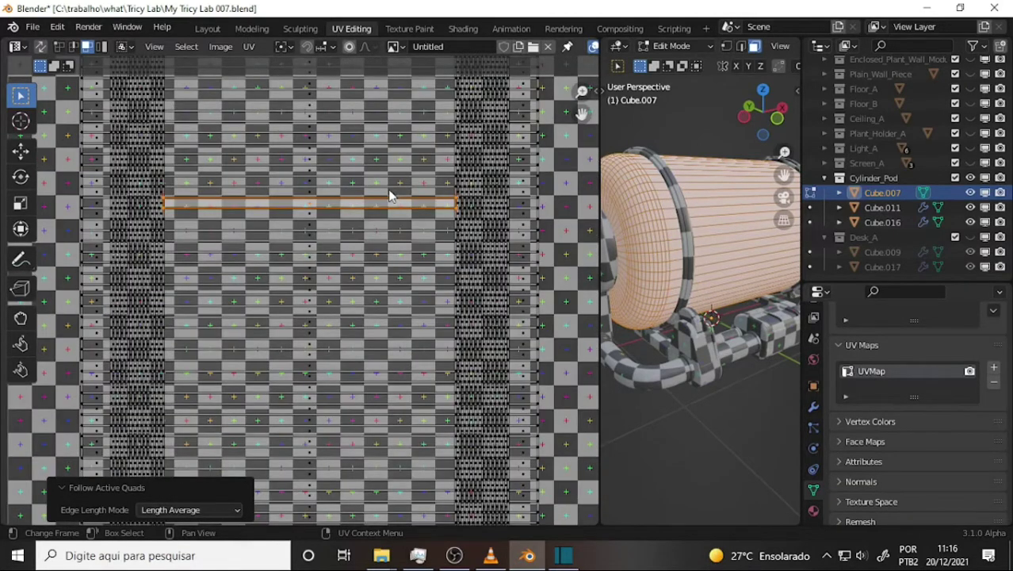
pyautogui.scroll(-2, 388, 195)
pyautogui.moveTo(388, 195); pyautogui.dragTo(331, 193, button='middle')
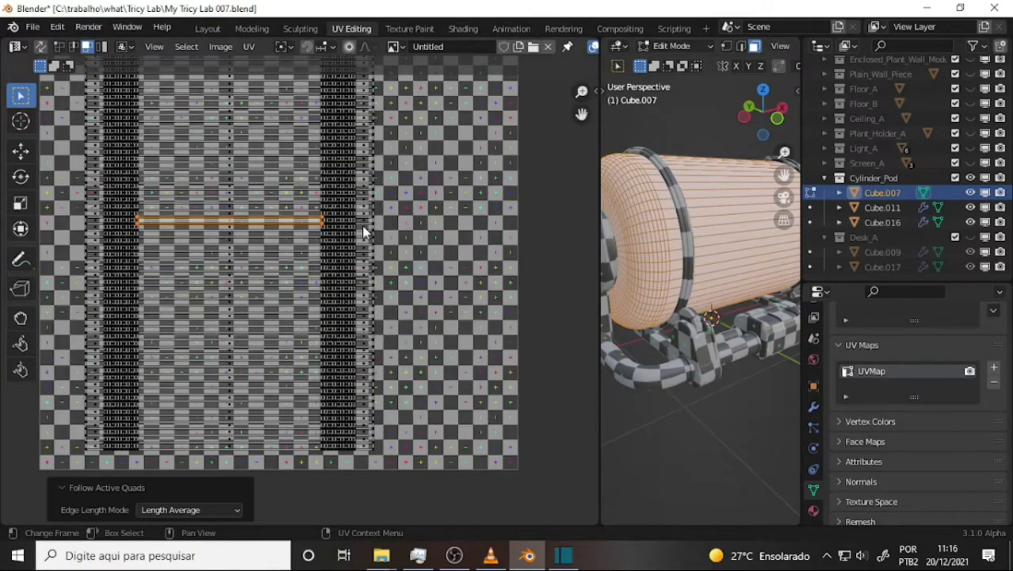
pyautogui.scroll(3, 365, 230)
pyautogui.scroll(1, 362, 221)
pyautogui.scroll(-5, 362, 220)
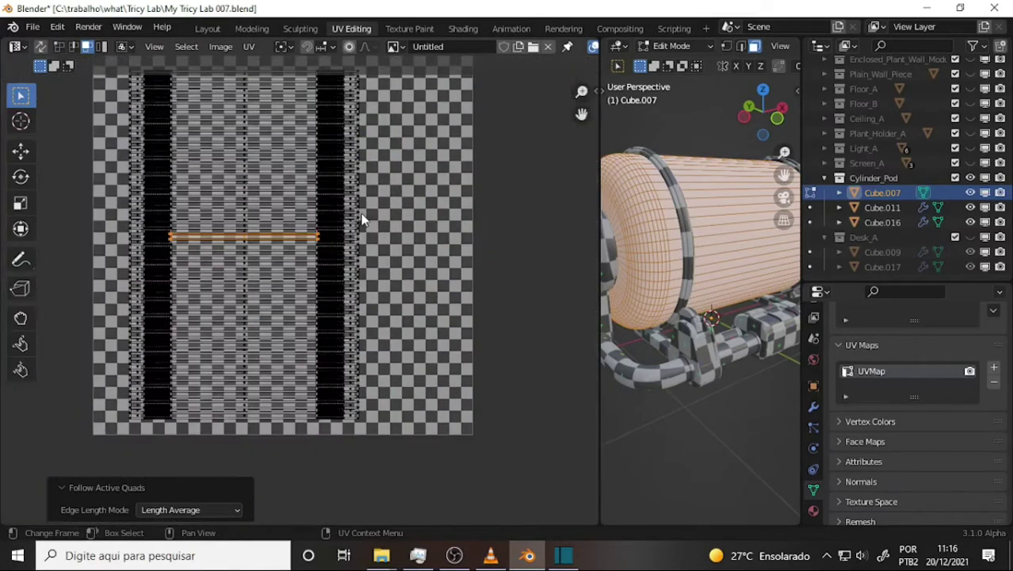
pyautogui.scroll(3, 361, 221)
pyautogui.scroll(-3, 363, 221)
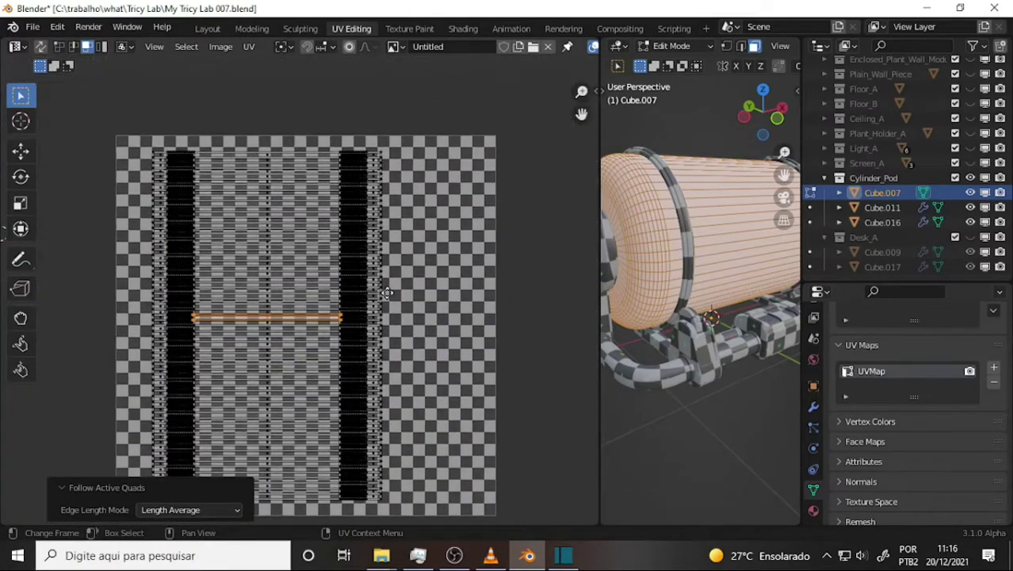
pyautogui.scroll(-1, 377, 246)
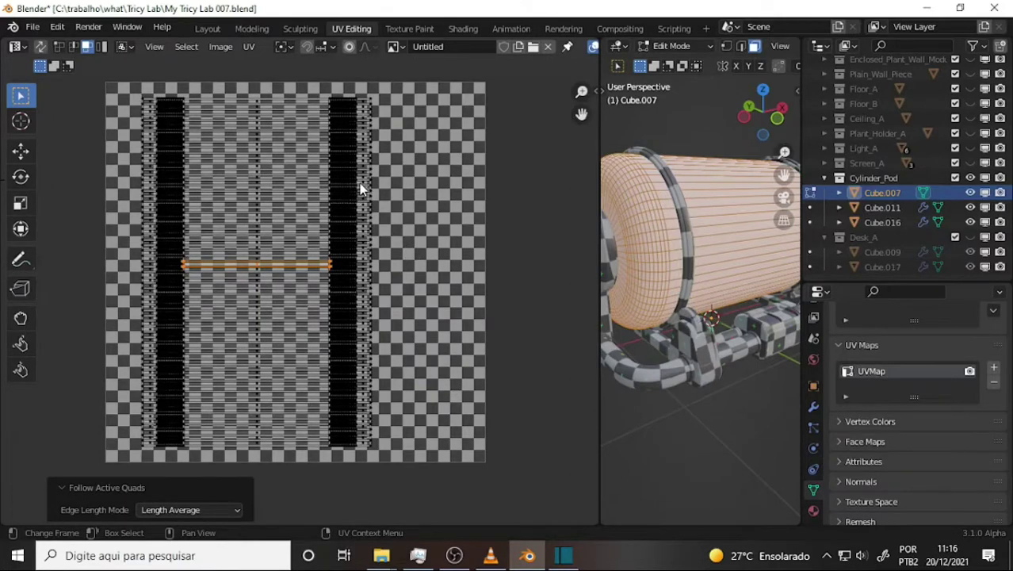
# Step: Open Preferences on the Add-ons section and scroll down the add-on list
pyautogui.click(62, 31)
pyautogui.click(95, 237)
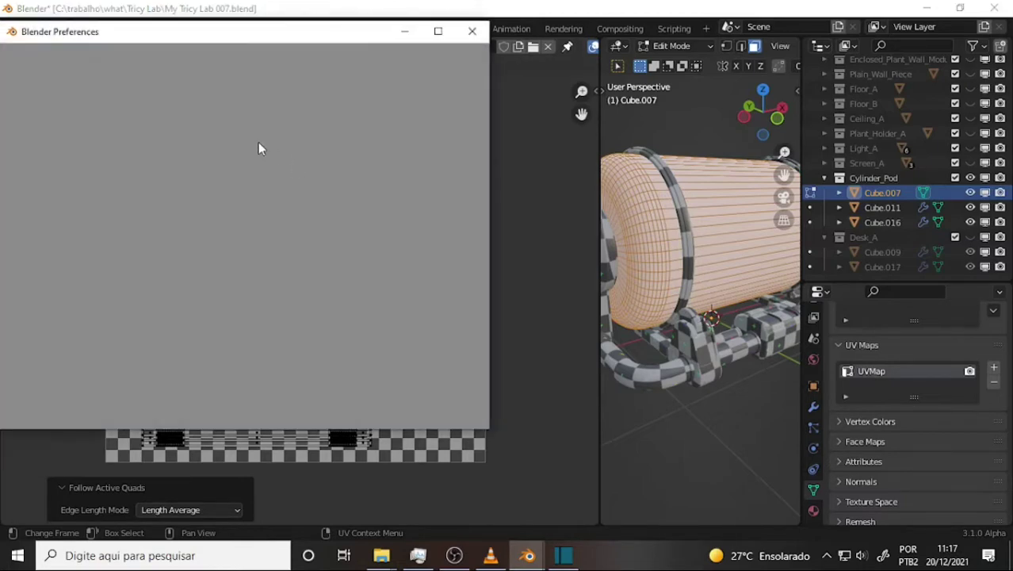
pyautogui.moveTo(297, 38)
pyautogui.mouseDown()
pyautogui.moveTo(405, 68)
pyautogui.moveTo(380, 63)
pyautogui.mouseUp()
pyautogui.scroll(-8, 367, 186)
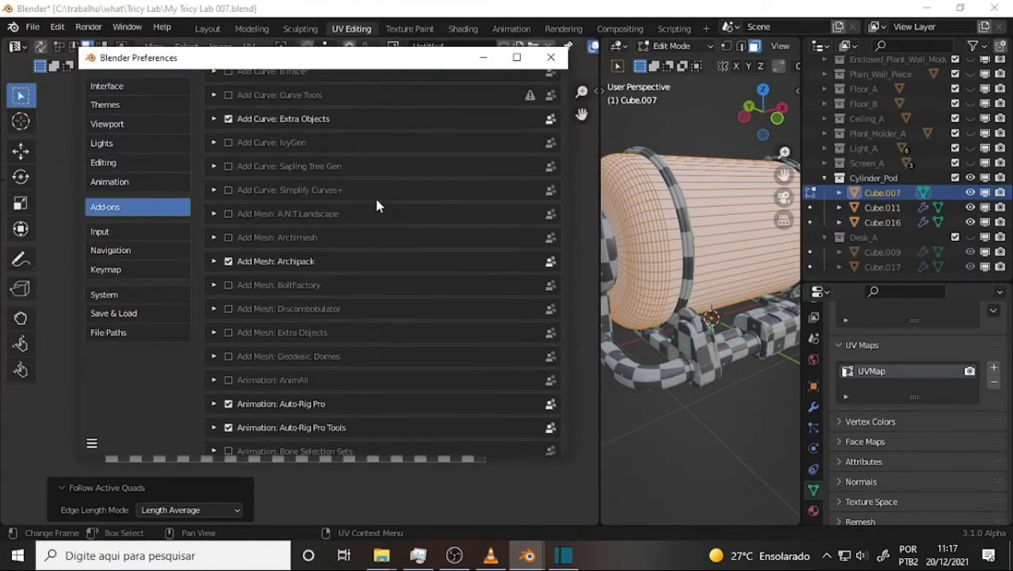
pyautogui.scroll(-5, 377, 205)
pyautogui.scroll(-6, 378, 204)
pyautogui.scroll(-5, 379, 204)
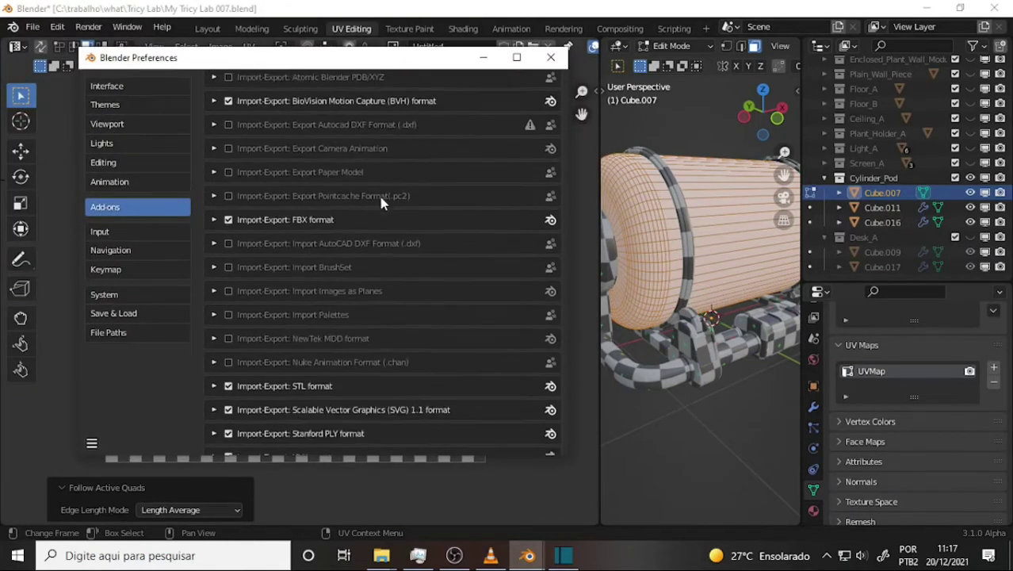
pyautogui.scroll(-5, 380, 204)
pyautogui.scroll(-8, 391, 198)
pyautogui.scroll(-3, 391, 192)
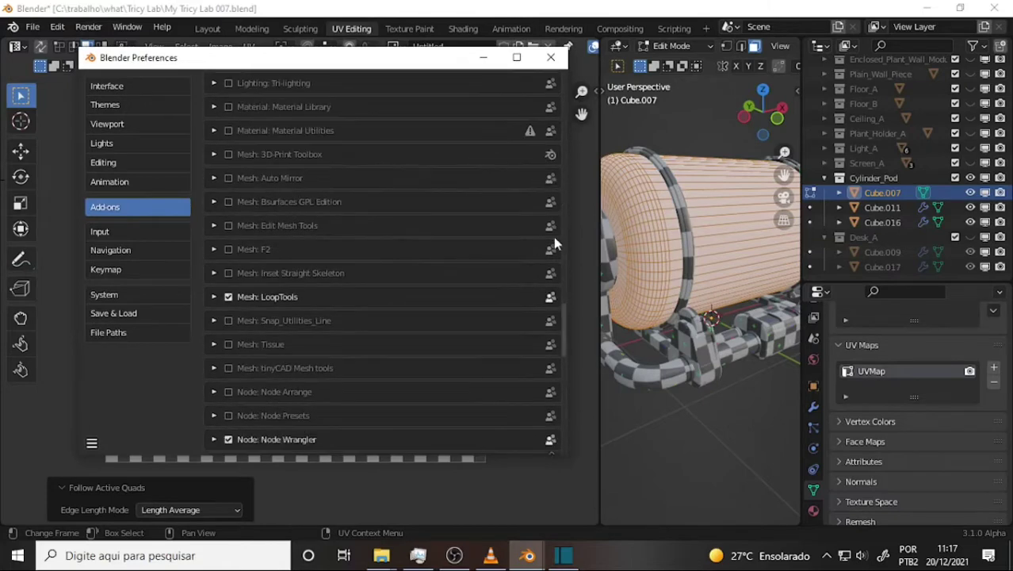
pyautogui.moveTo(566, 321)
pyautogui.mouseDown()
pyautogui.moveTo(568, 424)
pyautogui.moveTo(562, 69)
pyautogui.mouseUp()
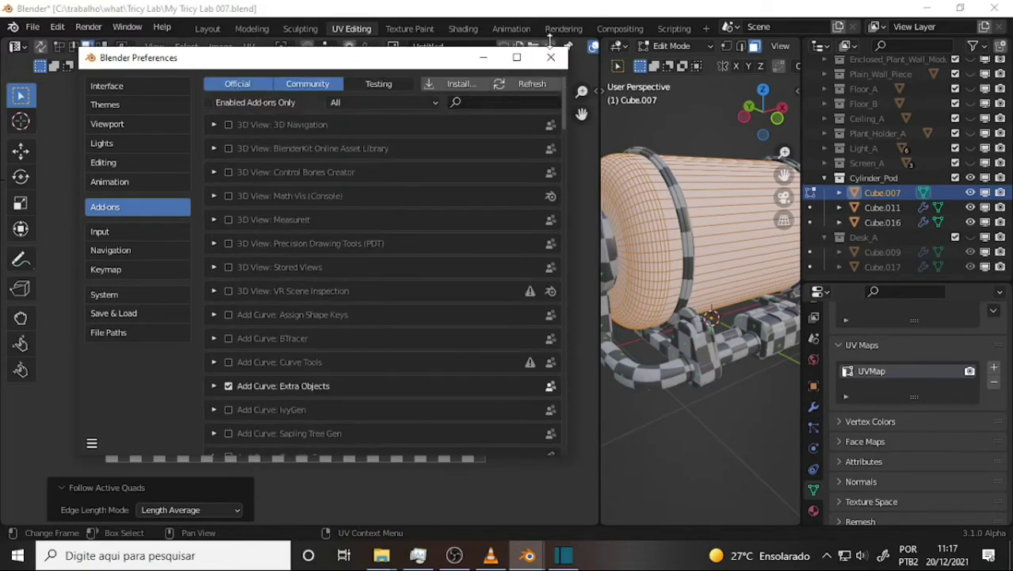
# Step: Close Preferences, widen the 3D view and switch Cube.007 to Object Mode
pyautogui.click(551, 57)
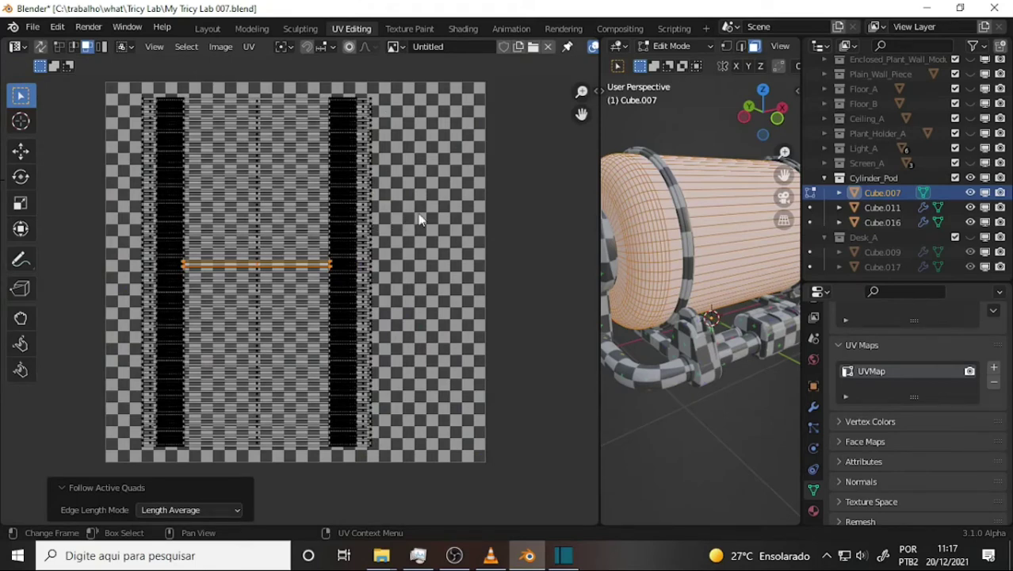
pyautogui.click(421, 269)
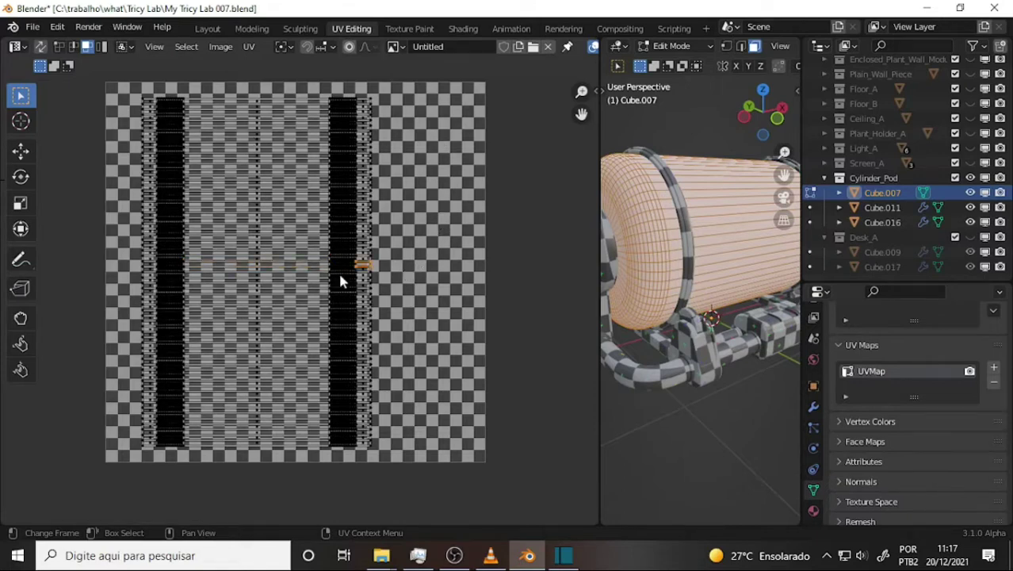
pyautogui.click(516, 267)
pyautogui.moveTo(600, 130); pyautogui.dragTo(381, 134)
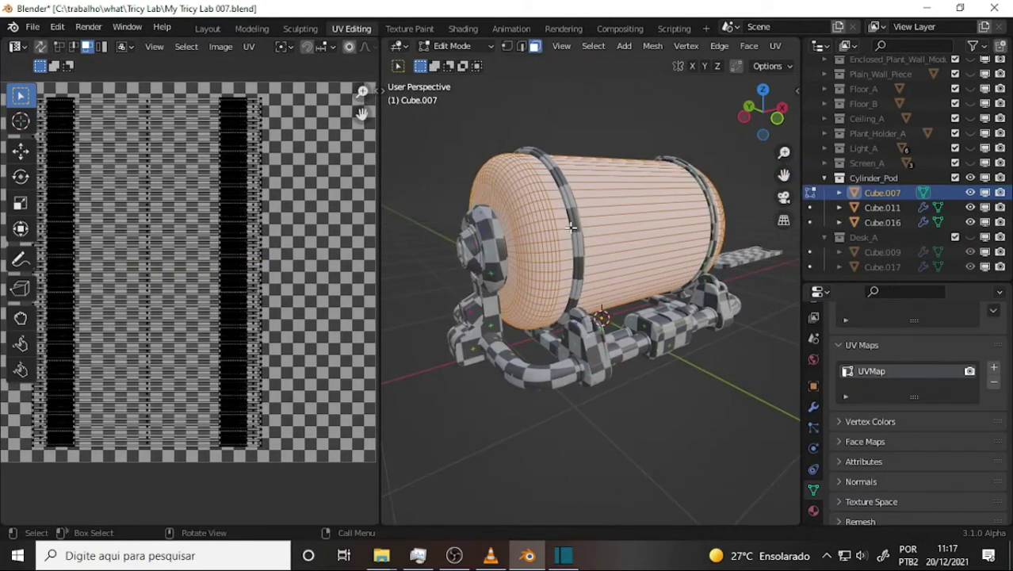
pyautogui.click(454, 46)
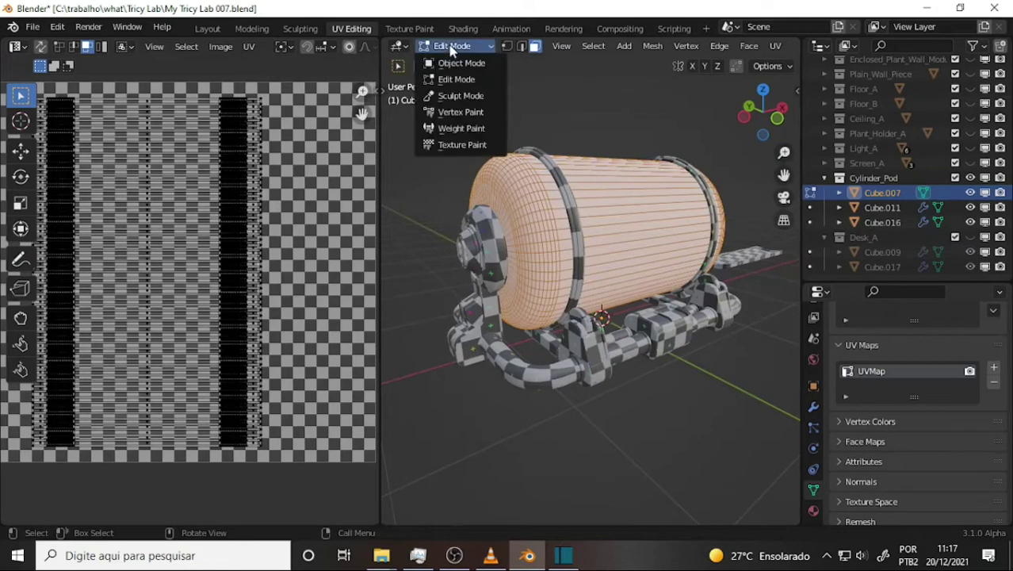
pyautogui.click(468, 62)
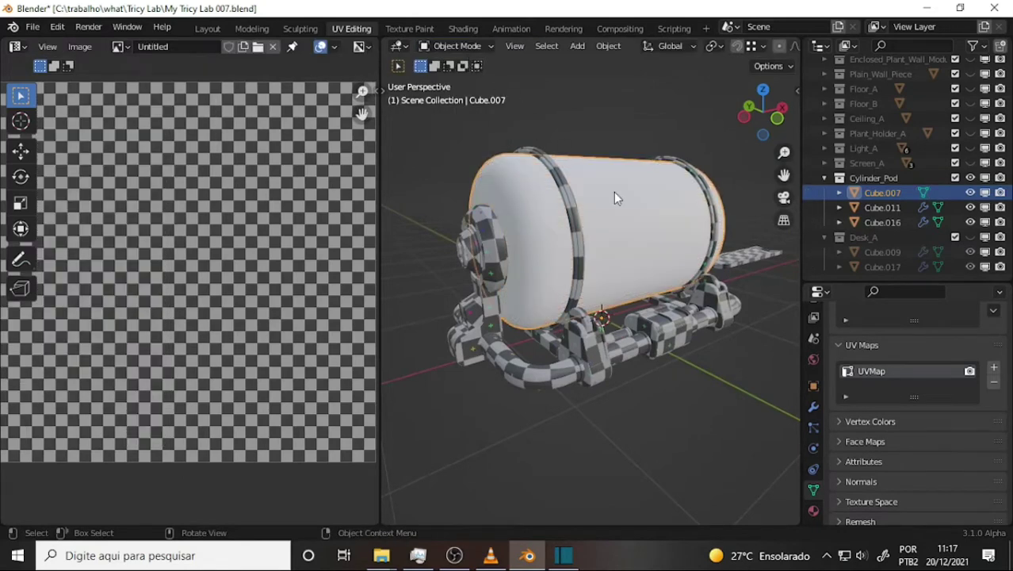
# Step: Hide Cube.007, select the Cube.016 frame and put it in Edit Mode
pyautogui.click(970, 193)
pyautogui.click(598, 366)
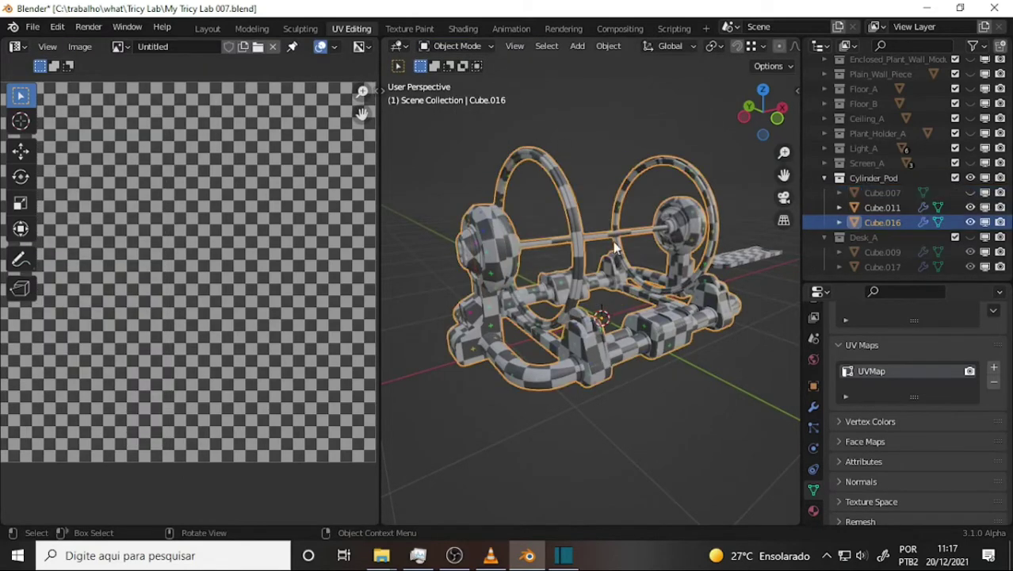
pyautogui.click(458, 47)
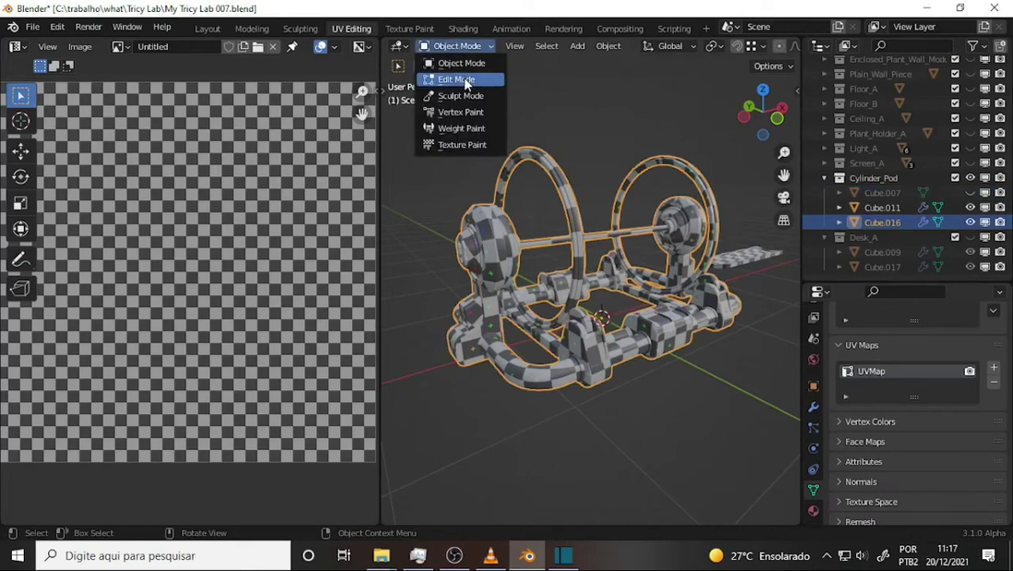
pyautogui.click(459, 79)
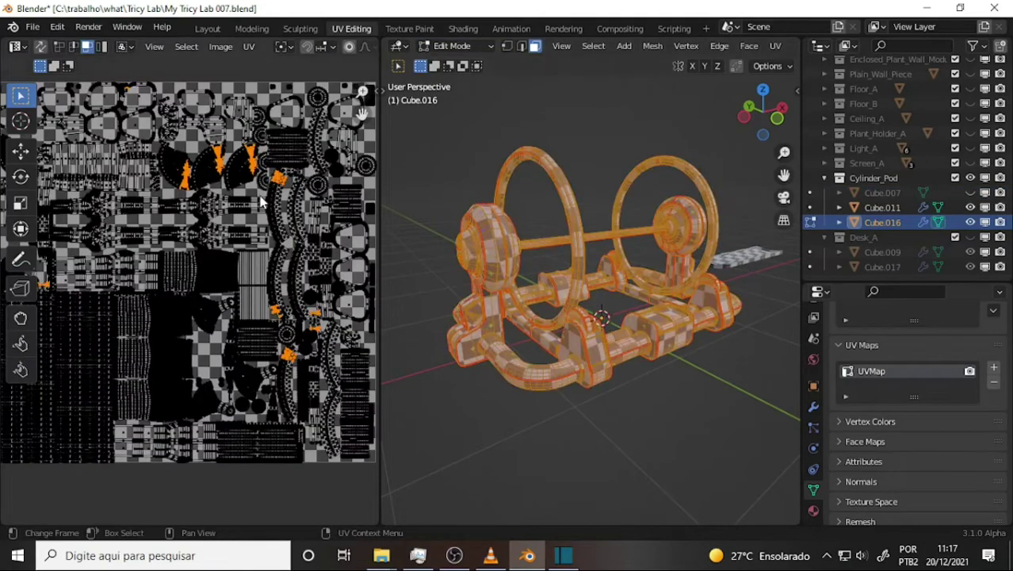
# Step: Zoom into Cube.016's UV islands and switch to UV vertex select
pyautogui.scroll(1, 258, 200)
pyautogui.scroll(1, 253, 195)
pyautogui.scroll(1, 251, 190)
pyautogui.moveTo(250, 190); pyautogui.dragTo(153, 141, button='middle')
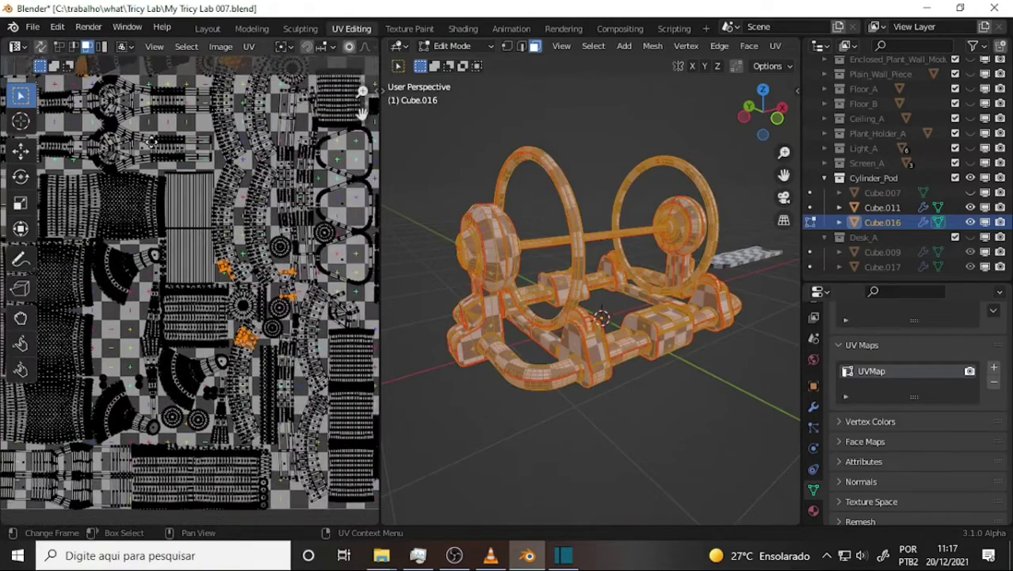
pyautogui.scroll(2, 251, 199)
pyautogui.scroll(1, 251, 196)
pyautogui.scroll(1, 250, 196)
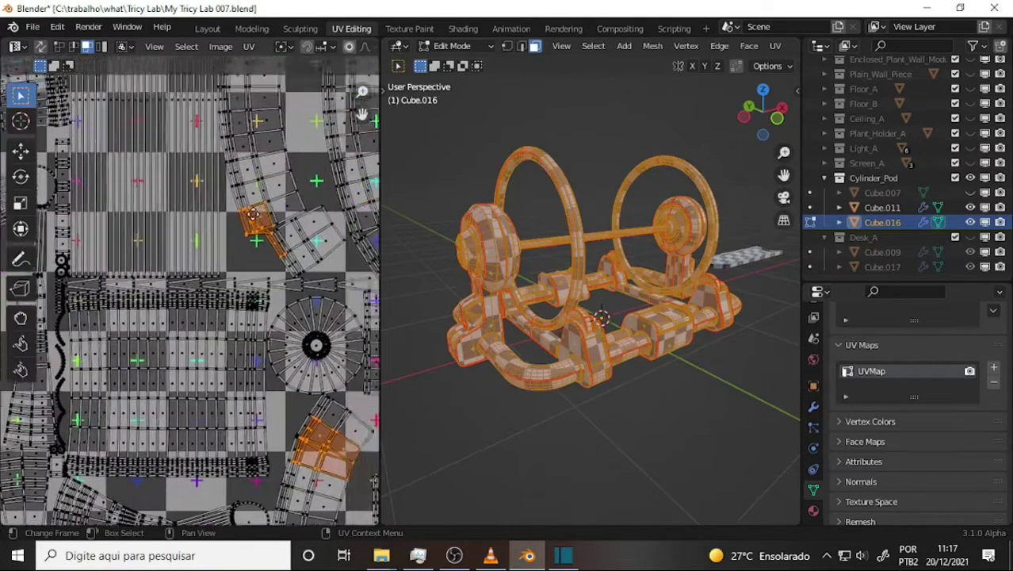
pyautogui.scroll(2, 250, 197)
pyautogui.moveTo(205, 434)
pyautogui.mouseDown(button='middle')
pyautogui.moveTo(198, 385)
pyautogui.moveTo(330, 294)
pyautogui.moveTo(300, 246)
pyautogui.moveTo(150, 297)
pyautogui.mouseUp(button='middle')
pyautogui.scroll(2, 300, 246)
pyautogui.scroll(1, 159, 298)
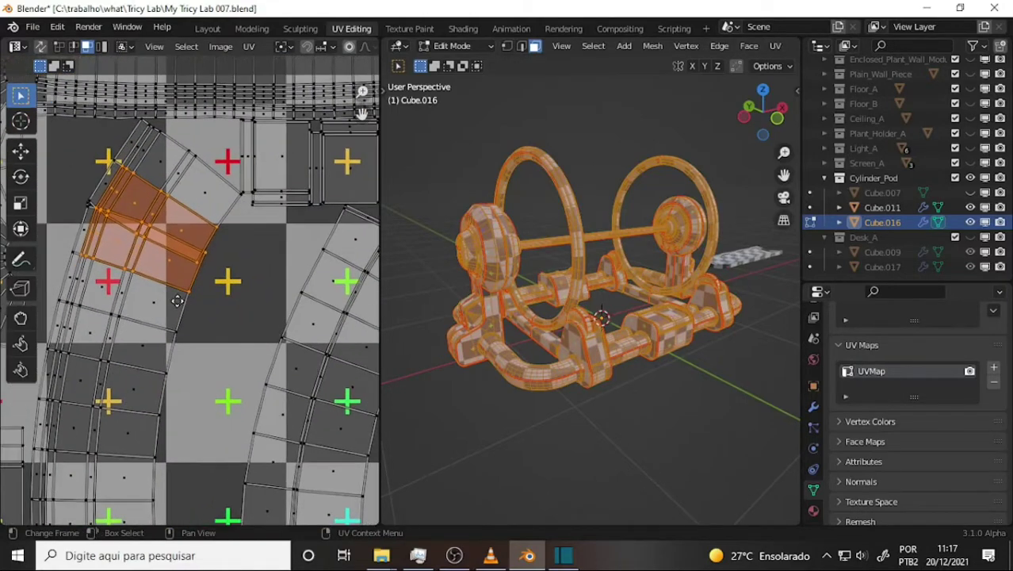
pyautogui.click(59, 46)
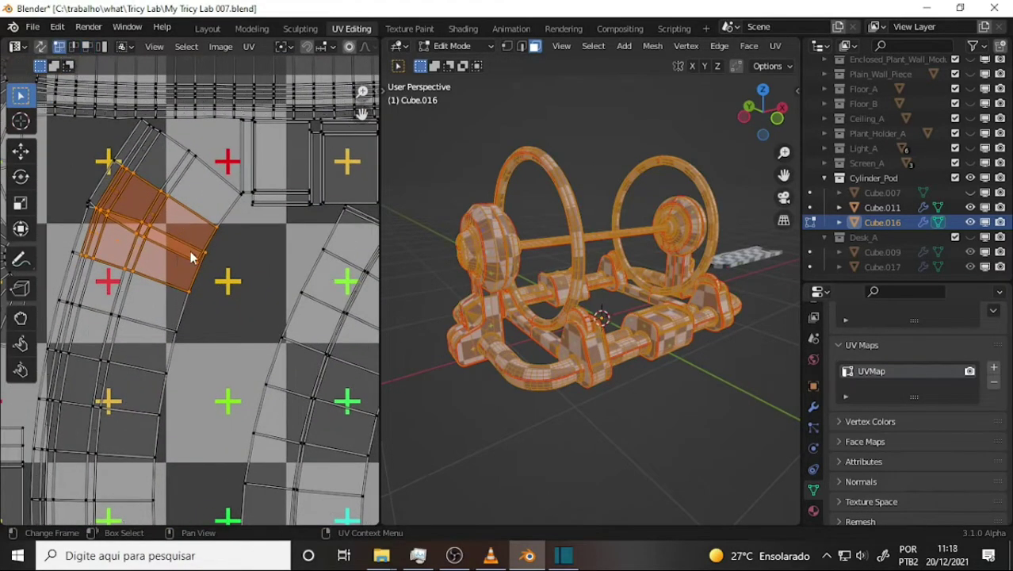
# Step: Merge the first stray UV vertices at their centre, dragging one onto its neighbour
pyautogui.hotkey('alt', 'a')
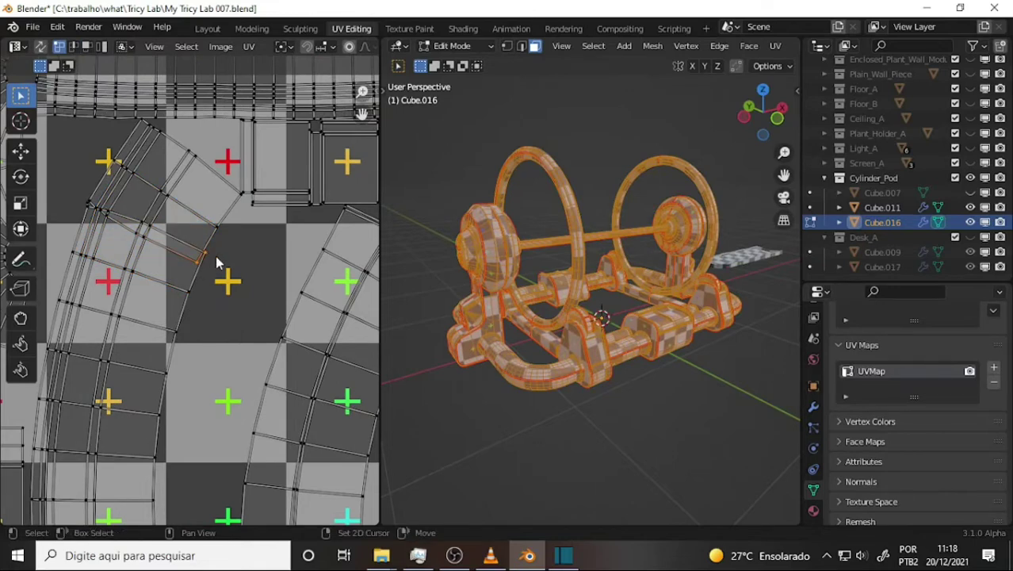
pyautogui.rightClick(256, 257)
pyautogui.moveTo(186, 474)
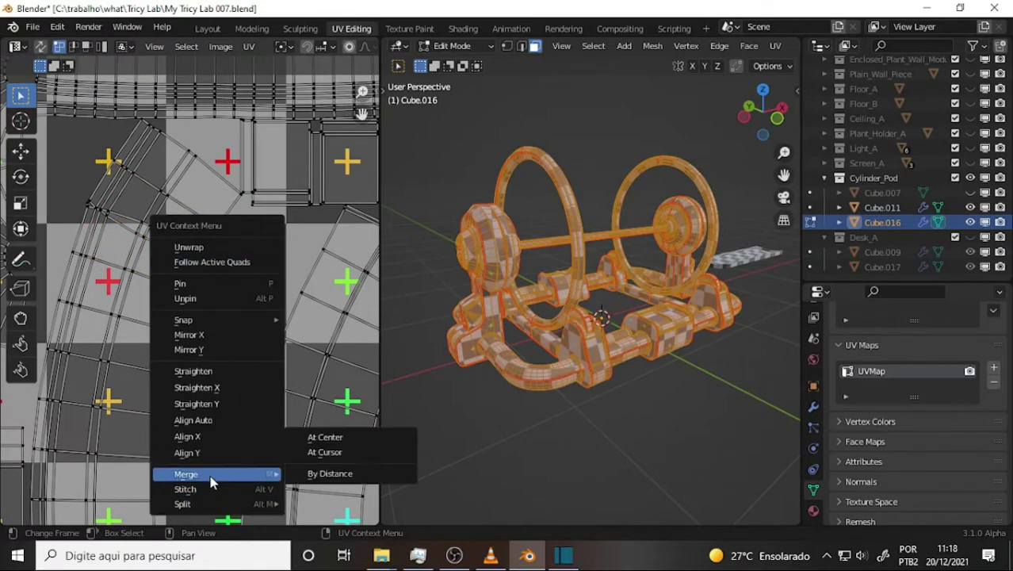
pyautogui.click(344, 438)
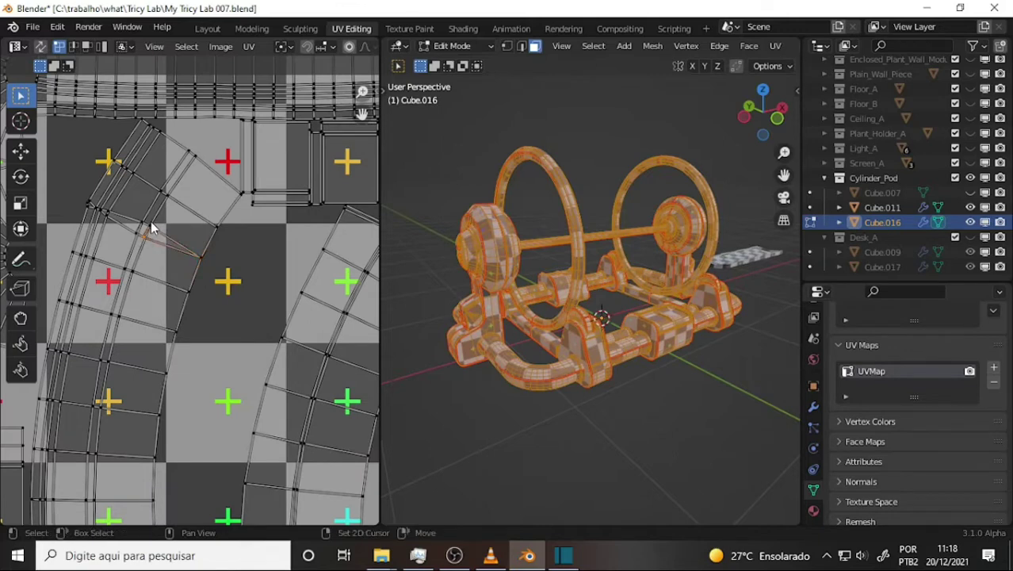
pyautogui.rightClick(228, 281)
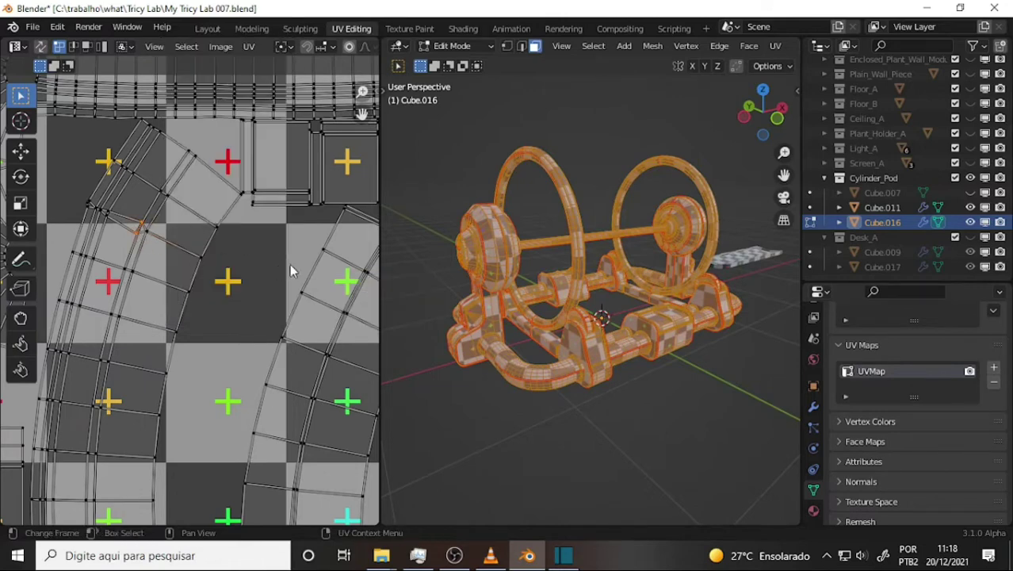
pyautogui.rightClick(289, 263)
pyautogui.moveTo(203, 284)
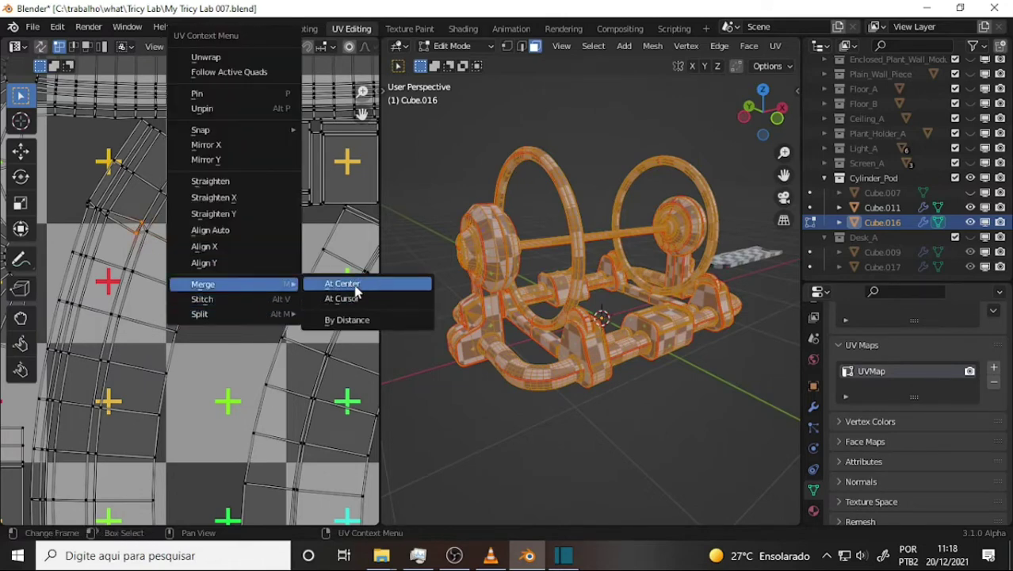
pyautogui.click(349, 284)
pyautogui.scroll(2, 116, 214)
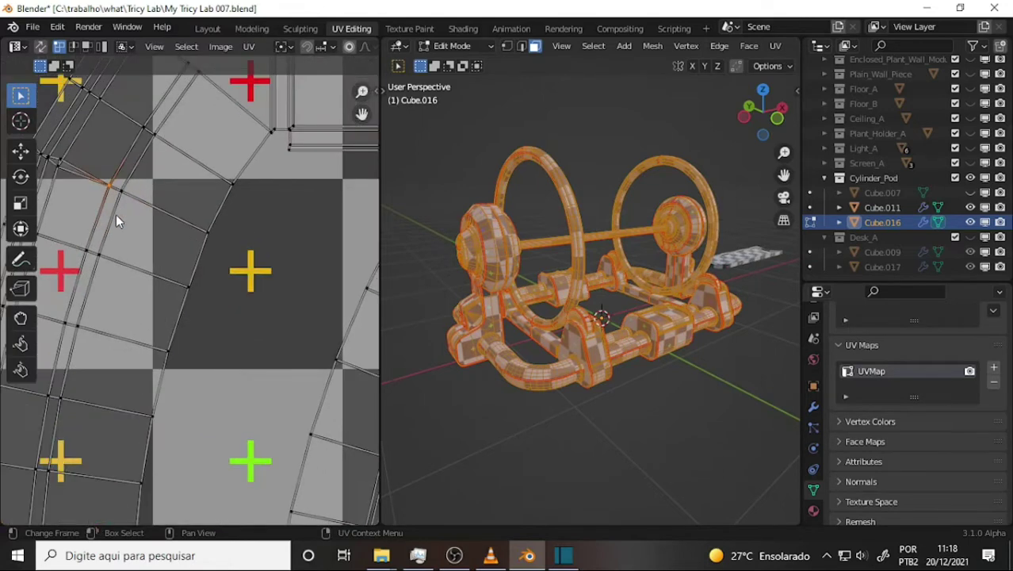
pyautogui.moveTo(115, 214); pyautogui.dragTo(229, 255, button='middle')
pyautogui.moveTo(218, 258); pyautogui.dragTo(170, 234)
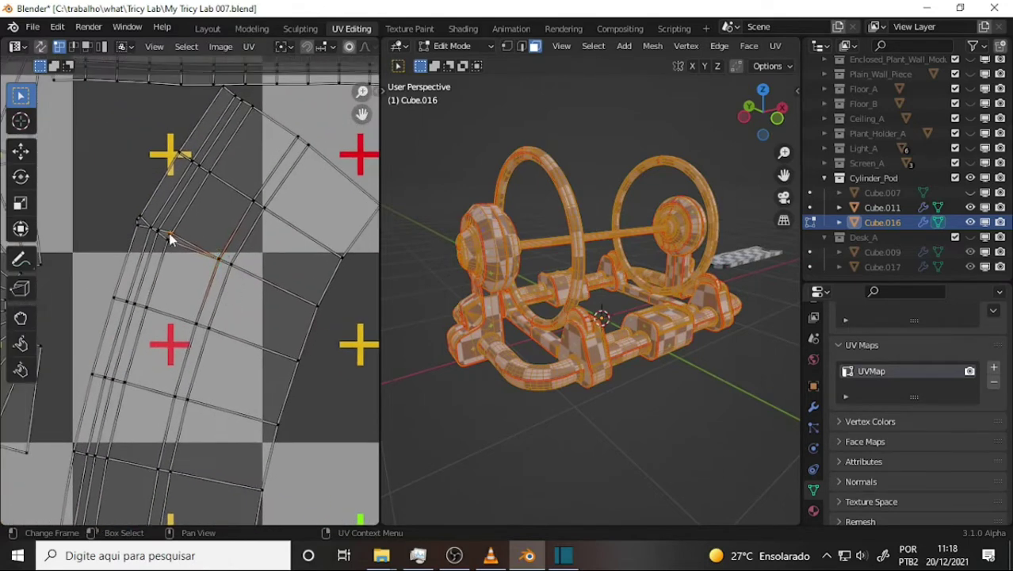
pyautogui.rightClick(103, 139)
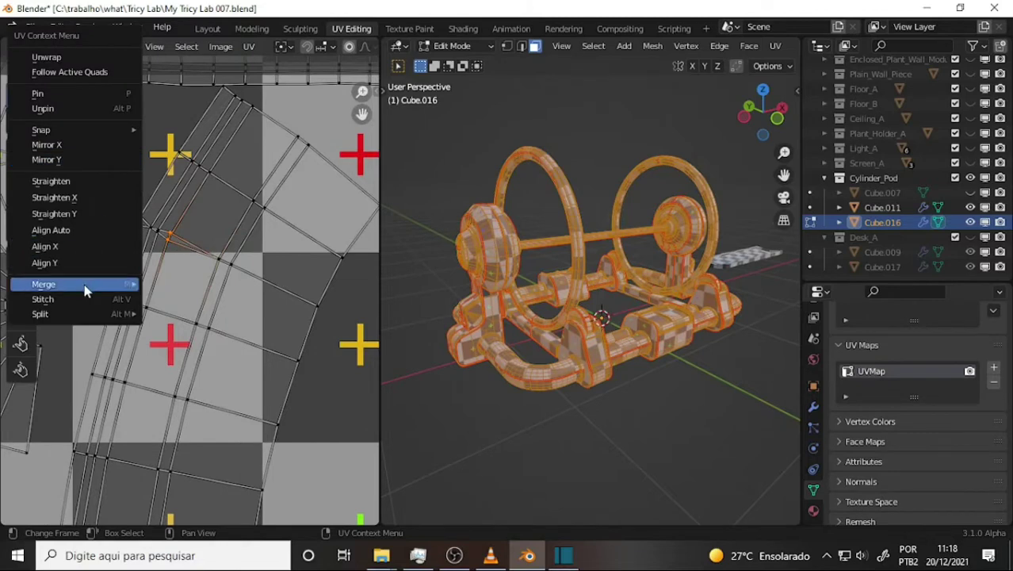
pyautogui.click(204, 284)
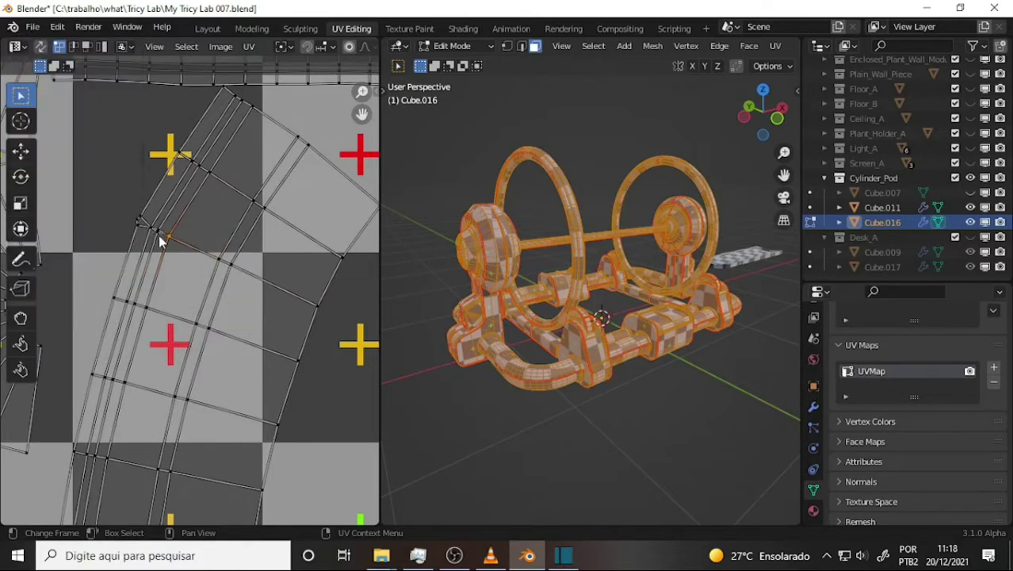
# Step: Box-select the next two overlapping vertex pairs and merge each at centre
pyautogui.moveTo(154, 234); pyautogui.dragTo(164, 228)
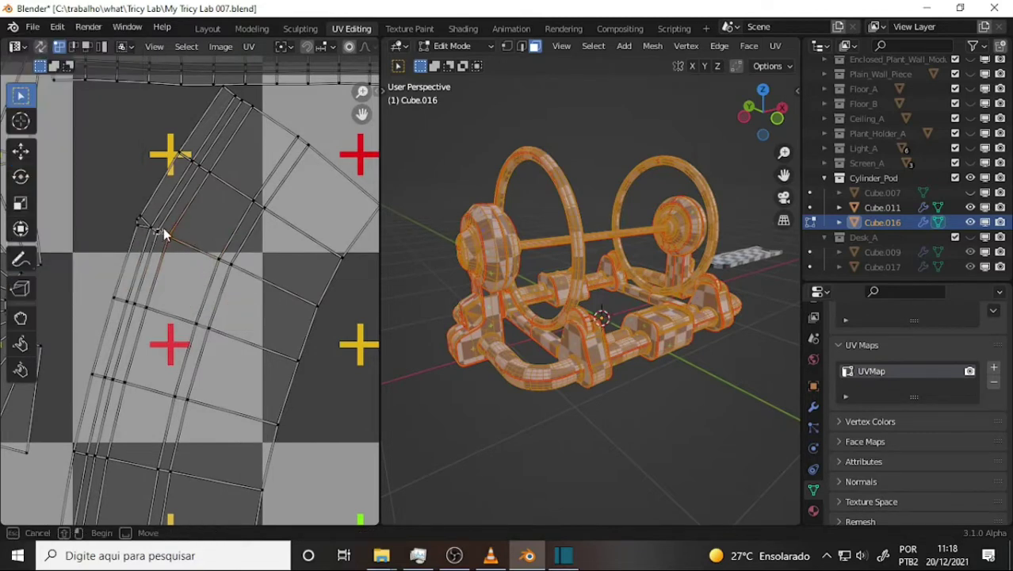
pyautogui.rightClick(232, 231)
pyautogui.click(310, 285)
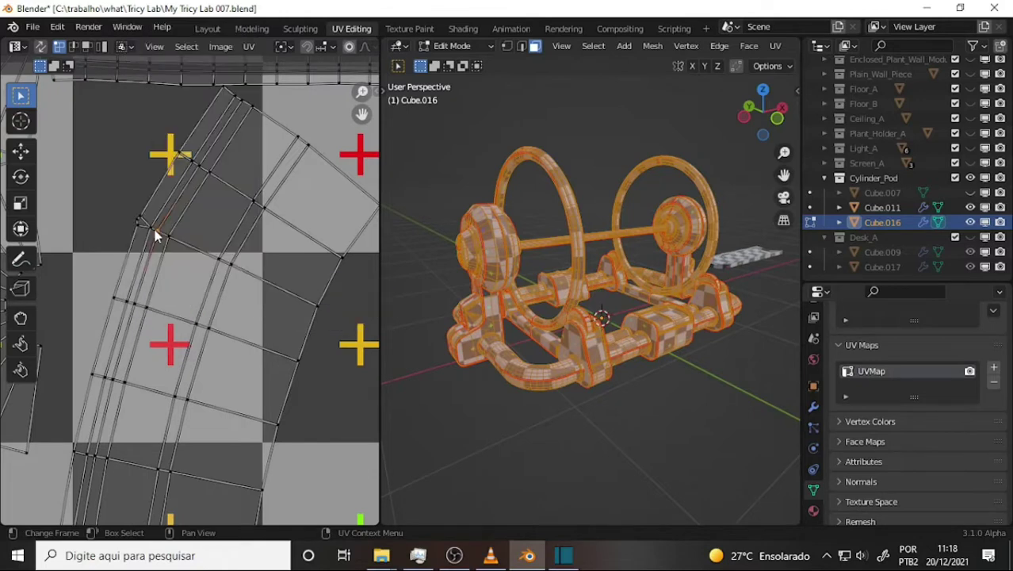
pyautogui.moveTo(154, 228); pyautogui.dragTo(233, 249)
pyautogui.rightClick(246, 254)
pyautogui.moveTo(183, 284)
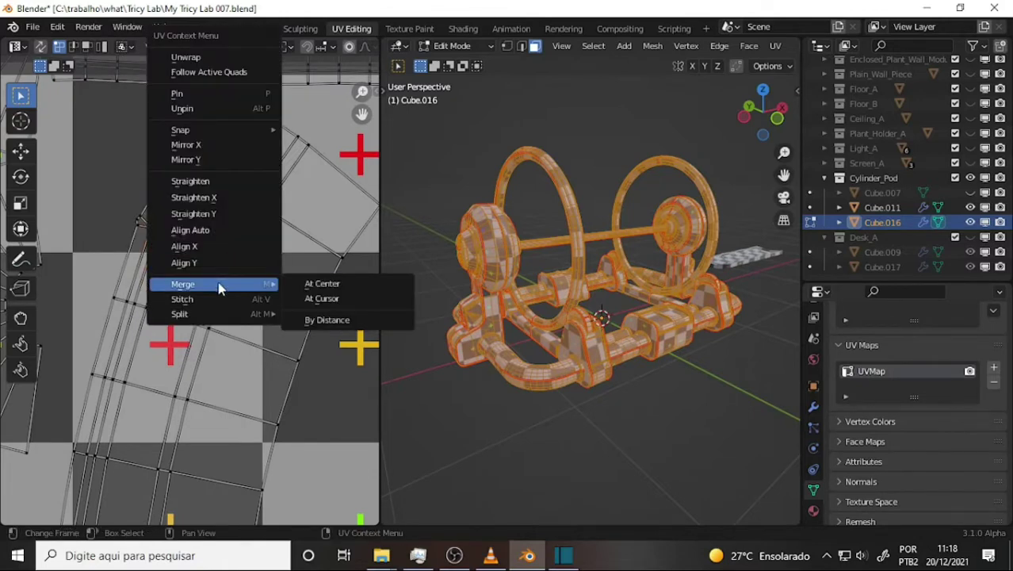
pyautogui.click(318, 283)
pyautogui.scroll(1, 252, 232)
pyautogui.scroll(1, 252, 232)
pyautogui.scroll(1, 246, 226)
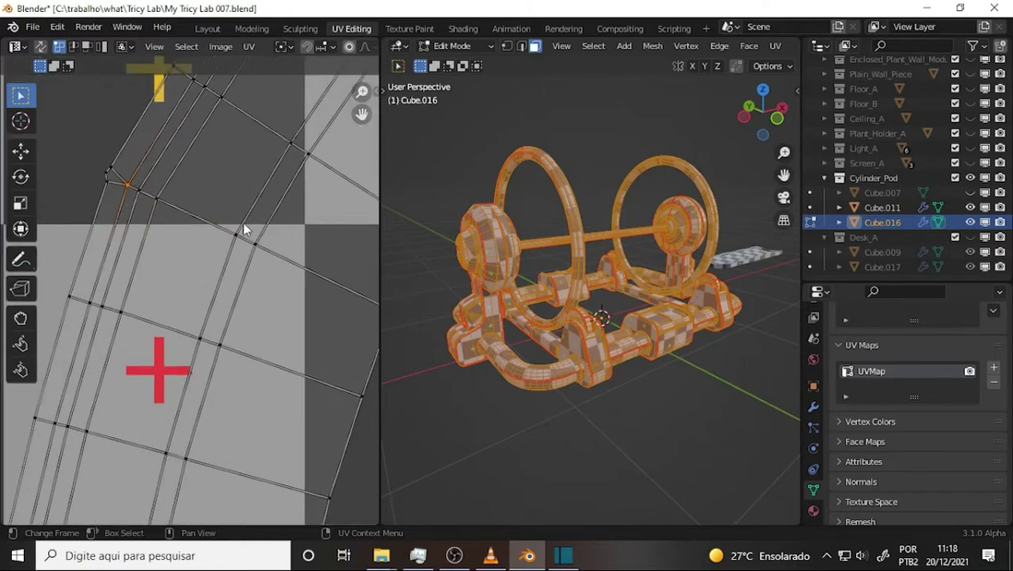
pyautogui.scroll(-1, 244, 222)
pyautogui.scroll(-1, 243, 223)
pyautogui.scroll(-1, 243, 223)
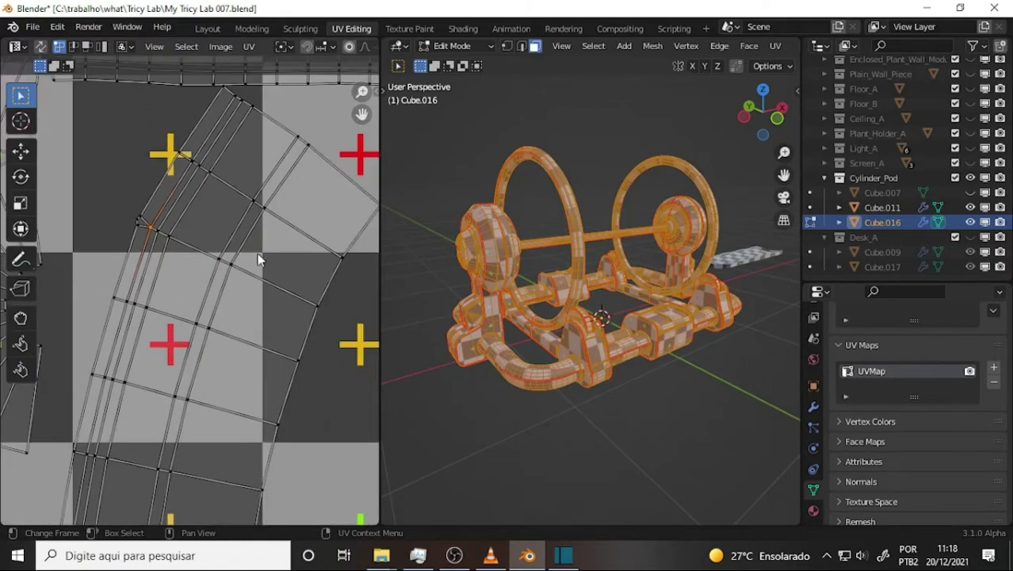
pyautogui.scroll(-1, 257, 258)
pyautogui.scroll(-3, 238, 245)
pyautogui.scroll(-1, 215, 236)
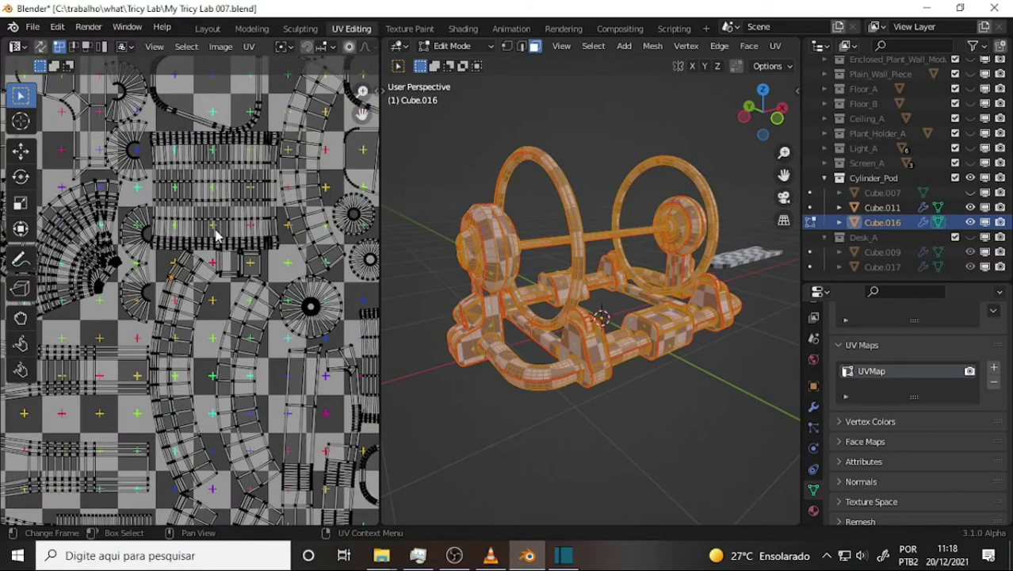
# Step: Run Select Overlap and zoom in on the orange overlapping island's corner
pyautogui.click(186, 46)
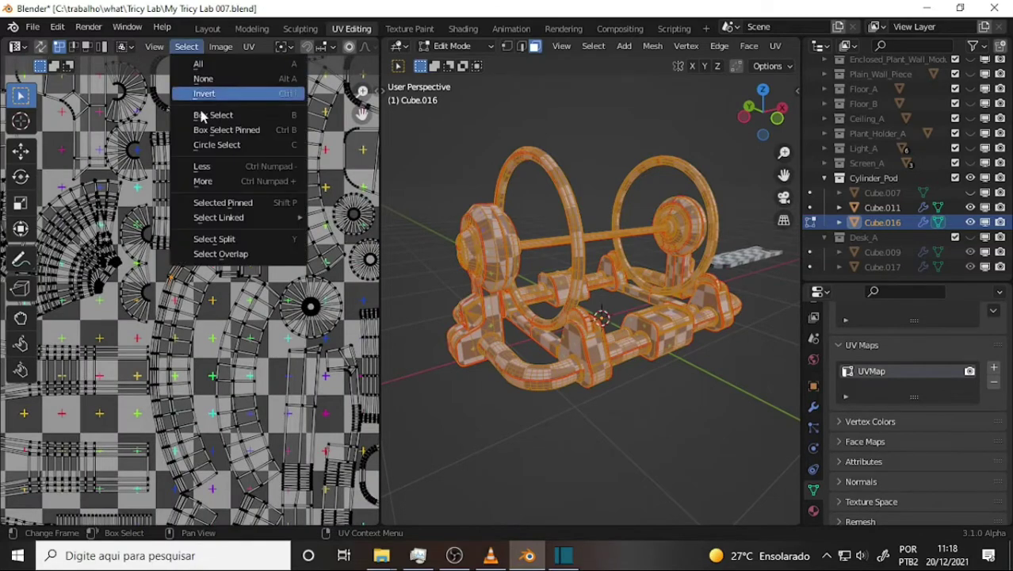
pyautogui.click(251, 254)
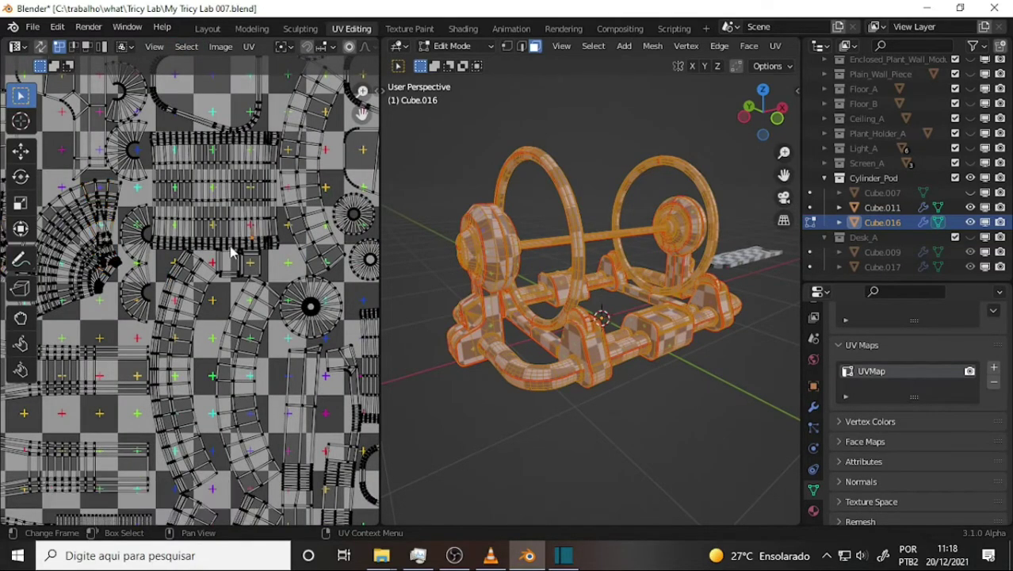
pyautogui.scroll(-2, 232, 252)
pyautogui.scroll(-1, 232, 254)
pyautogui.scroll(-1, 226, 252)
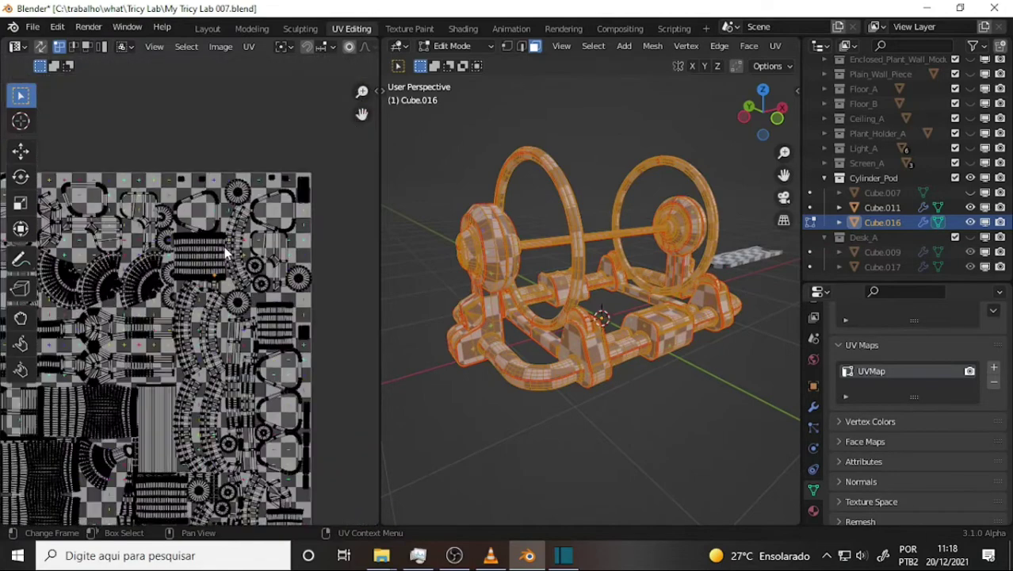
pyautogui.click(187, 46)
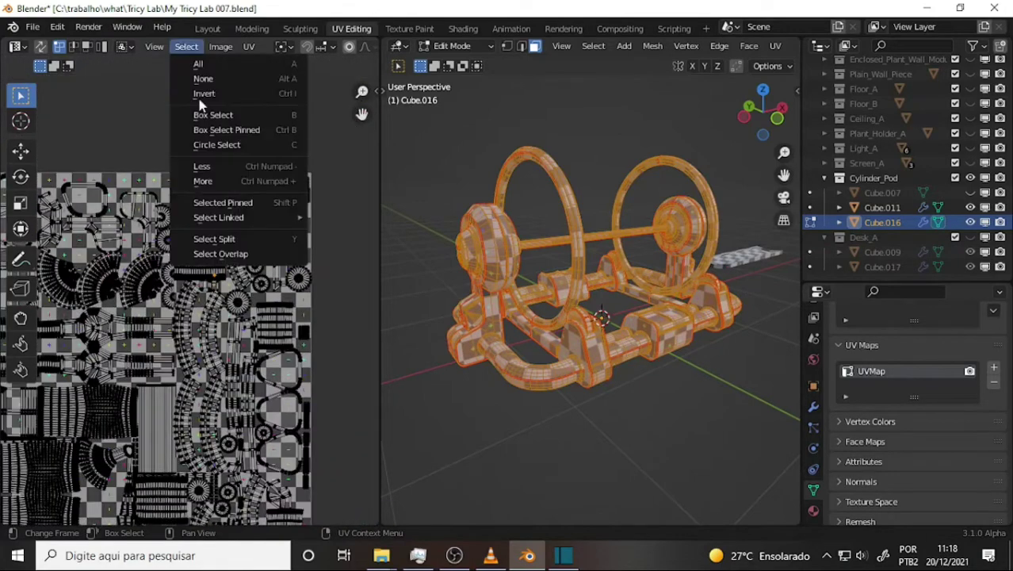
pyautogui.click(241, 255)
pyautogui.scroll(2, 243, 257)
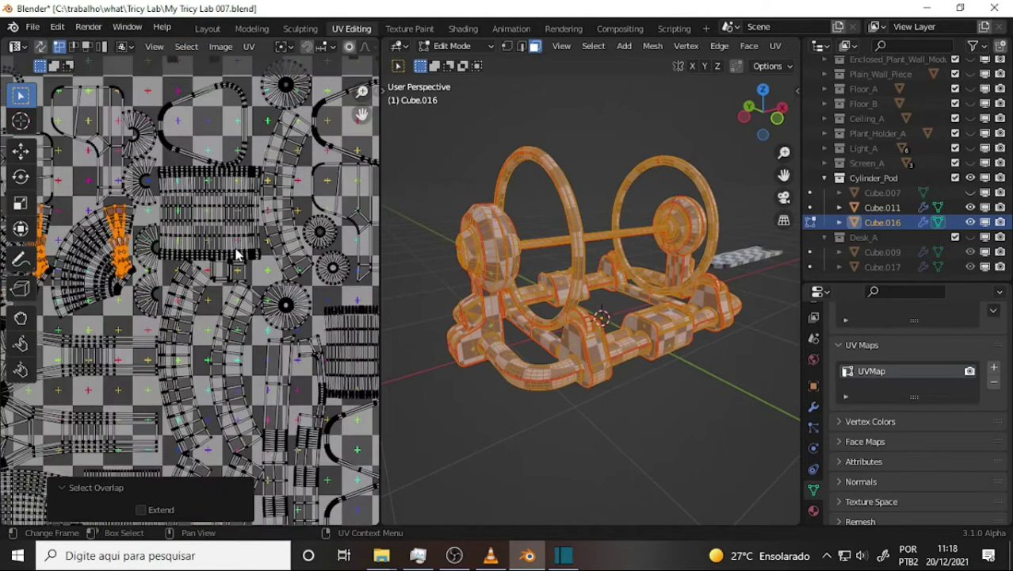
pyautogui.scroll(2, 238, 270)
pyautogui.scroll(2, 230, 291)
pyautogui.scroll(1, 226, 444)
pyautogui.scroll(2, 218, 418)
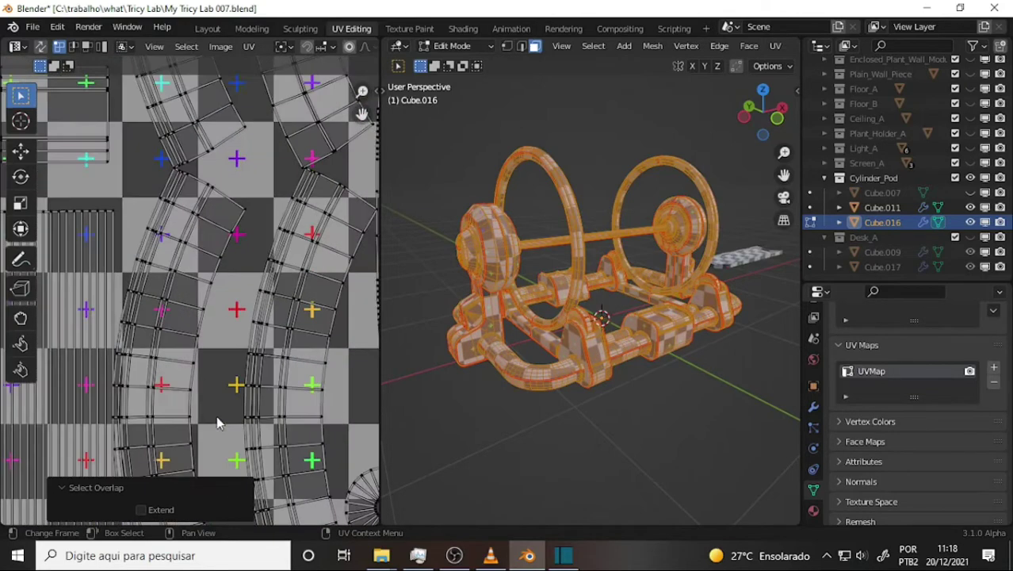
pyautogui.moveTo(218, 418)
pyautogui.mouseDown(button='middle')
pyautogui.moveTo(226, 356)
pyautogui.moveTo(125, 152)
pyautogui.moveTo(94, 127)
pyautogui.mouseUp(button='middle')
pyautogui.scroll(-2, 124, 152)
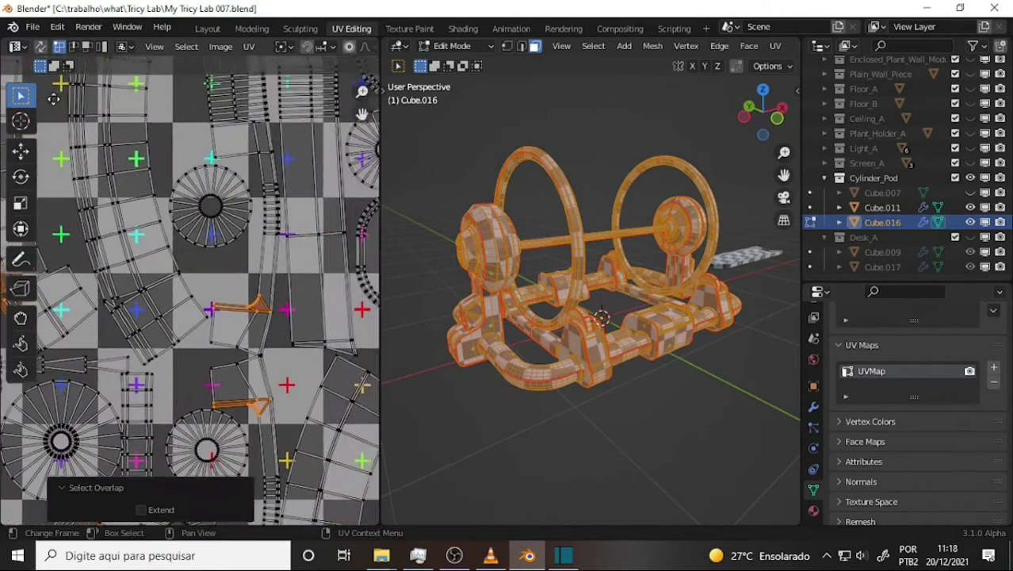
pyautogui.scroll(2, 93, 128)
pyautogui.scroll(4, 268, 273)
pyautogui.scroll(2, 291, 297)
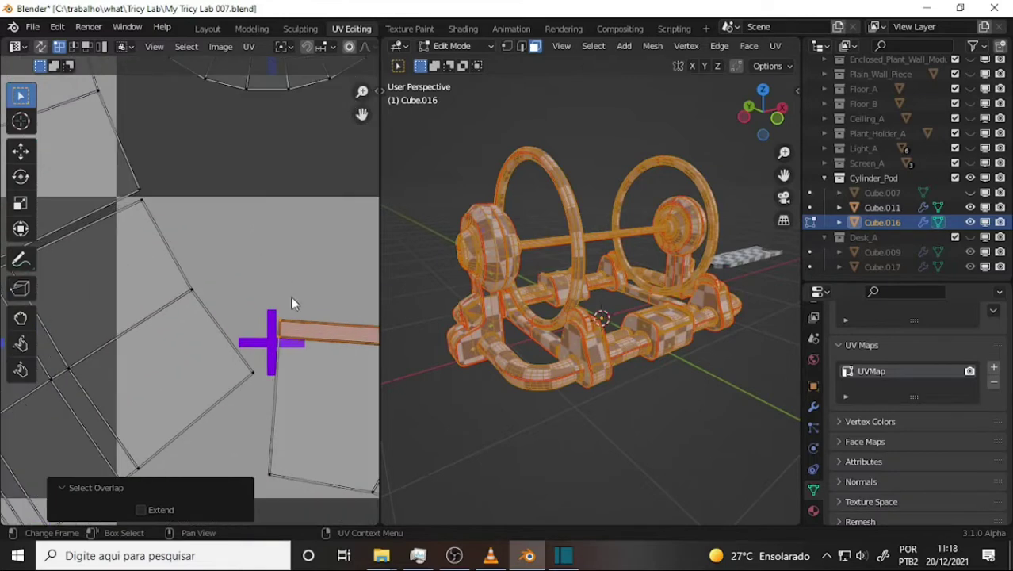
pyautogui.scroll(1, 253, 291)
pyautogui.scroll(3, 266, 261)
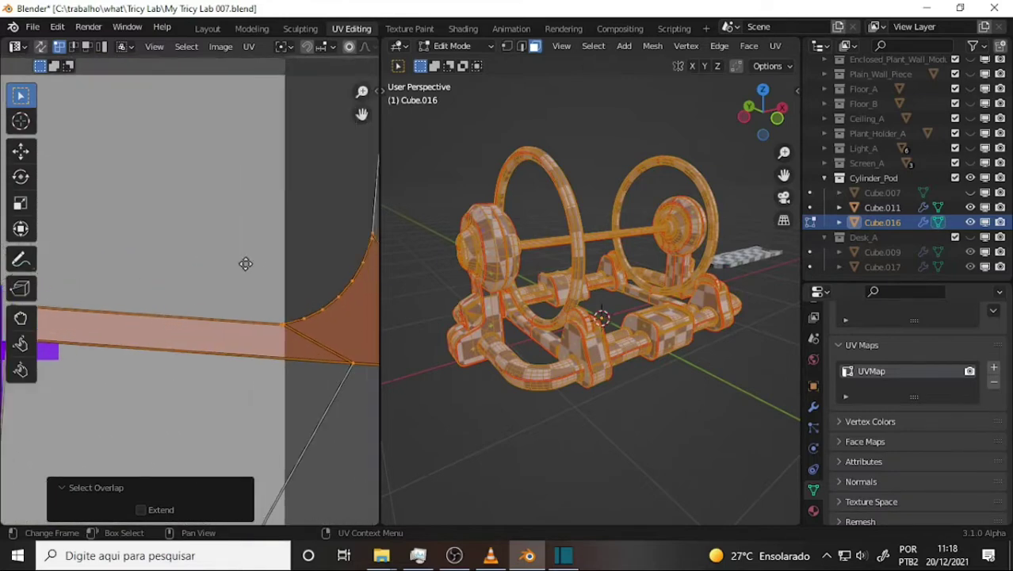
pyautogui.moveTo(244, 262); pyautogui.dragTo(118, 311, button='middle')
# Step: Nudge a single curve vertex with G, then rerun Select Overlap
pyautogui.click(239, 280)
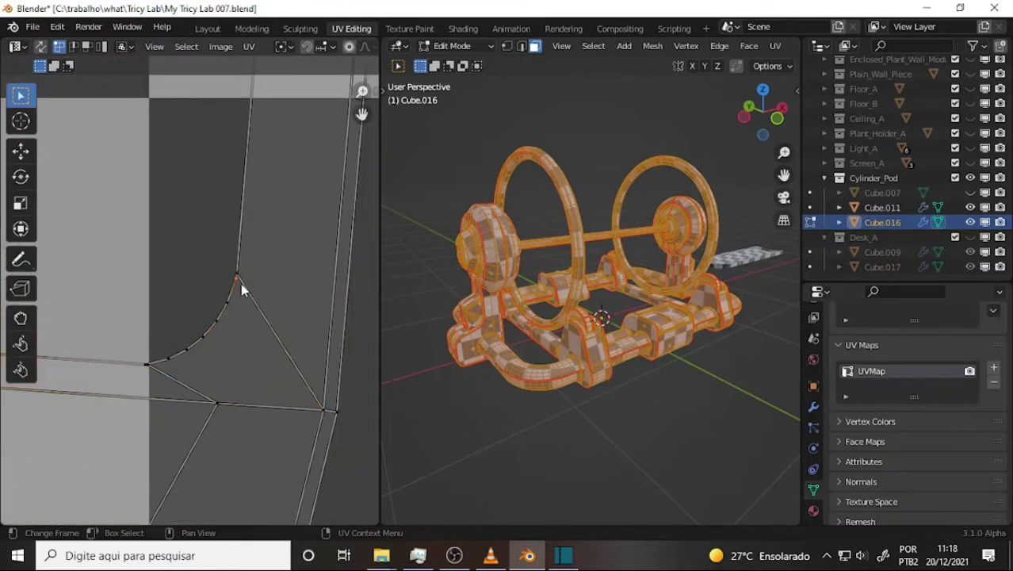
pyautogui.press('g')
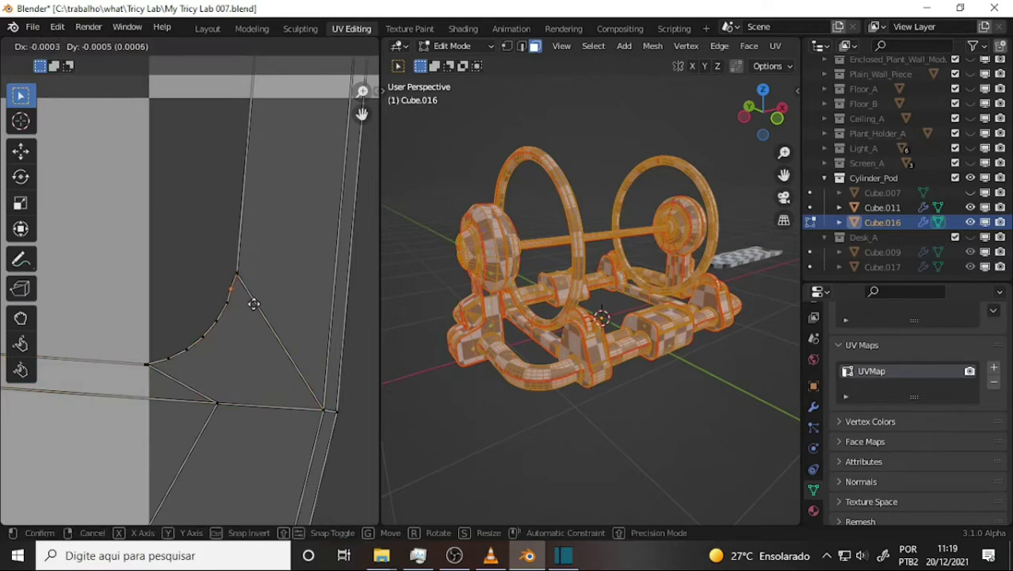
pyautogui.click(258, 302)
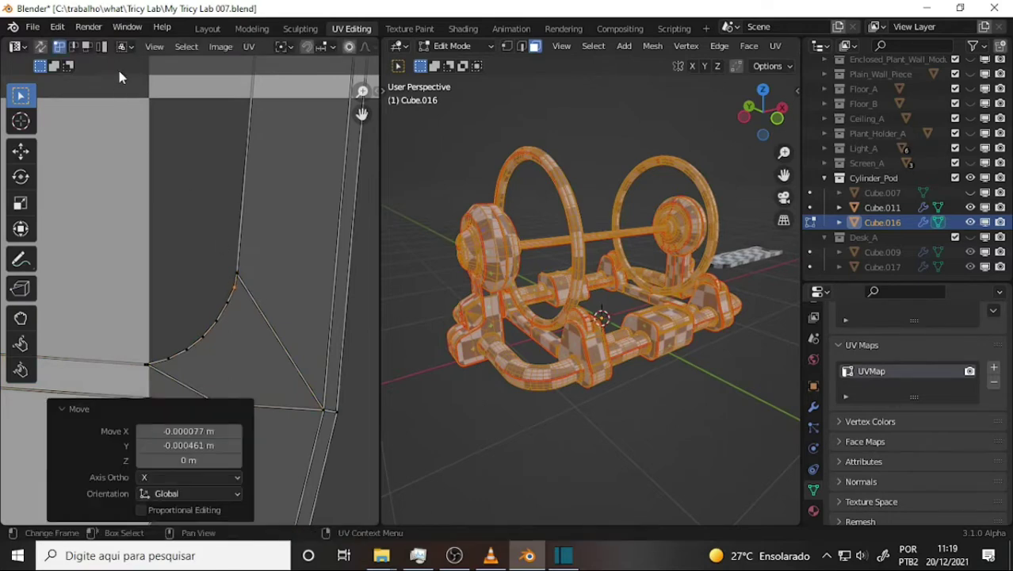
pyautogui.click(190, 46)
pyautogui.click(244, 257)
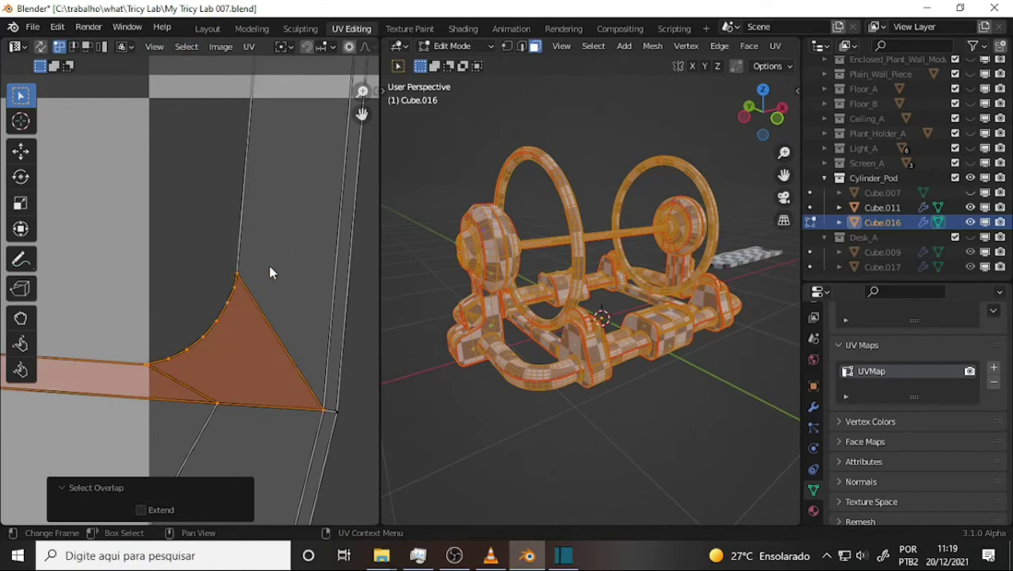
# Step: Check the island's upper peak vertex, then nudge the curved edge's corner vertex slightly right
pyautogui.scroll(3, 270, 271)
pyautogui.scroll(3, 270, 272)
pyautogui.moveTo(270, 272)
pyautogui.mouseDown(button='middle')
pyautogui.moveTo(186, 265)
pyautogui.moveTo(139, 306)
pyautogui.mouseUp(button='middle')
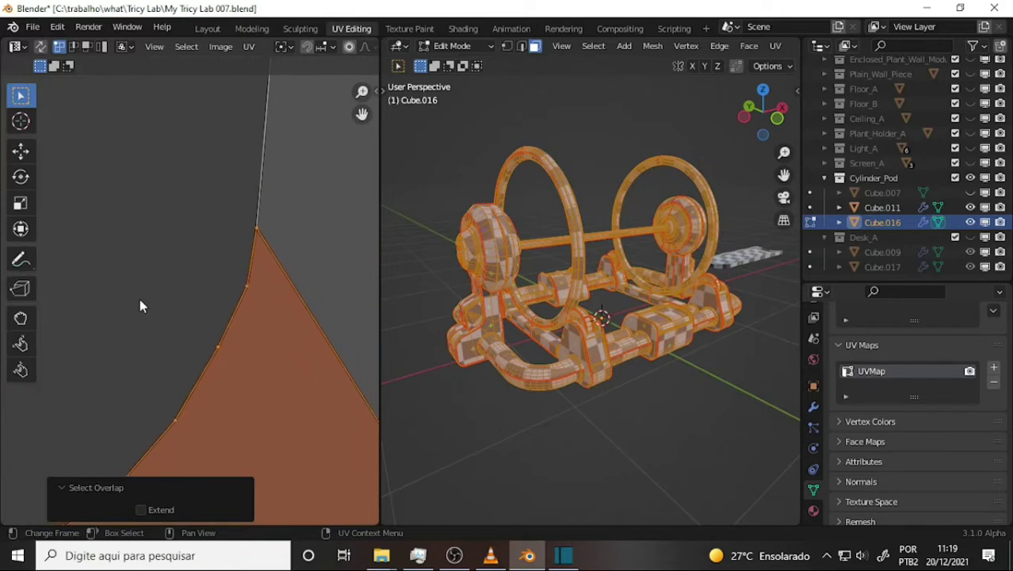
pyautogui.click(254, 229)
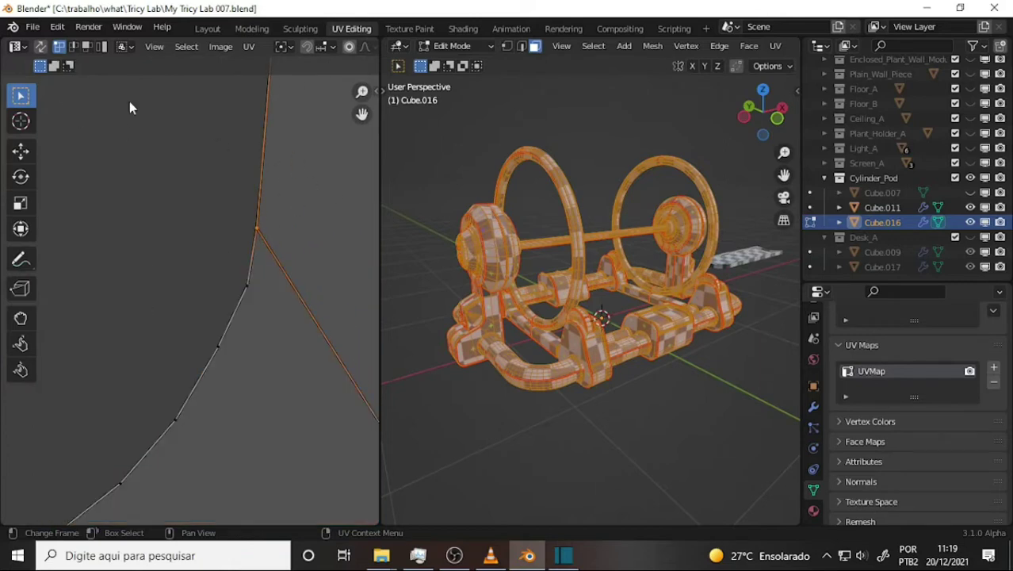
pyautogui.press('g')
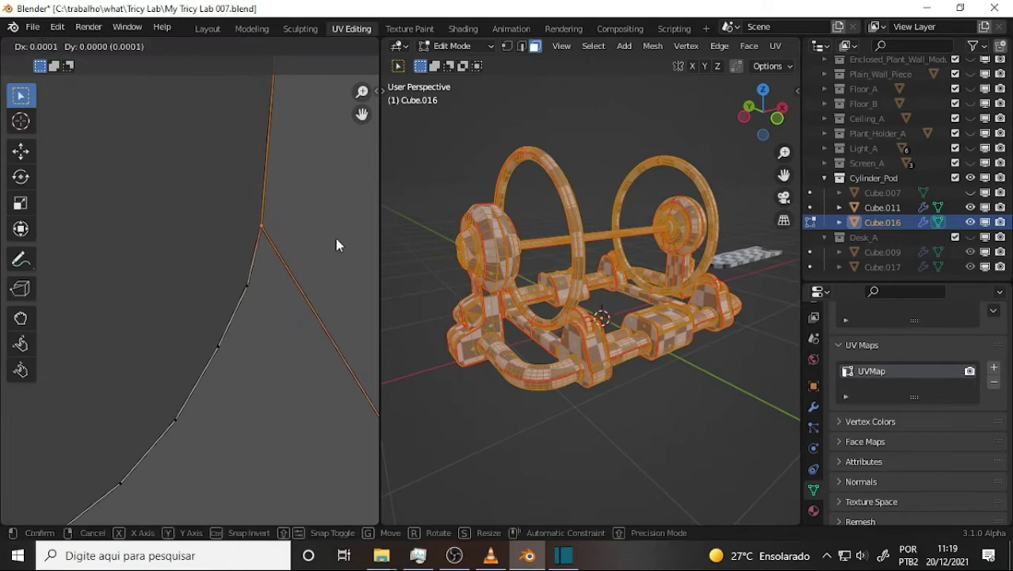
pyautogui.press('Escape')
pyautogui.scroll(-2, 271, 306)
pyautogui.moveTo(309, 195); pyautogui.dragTo(63, 140, button='middle')
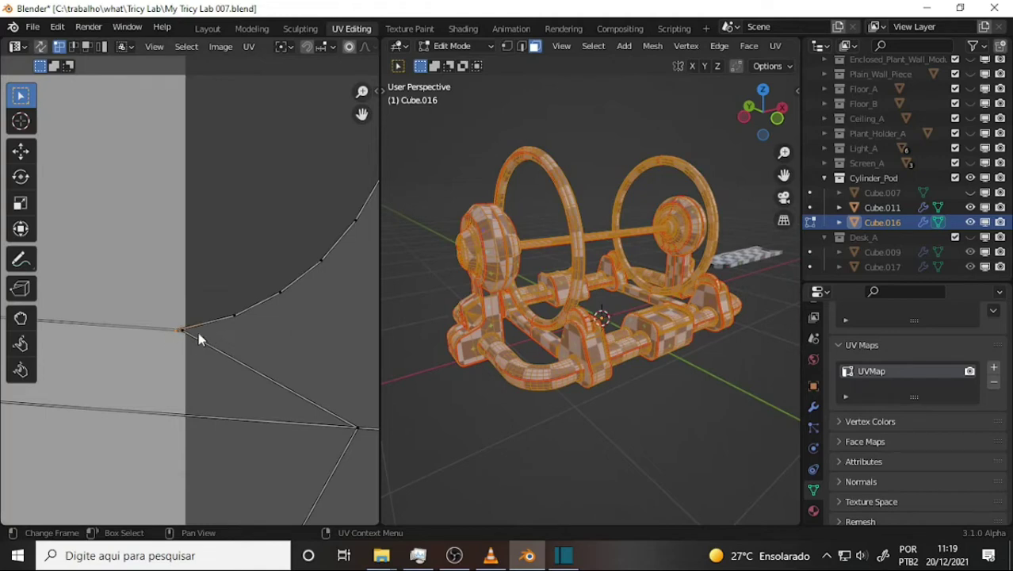
pyautogui.press('g')
pyautogui.click(224, 315)
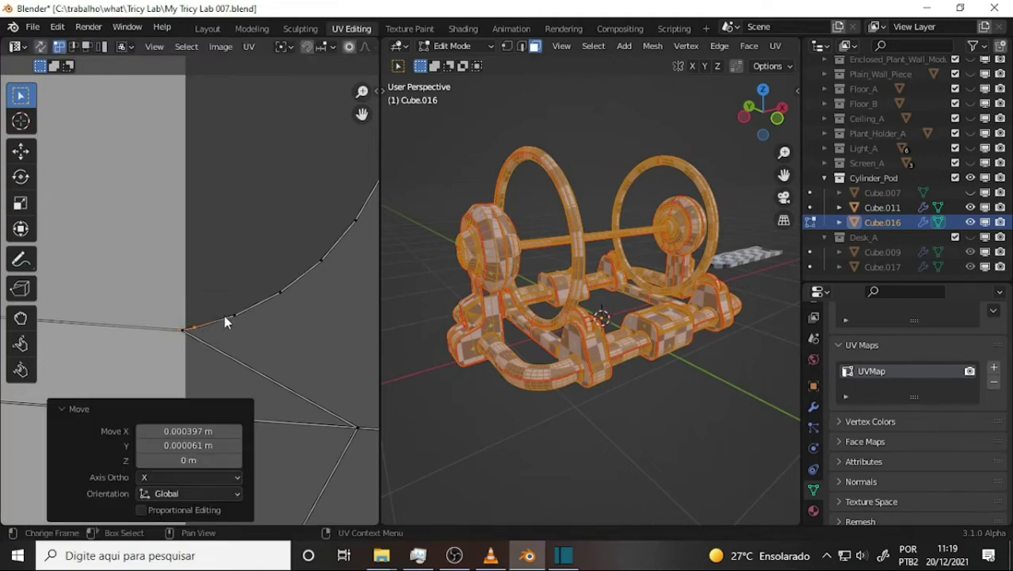
# Step: Nudge the vertex at the next edge junction to a new position
pyautogui.scroll(-1, 211, 234)
pyautogui.scroll(-2, 218, 241)
pyautogui.scroll(-1, 223, 248)
pyautogui.moveTo(223, 249); pyautogui.dragTo(243, 134, button='middle')
pyautogui.scroll(2, 260, 332)
pyautogui.scroll(2, 249, 343)
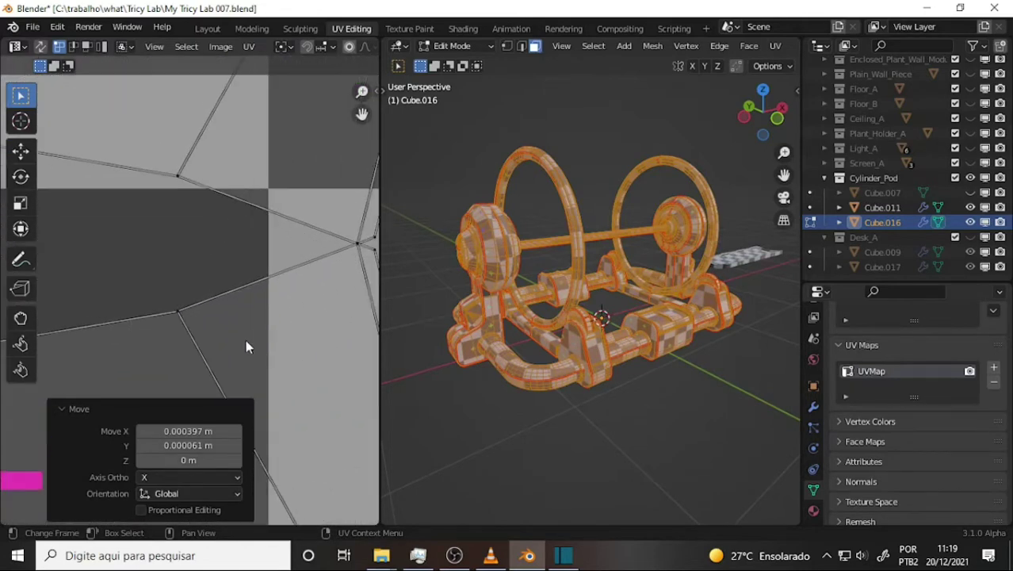
pyautogui.scroll(2, 248, 343)
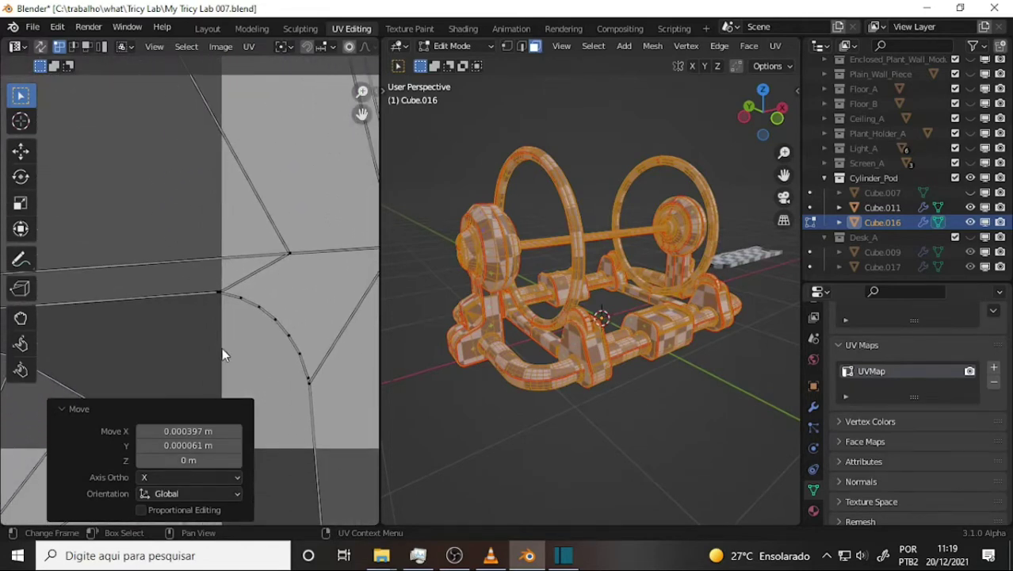
pyautogui.scroll(3, 222, 347)
pyautogui.click(246, 285)
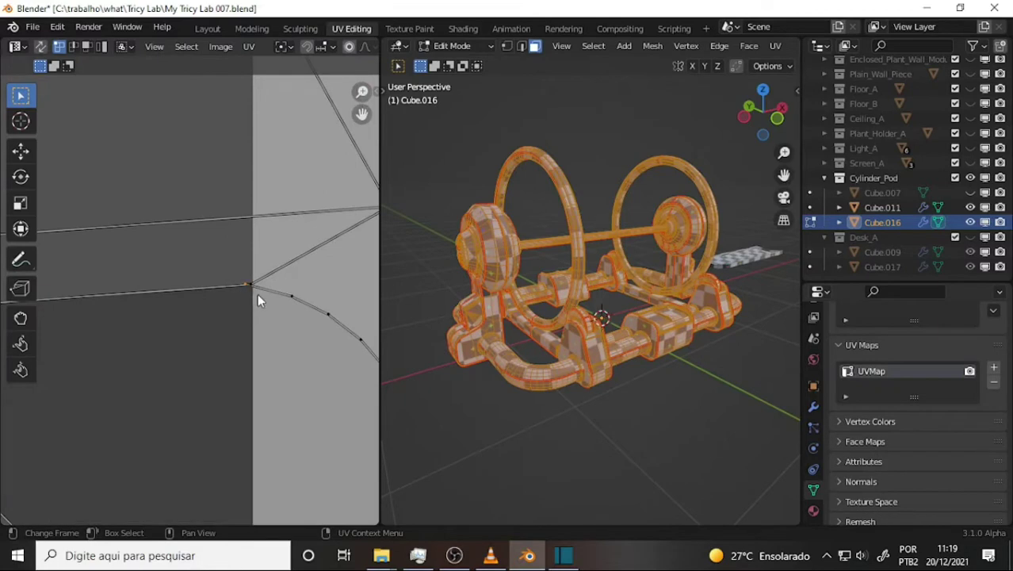
pyautogui.press('g')
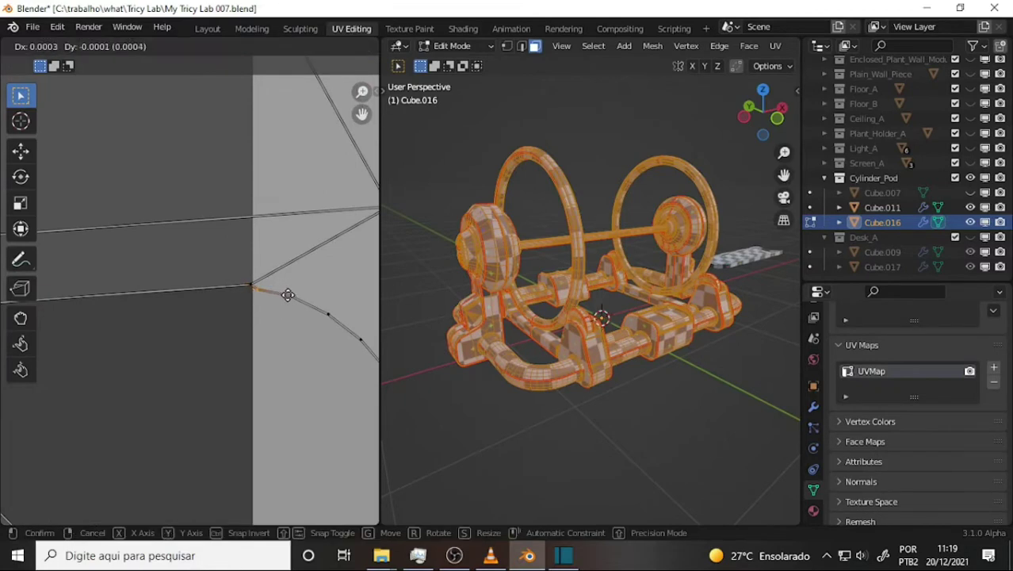
pyautogui.click(287, 292)
# Step: Rerun Select Overlap to flag the few UV faces still overlapping
pyautogui.scroll(-3, 267, 273)
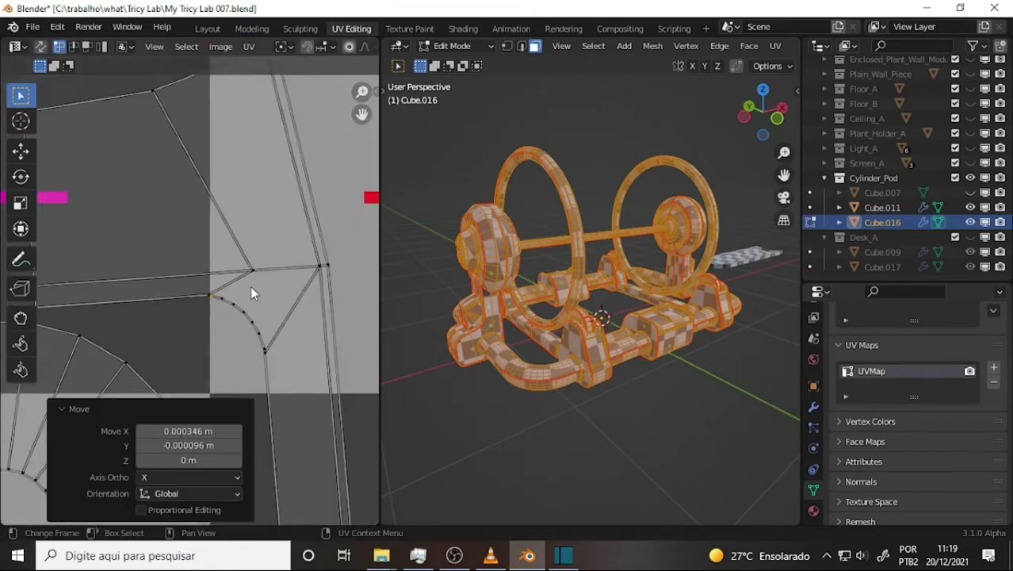
pyautogui.scroll(-3, 251, 286)
pyautogui.scroll(-3, 242, 288)
pyautogui.scroll(-2, 242, 287)
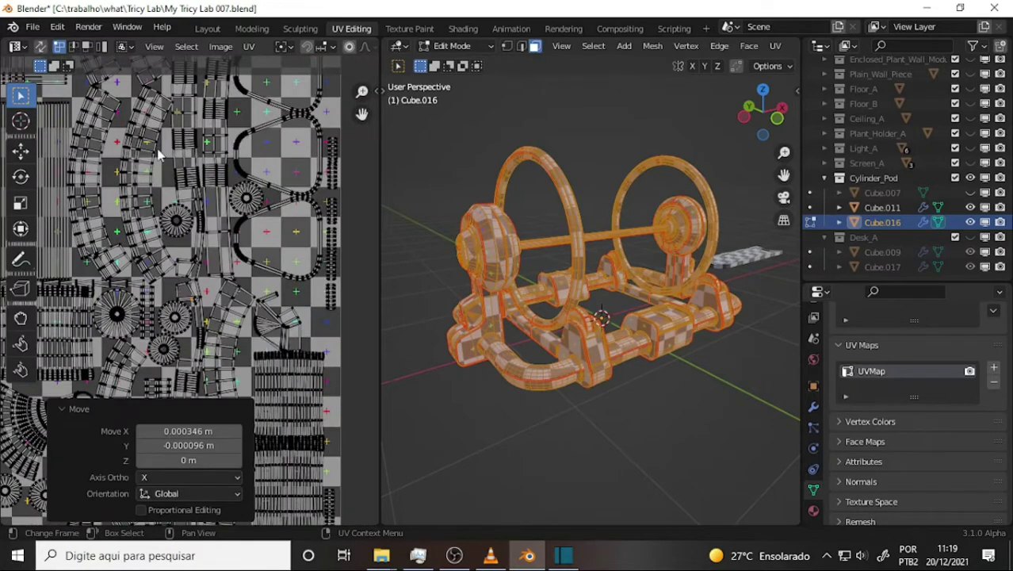
pyautogui.click(186, 46)
pyautogui.click(215, 257)
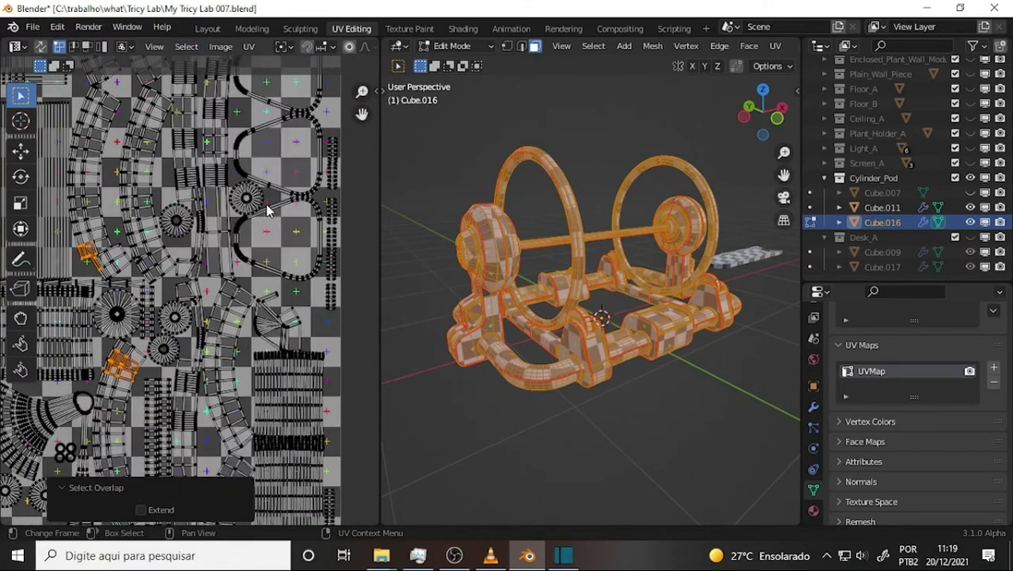
pyautogui.scroll(-2, 275, 216)
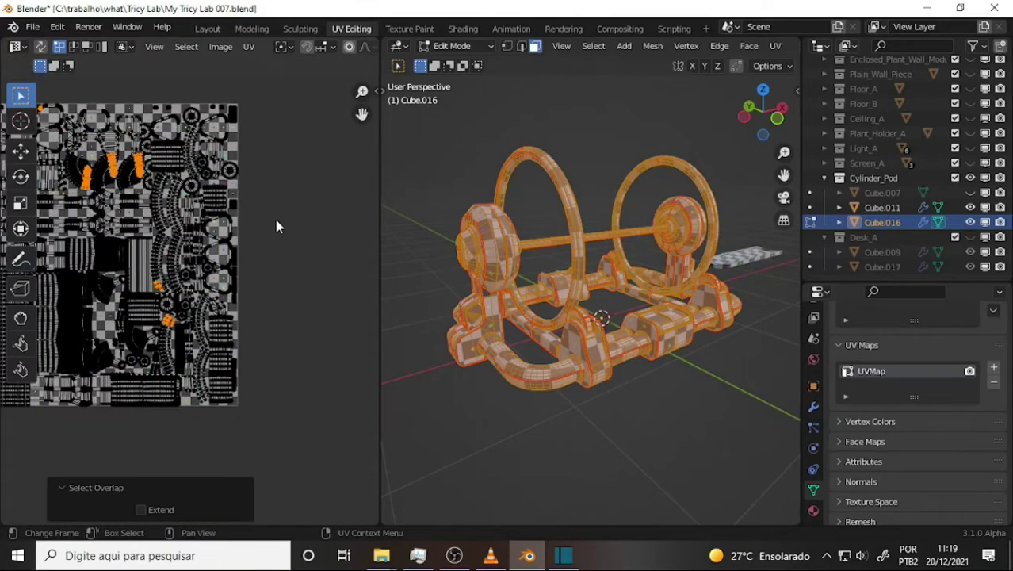
pyautogui.scroll(3, 277, 224)
pyautogui.scroll(2, 276, 225)
pyautogui.scroll(2, 276, 225)
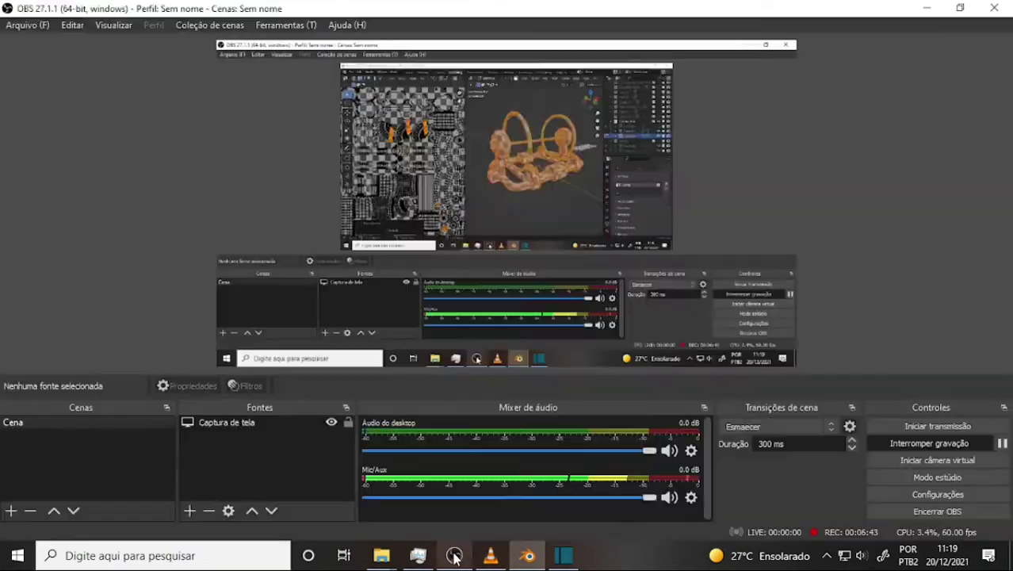
pyautogui.click(454, 555)
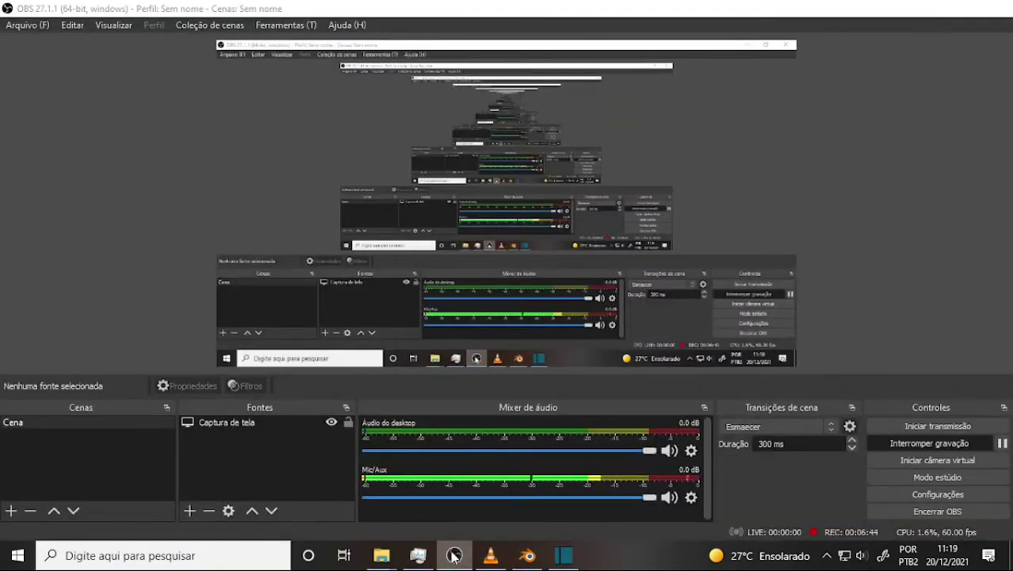
pyautogui.click(453, 555)
pyautogui.scroll(2, 224, 246)
pyautogui.scroll(1, 180, 212)
# Step: Pick a face on the upper fan's tapered strip and grow the selection three rings with Ctrl+Numpad+
pyautogui.moveTo(181, 212); pyautogui.dragTo(278, 276, button='middle')
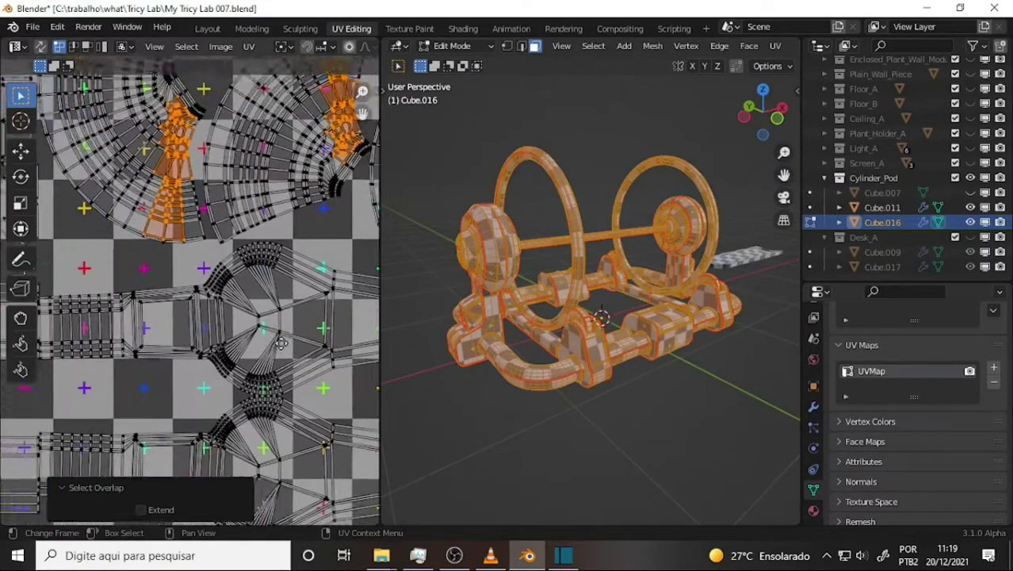
pyautogui.scroll(1, 244, 228)
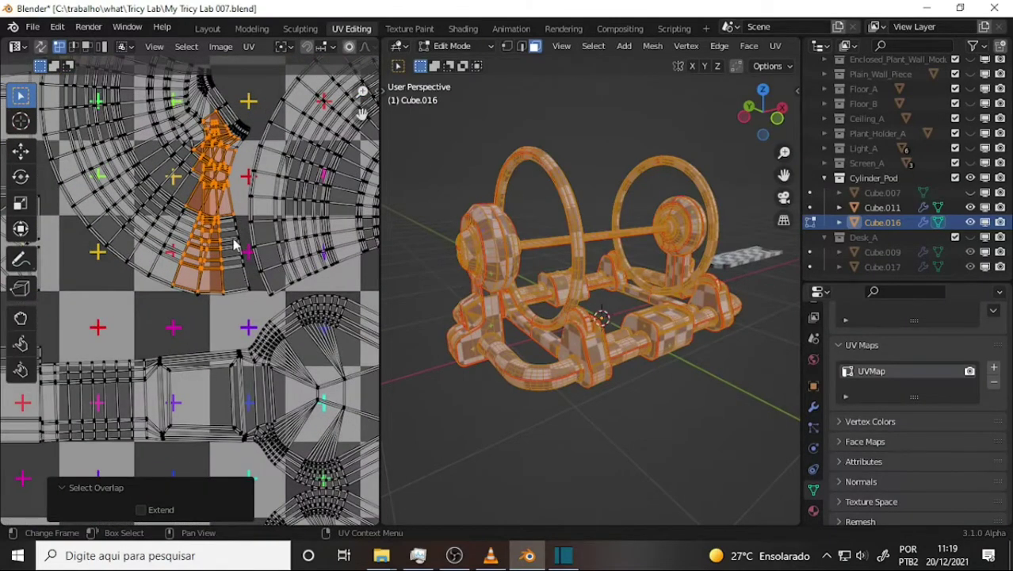
pyautogui.click(240, 151)
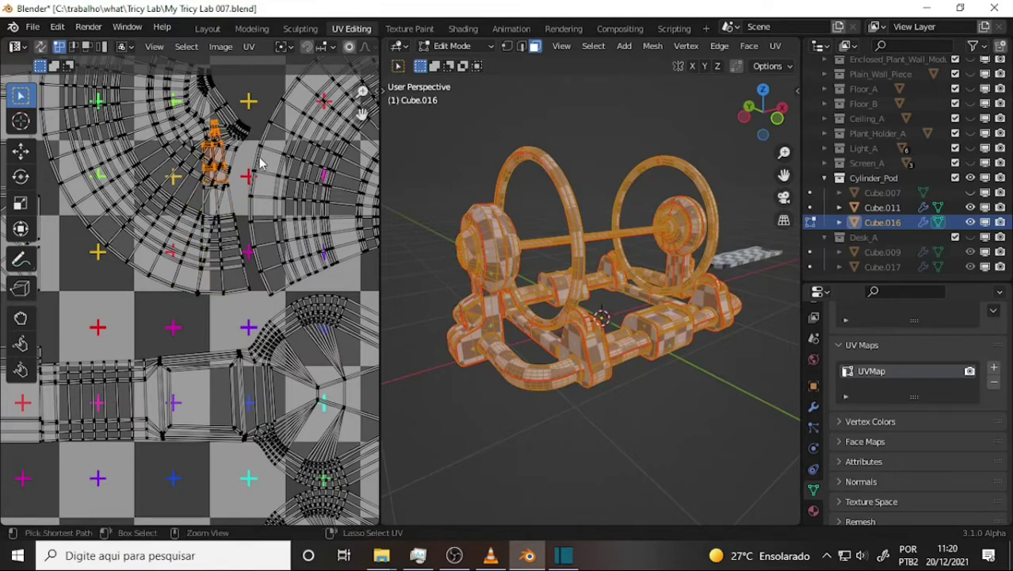
pyautogui.press('ctrl+KP_Add')
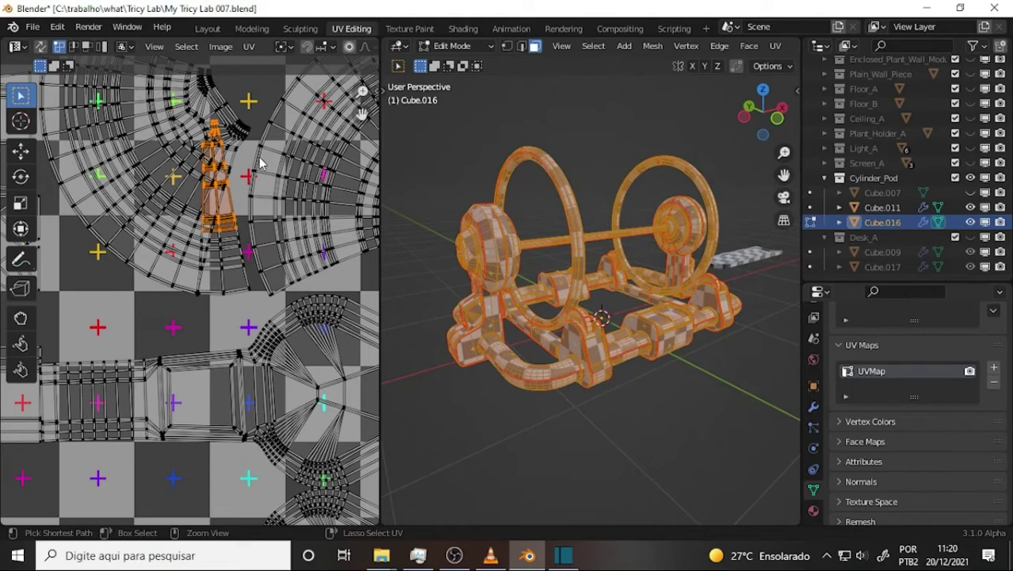
pyautogui.press('ctrl+KP_Add')
pyautogui.press('ctrl+KP_Add')
pyautogui.press('ctrl+KP_Add')
pyautogui.press('ctrl+KP_Add')
pyautogui.press('ctrl+KP_Add')
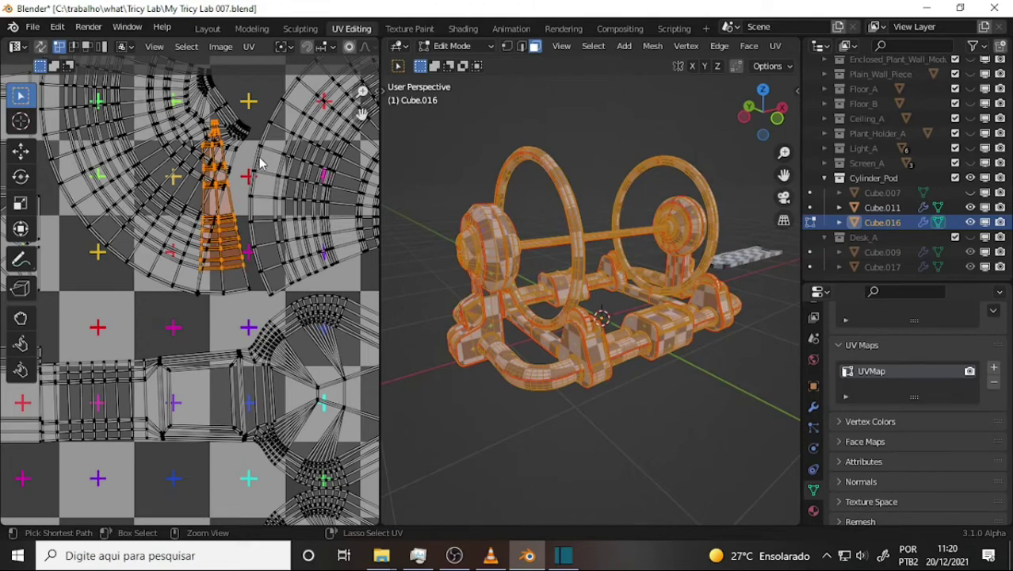
pyautogui.press('ctrl+KP_Add')
pyautogui.press('ctrl+KP_Add')
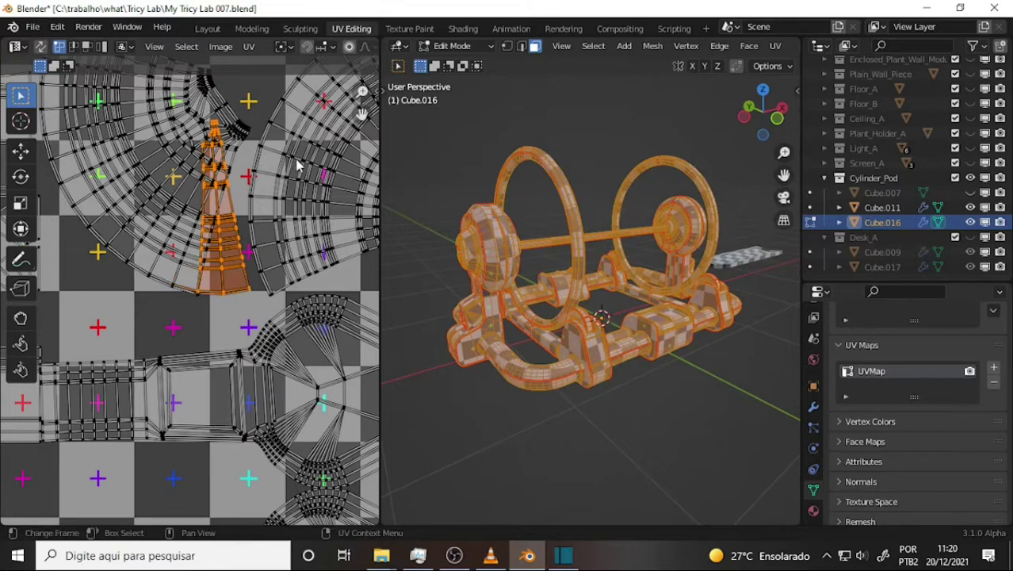
# Step: Rotate the selected UV strip 12.3° and start shifting it toward the neighbouring fan
pyautogui.press('r')
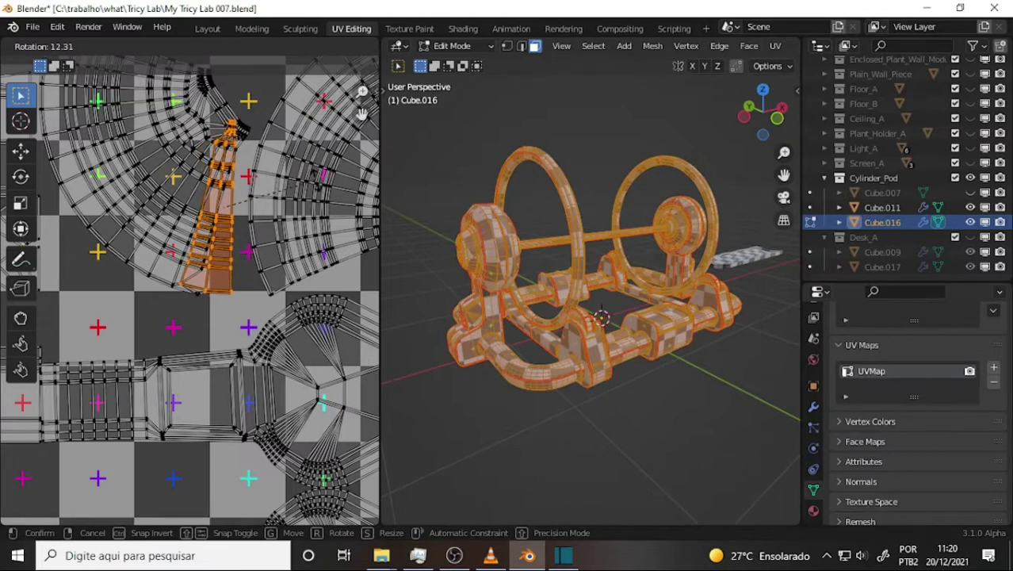
pyautogui.click(332, 187)
pyautogui.press('g')
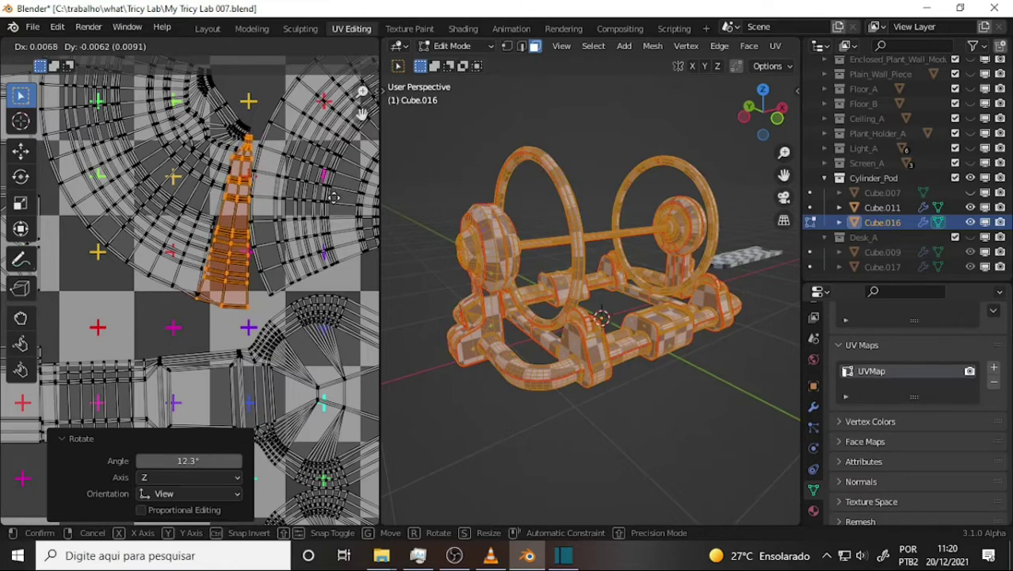
# Step: Place the strip about 0.0071 X, −0.0062 Y over and zoom to its lower end
pyautogui.click(334, 198)
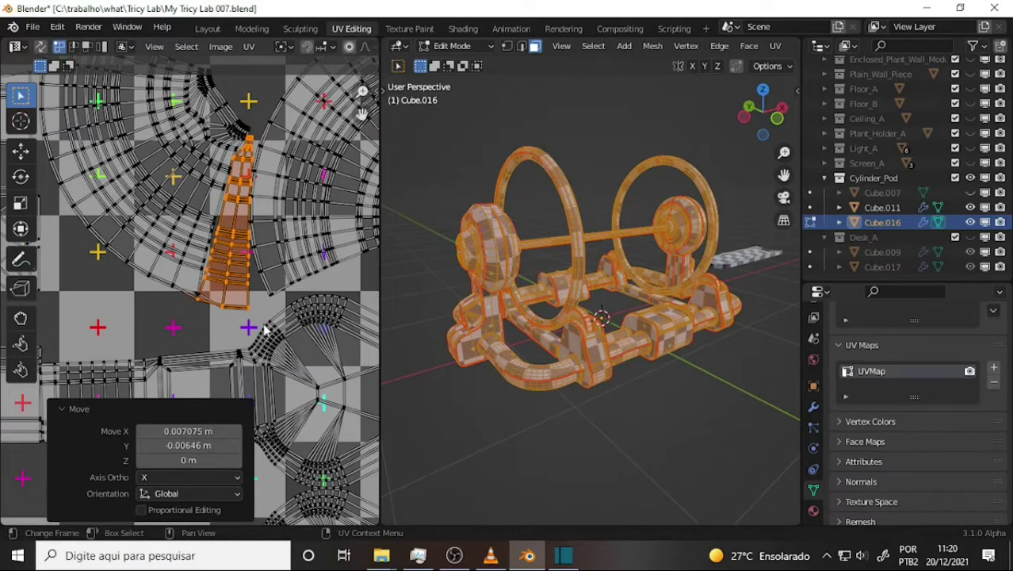
pyautogui.scroll(3, 258, 321)
pyautogui.moveTo(237, 314); pyautogui.dragTo(230, 258, button='middle')
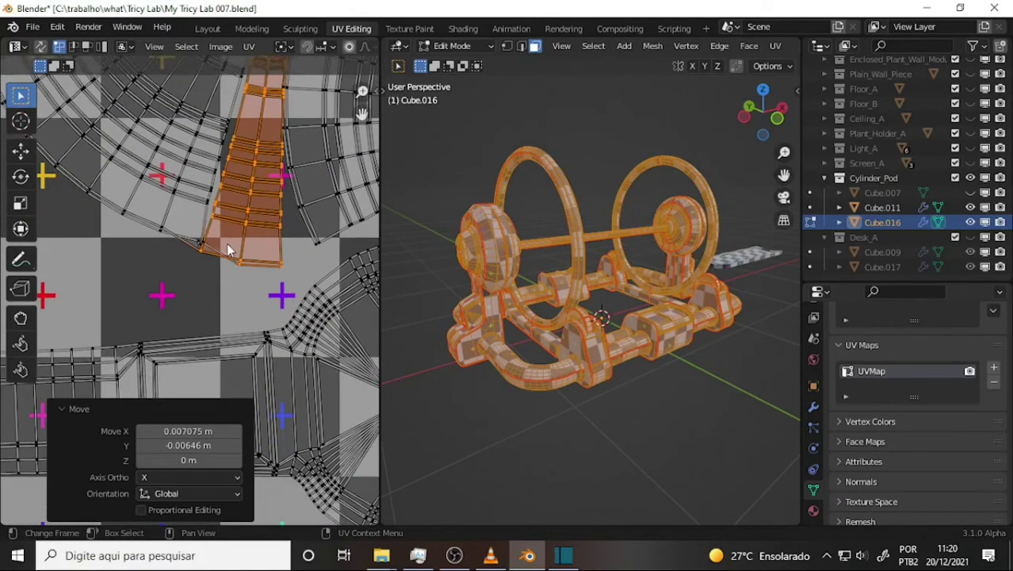
pyautogui.scroll(2, 227, 243)
# Step: Box-select the stray corner vertex and nudge it about −0.0006 X, −0.0033 Y onto the edge
pyautogui.press('b')
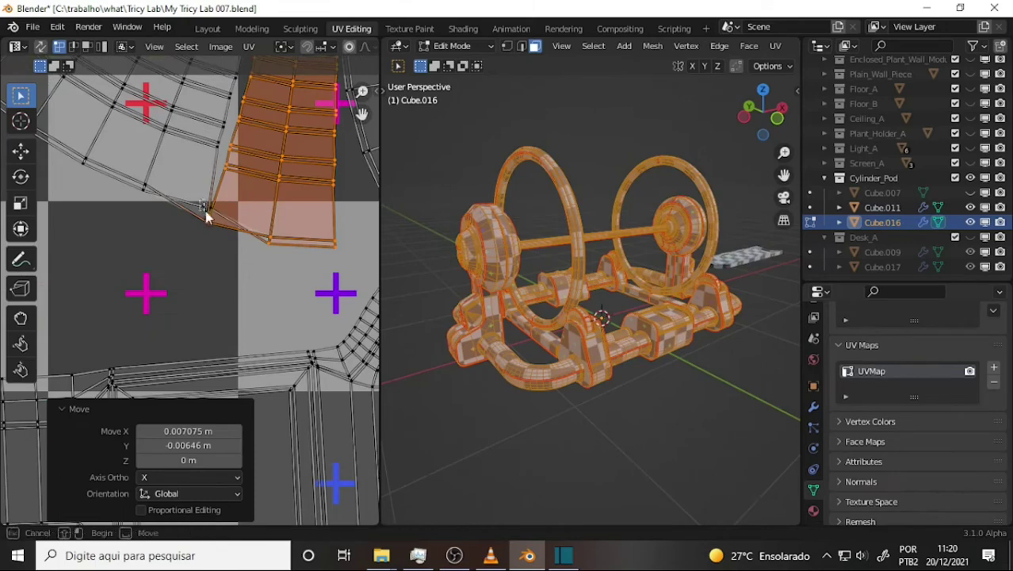
pyautogui.moveTo(215, 217); pyautogui.dragTo(200, 202)
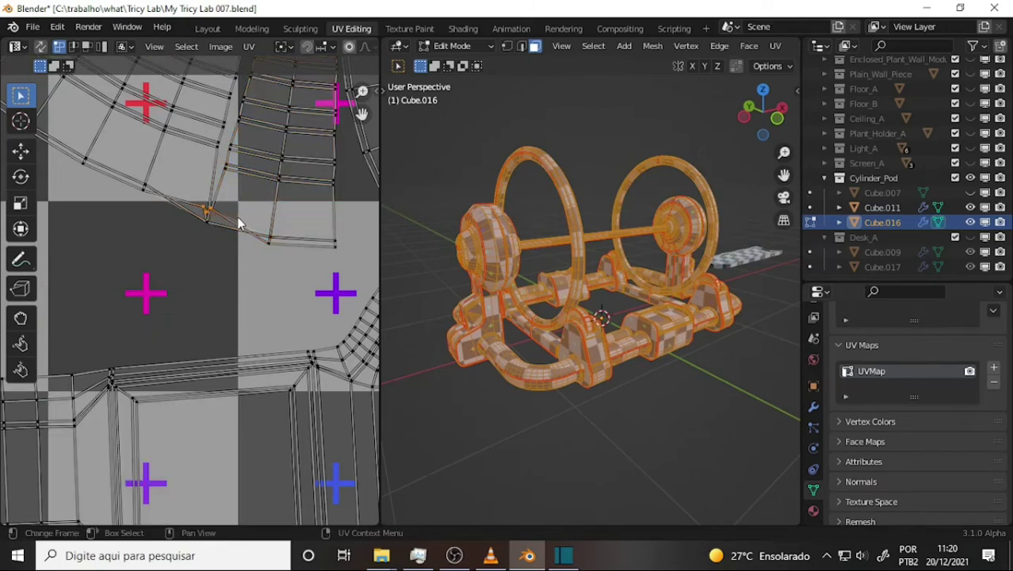
pyautogui.press('g')
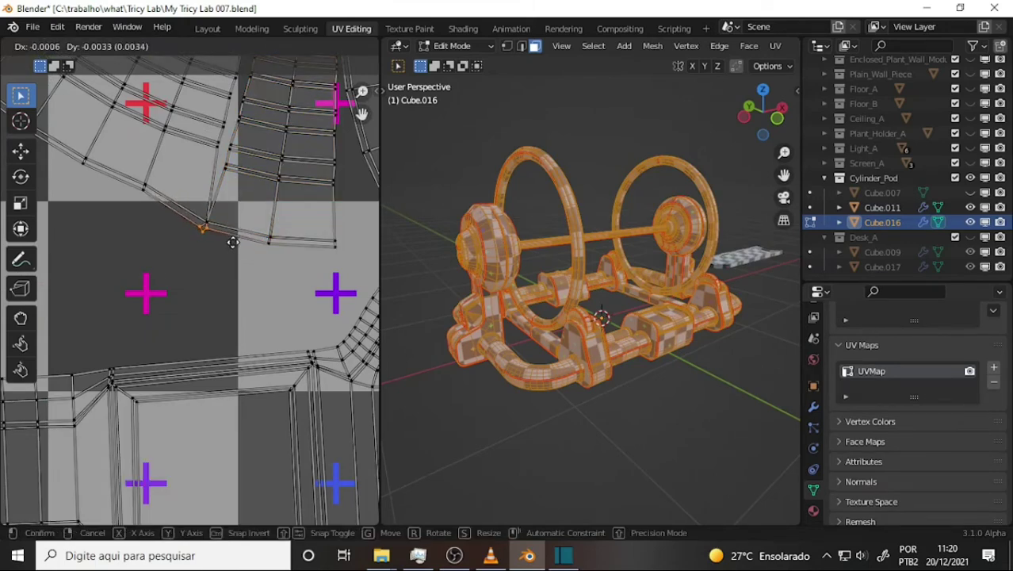
pyautogui.click(232, 242)
pyautogui.moveTo(278, 210); pyautogui.dragTo(181, 489, button='middle')
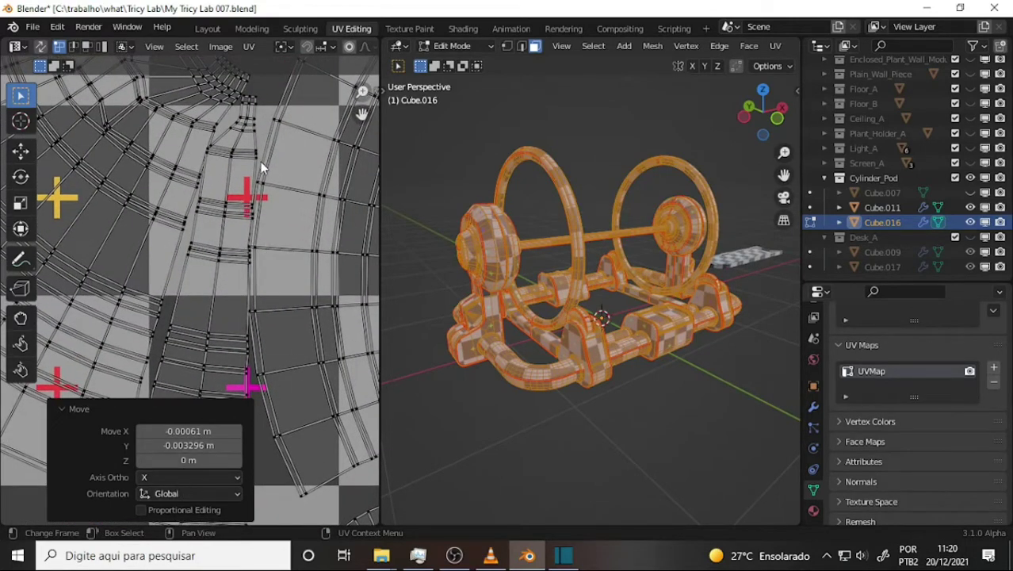
# Step: Nudge the short stray UV edges along the seam slightly to the side
pyautogui.scroll(3, 244, 198)
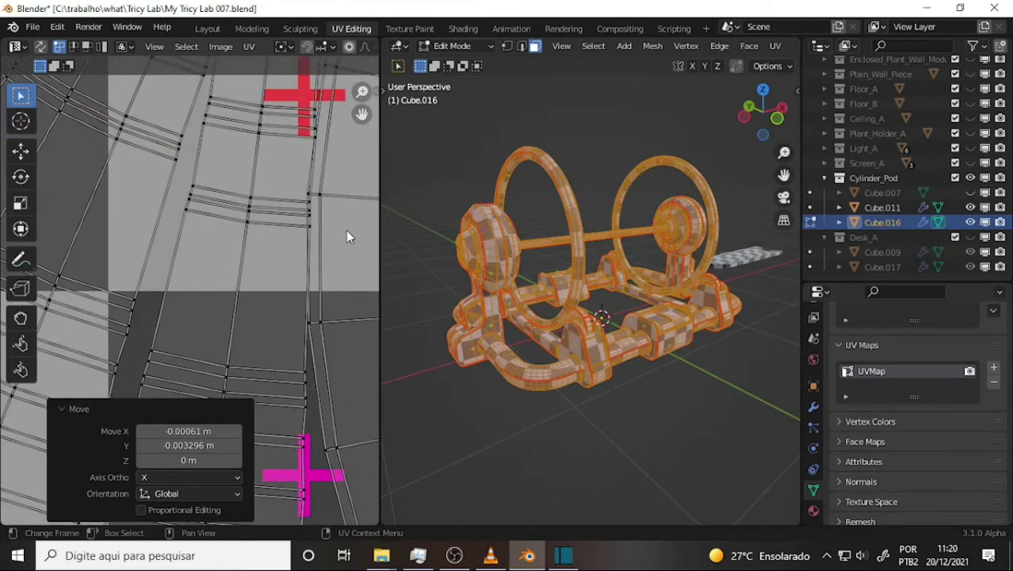
pyautogui.moveTo(350, 232)
pyautogui.mouseDown(button='middle')
pyautogui.moveTo(295, 252)
pyautogui.moveTo(288, 238)
pyautogui.mouseUp(button='middle')
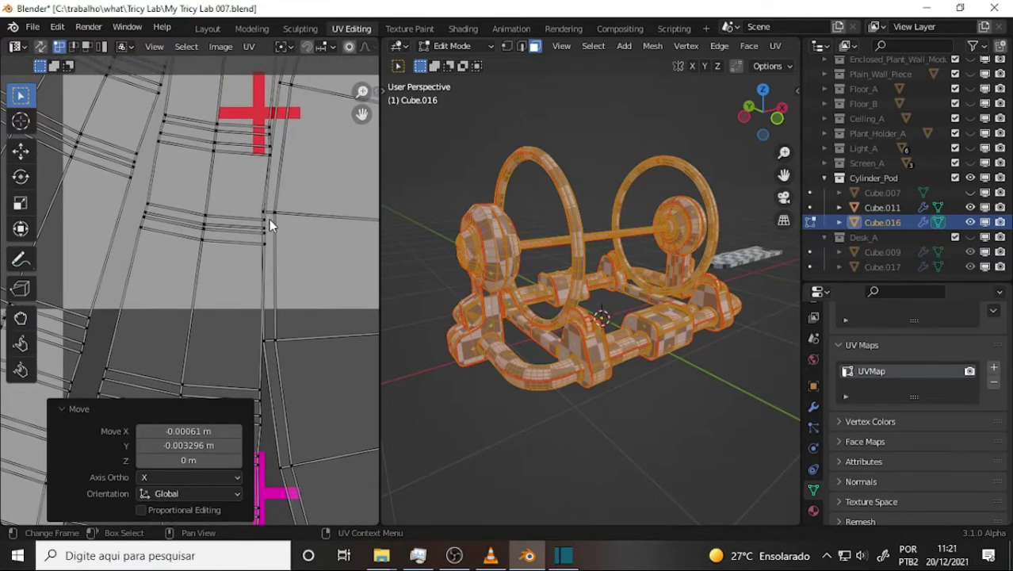
pyautogui.moveTo(268, 219); pyautogui.dragTo(256, 254)
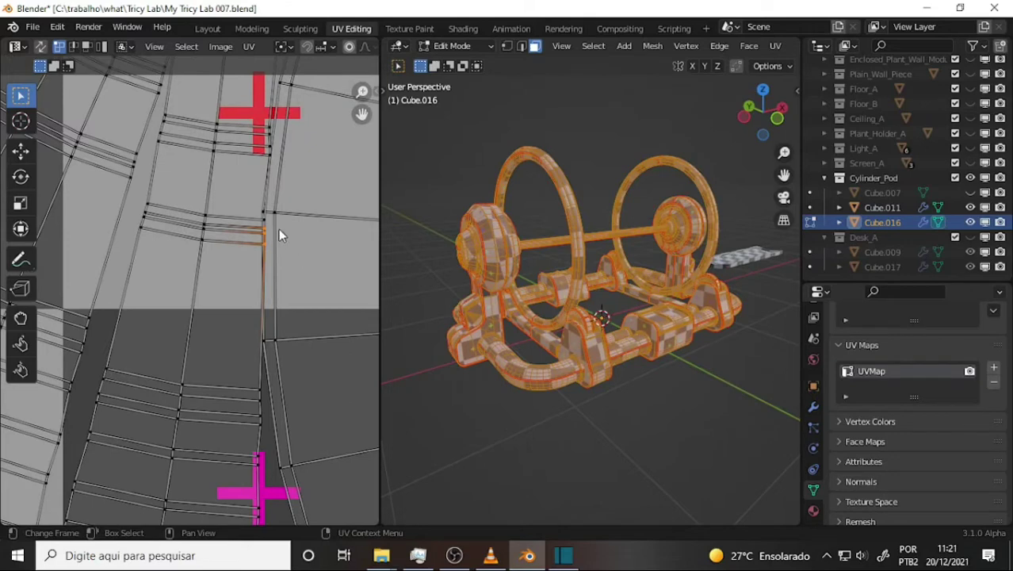
pyautogui.keyDown('alt'); pyautogui.click(261, 220); pyautogui.keyUp('alt')
pyautogui.press('g')
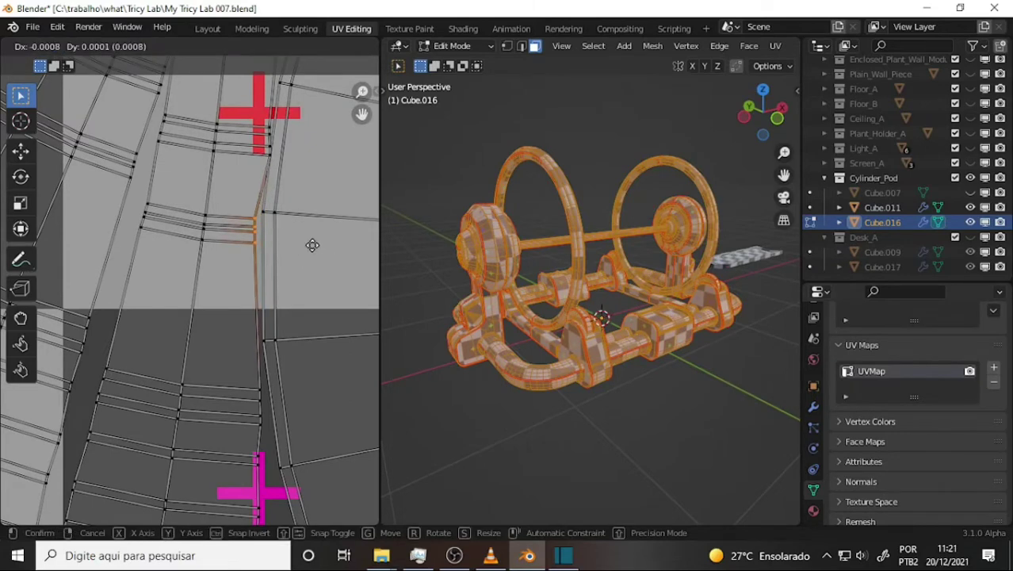
pyautogui.click(316, 241)
pyautogui.scroll(2, 314, 176)
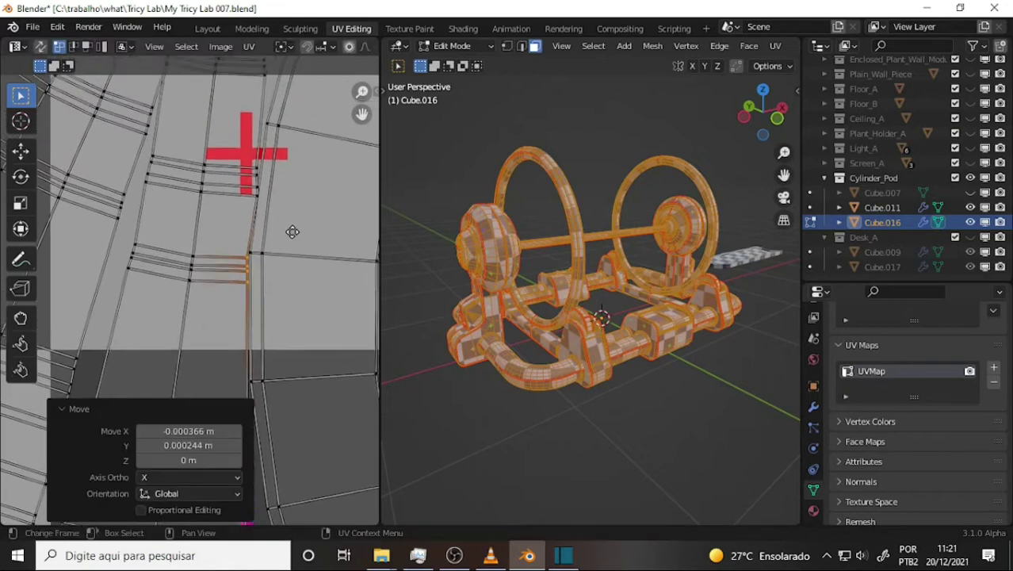
pyautogui.scroll(1, 292, 230)
pyautogui.click(266, 226)
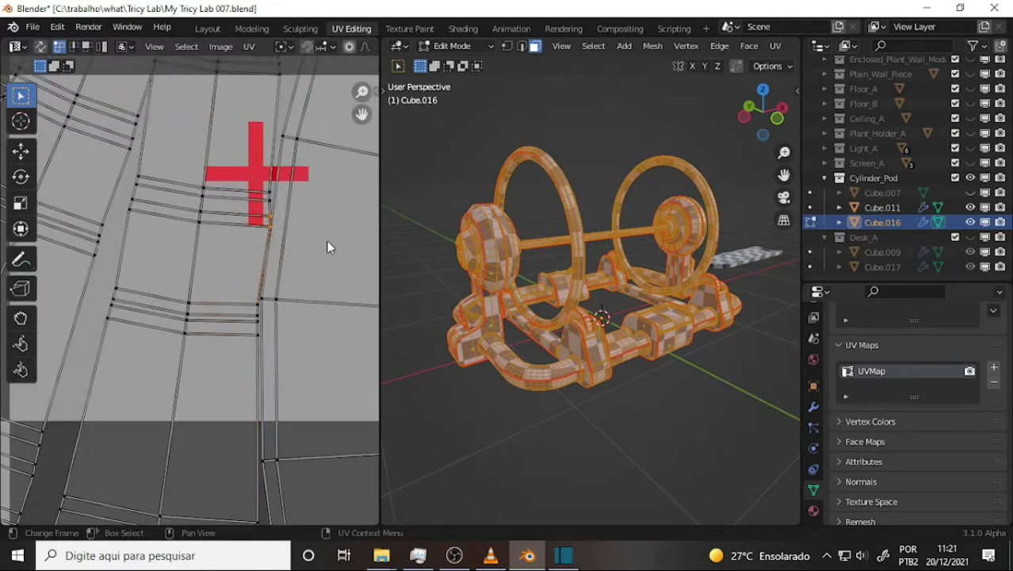
pyautogui.press('g')
pyautogui.click(319, 224)
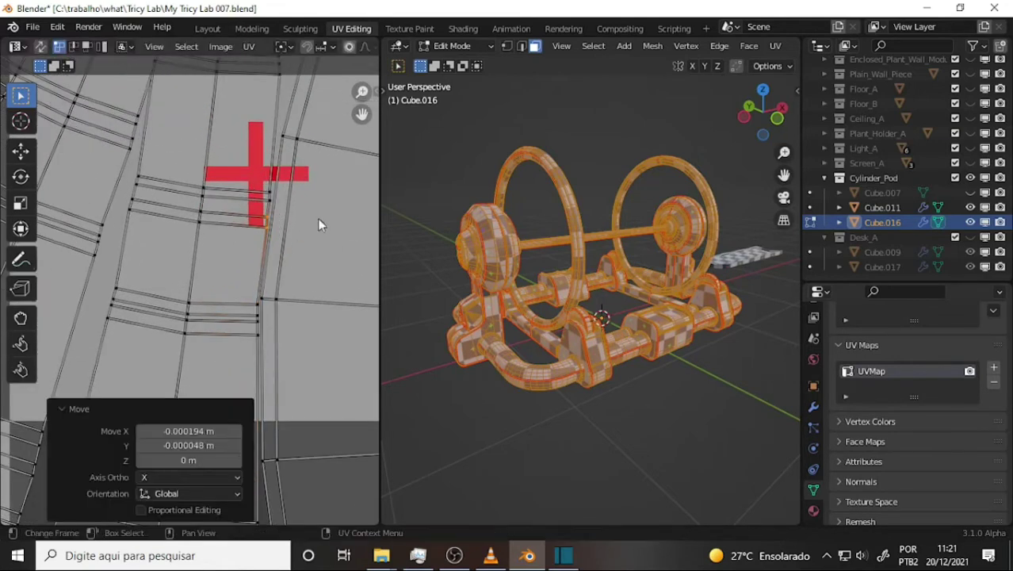
# Step: Shift a single stray UV vertex 0.000388 along the X axis
pyautogui.moveTo(297, 177); pyautogui.dragTo(276, 381, button='middle')
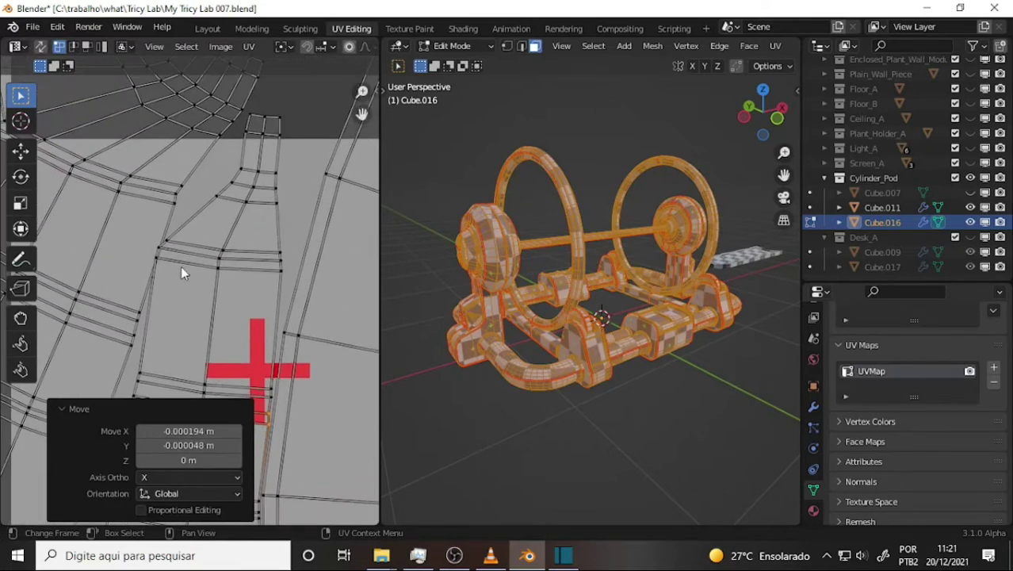
pyautogui.click(168, 267)
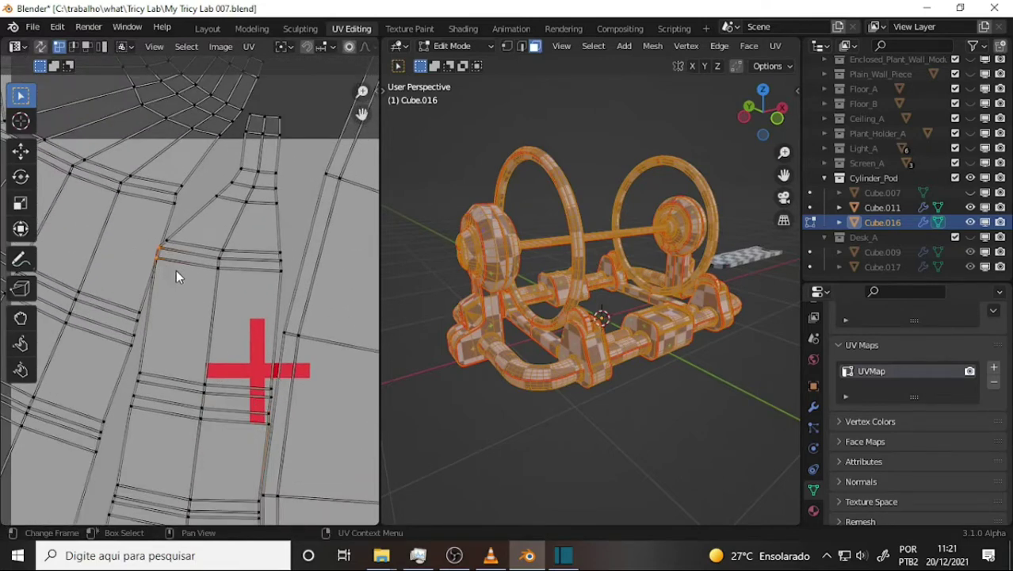
pyautogui.press('g')
pyautogui.press('x')
pyautogui.click(182, 270)
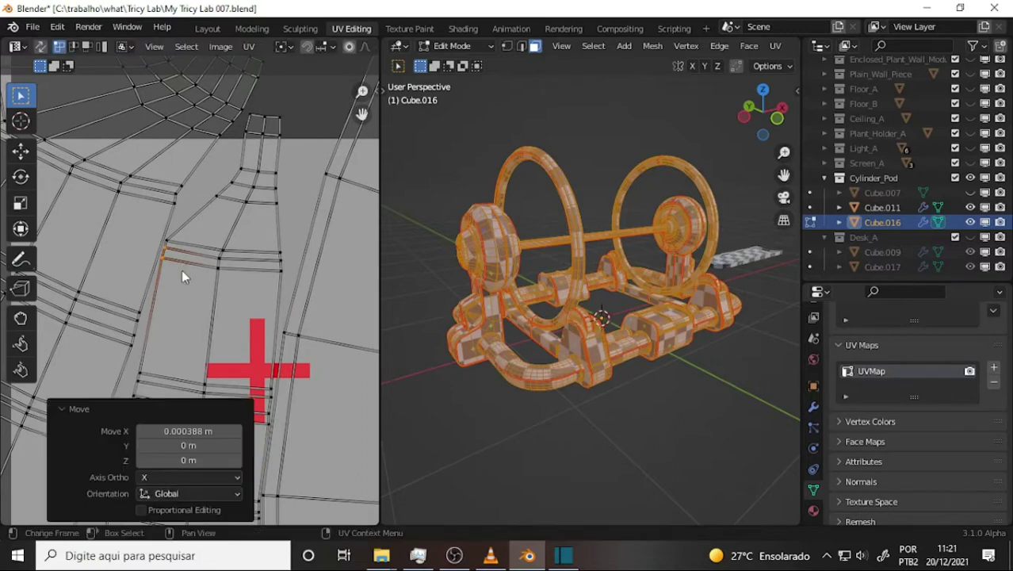
# Step: Run Select > Select Overlap to flag every overlapping UV on Cube.016
pyautogui.scroll(-2, 215, 214)
pyautogui.scroll(-2, 215, 214)
pyautogui.scroll(-2, 261, 129)
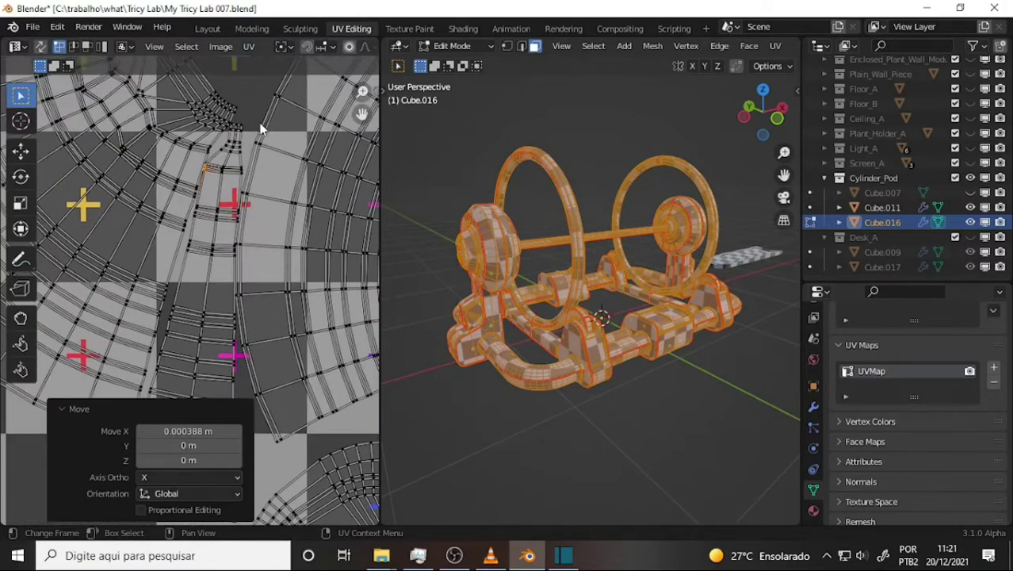
pyautogui.scroll(-2, 261, 129)
pyautogui.scroll(-1, 266, 161)
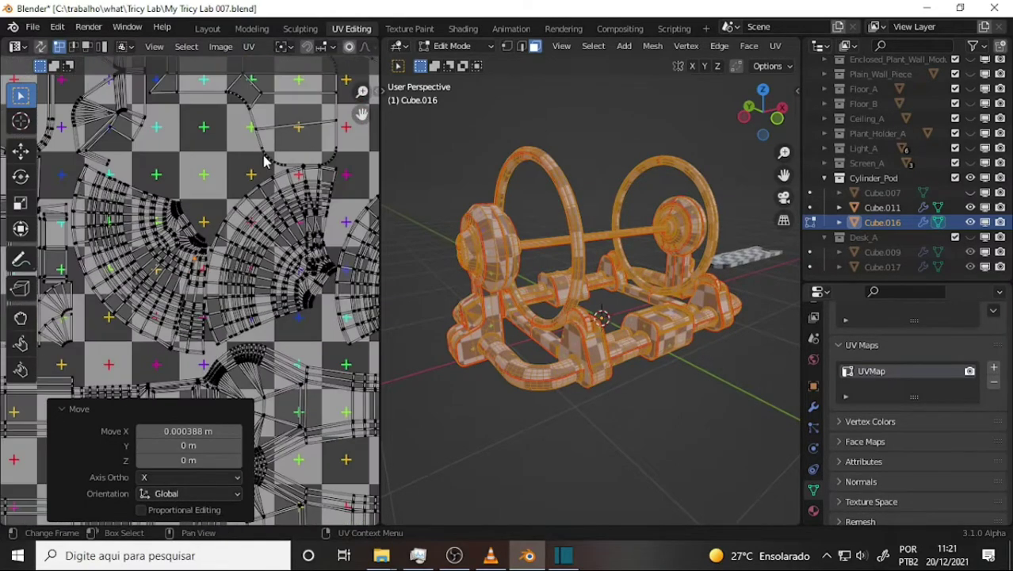
pyautogui.click(222, 47)
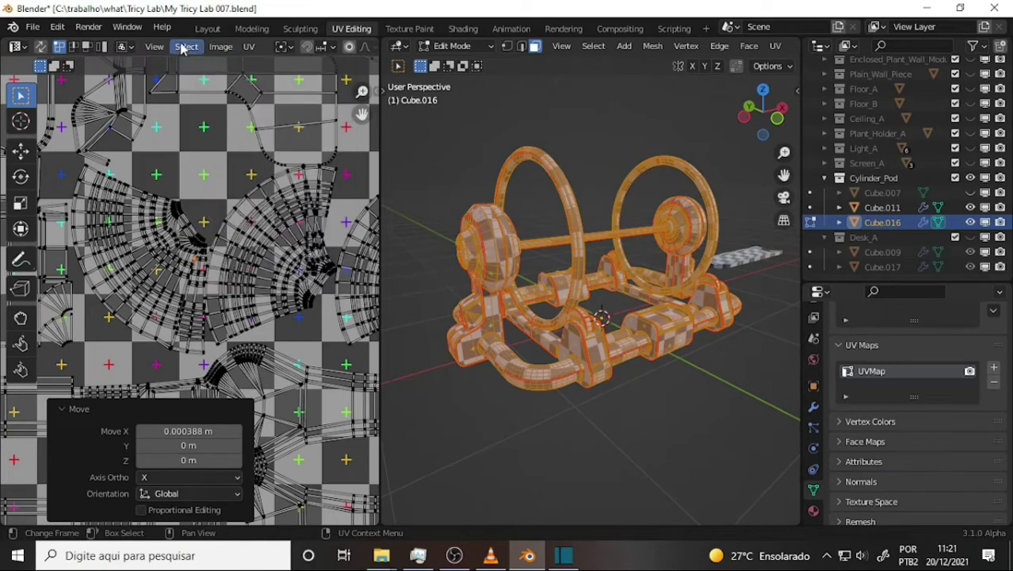
pyautogui.click(188, 46)
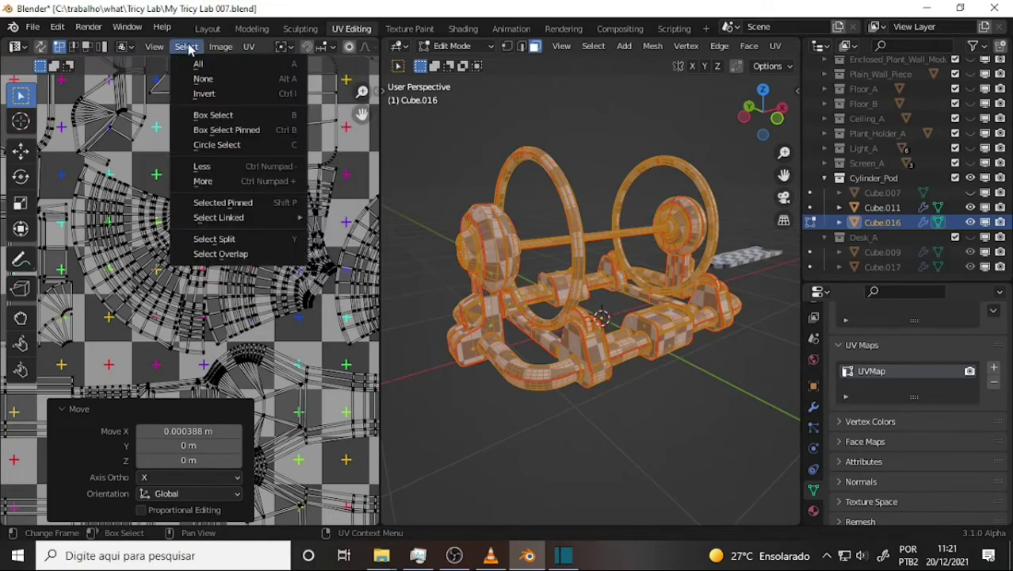
pyautogui.click(229, 255)
pyautogui.scroll(-3, 238, 224)
pyautogui.scroll(-2, 240, 223)
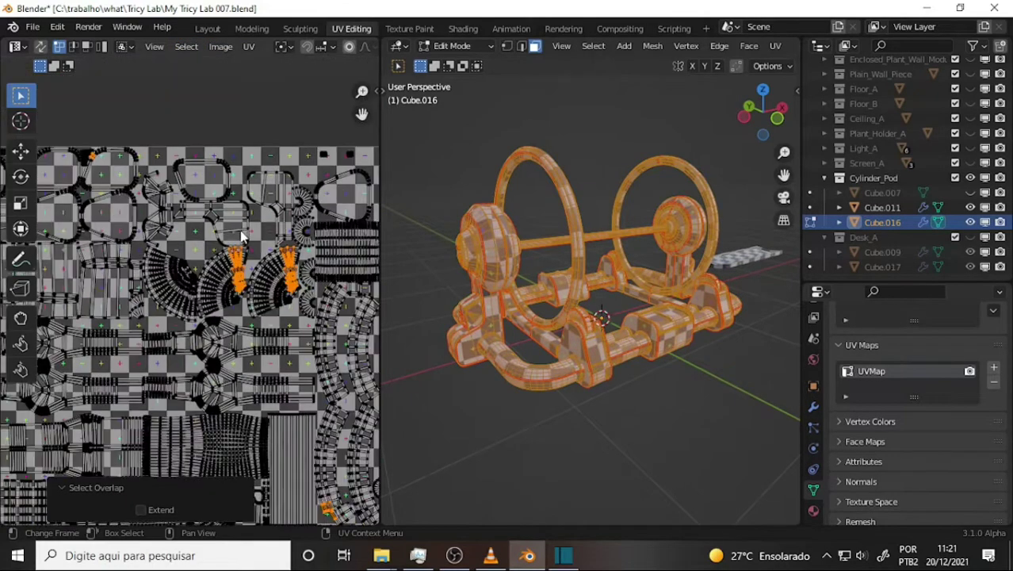
pyautogui.scroll(2, 240, 223)
pyautogui.scroll(-2, 240, 224)
pyautogui.scroll(2, 219, 232)
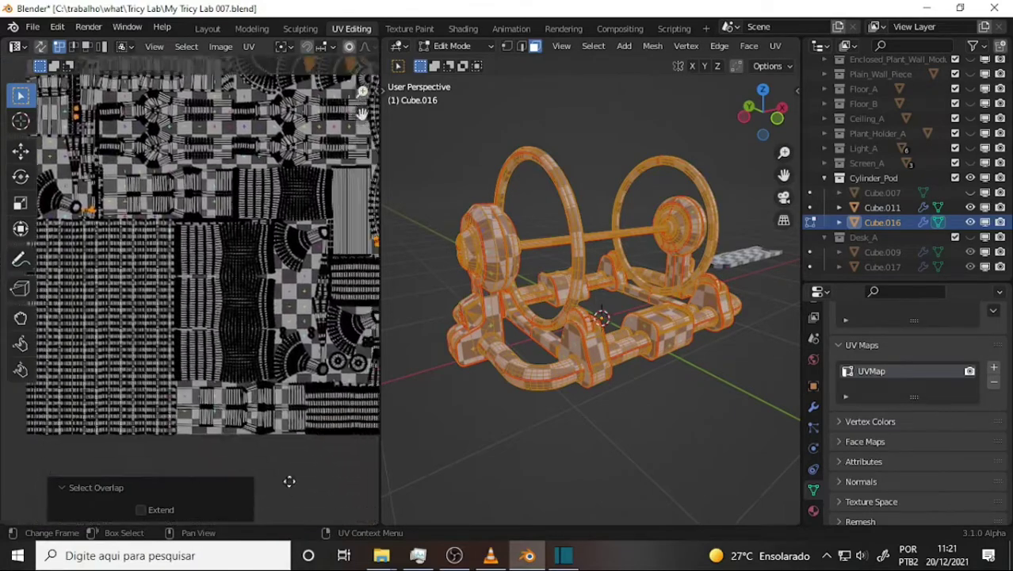
pyautogui.moveTo(351, 512)
pyautogui.mouseDown(button='middle')
pyautogui.moveTo(135, 86)
pyautogui.moveTo(277, 127)
pyautogui.moveTo(174, 248)
pyautogui.moveTo(282, 269)
pyautogui.mouseUp(button='middle')
pyautogui.scroll(2, 175, 249)
pyautogui.scroll(3, 175, 248)
pyautogui.scroll(2, 281, 270)
pyautogui.scroll(2, 293, 207)
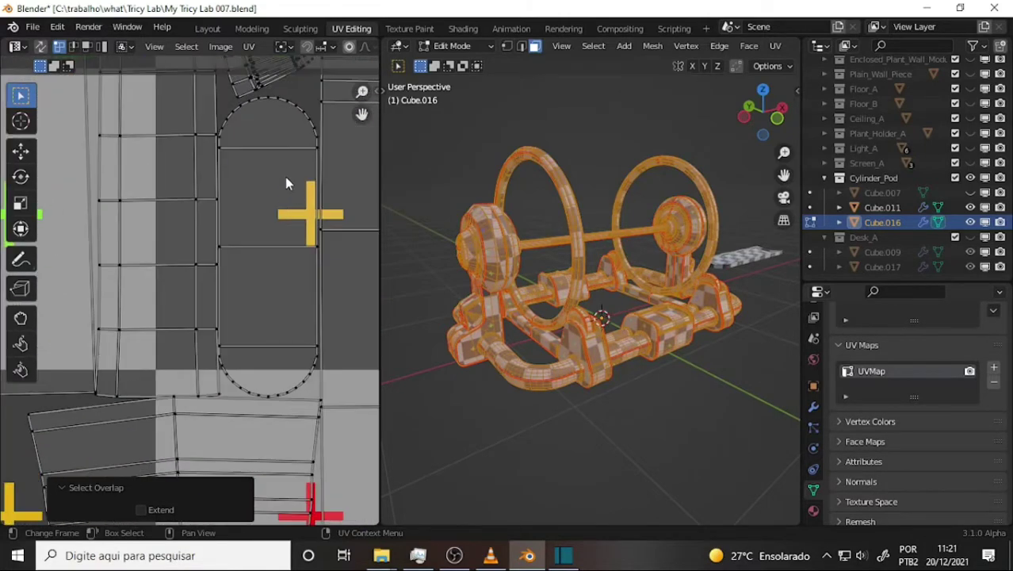
pyautogui.moveTo(287, 181)
pyautogui.mouseDown(button='middle')
pyautogui.moveTo(240, 229)
pyautogui.moveTo(244, 172)
pyautogui.moveTo(238, 279)
pyautogui.mouseUp(button='middle')
pyautogui.scroll(2, 240, 228)
pyautogui.scroll(1, 271, 194)
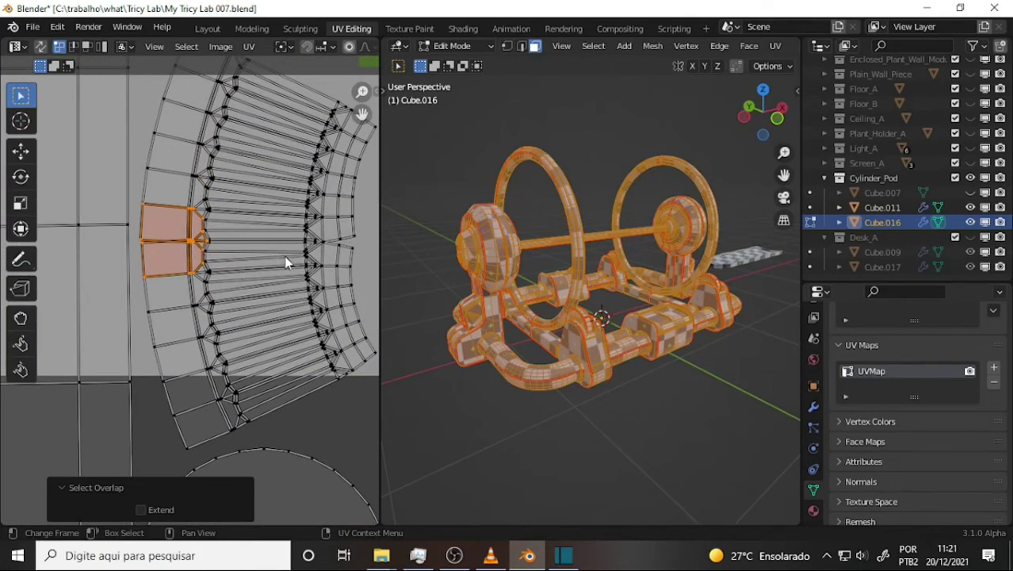
pyautogui.scroll(-2, 287, 263)
pyautogui.moveTo(287, 264)
pyautogui.mouseDown(button='middle')
pyautogui.moveTo(221, 412)
pyautogui.moveTo(132, 349)
pyautogui.mouseUp(button='middle')
pyautogui.scroll(-3, 212, 266)
pyautogui.scroll(-3, 212, 267)
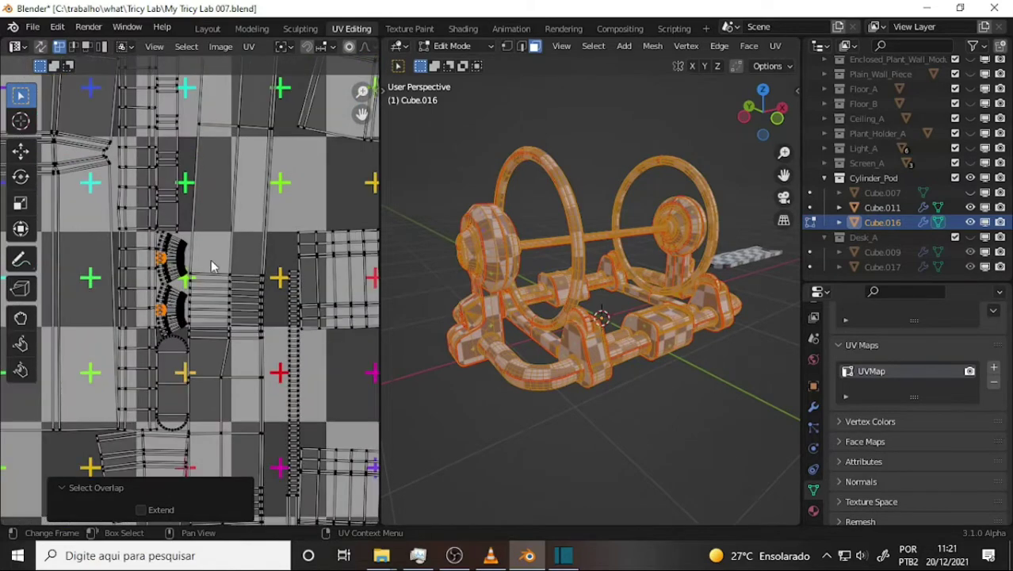
pyautogui.scroll(-2, 212, 267)
pyautogui.scroll(-2, 230, 260)
pyautogui.scroll(-2, 305, 249)
pyautogui.moveTo(311, 291); pyautogui.dragTo(299, 249, button='middle')
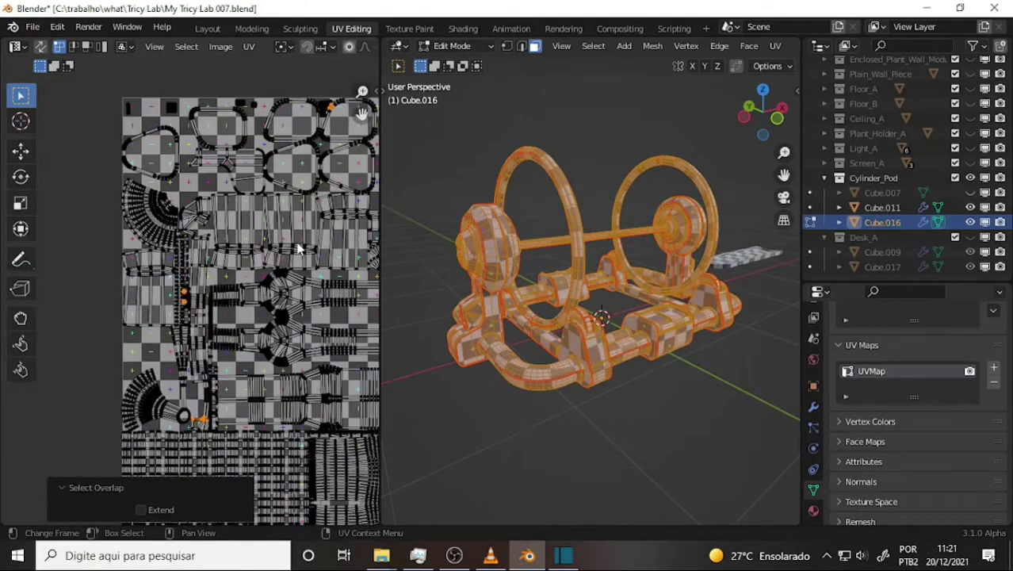
pyautogui.scroll(2, 299, 249)
pyautogui.scroll(2, 308, 249)
pyautogui.scroll(1, 106, 195)
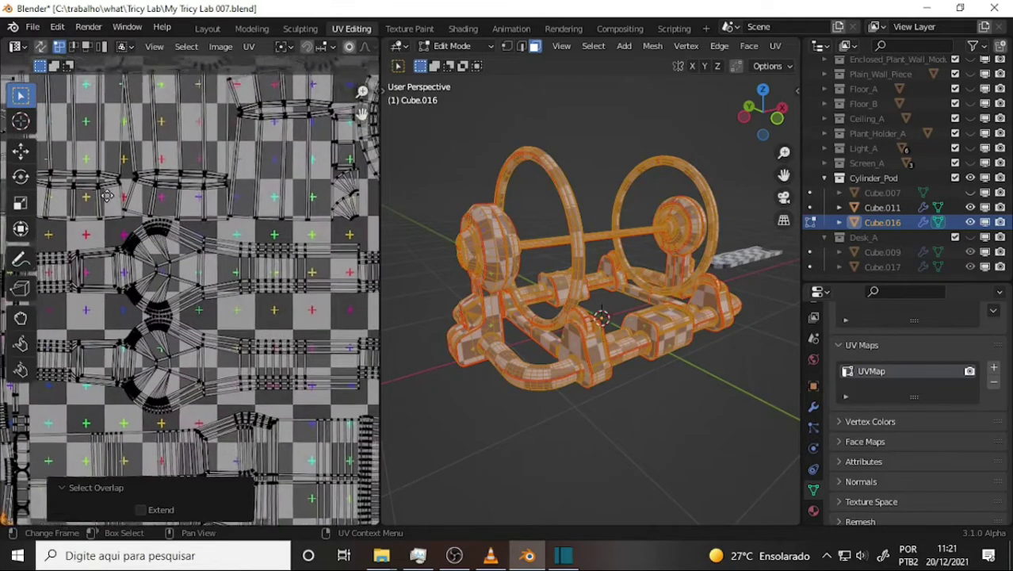
pyautogui.scroll(-2, 106, 195)
pyautogui.scroll(-1, 115, 207)
pyautogui.scroll(-1, 115, 208)
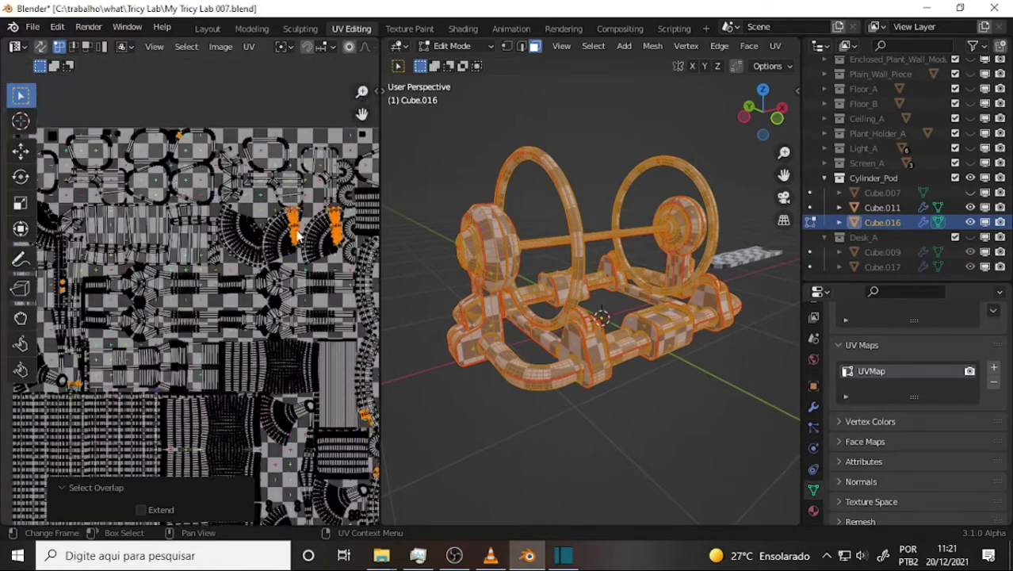
pyautogui.moveTo(297, 234); pyautogui.dragTo(274, 246, button='middle')
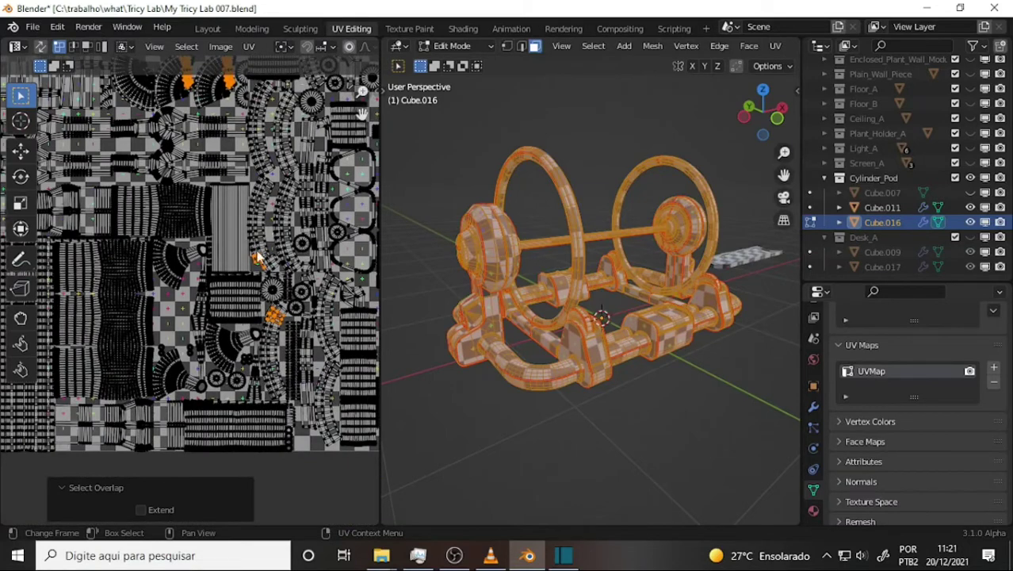
pyautogui.scroll(3, 284, 251)
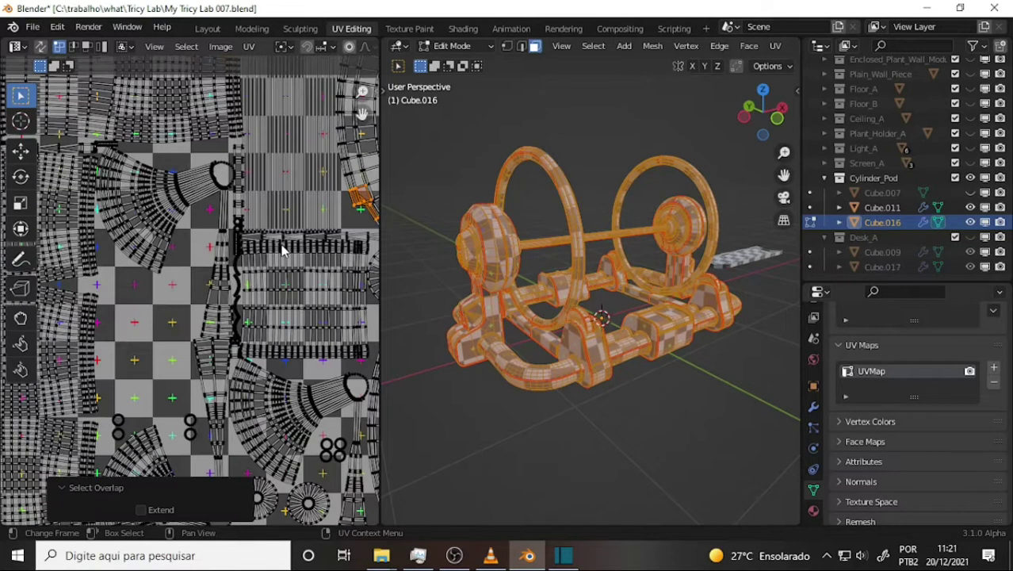
pyautogui.scroll(1, 278, 226)
pyautogui.moveTo(305, 230); pyautogui.dragTo(111, 297, button='middle')
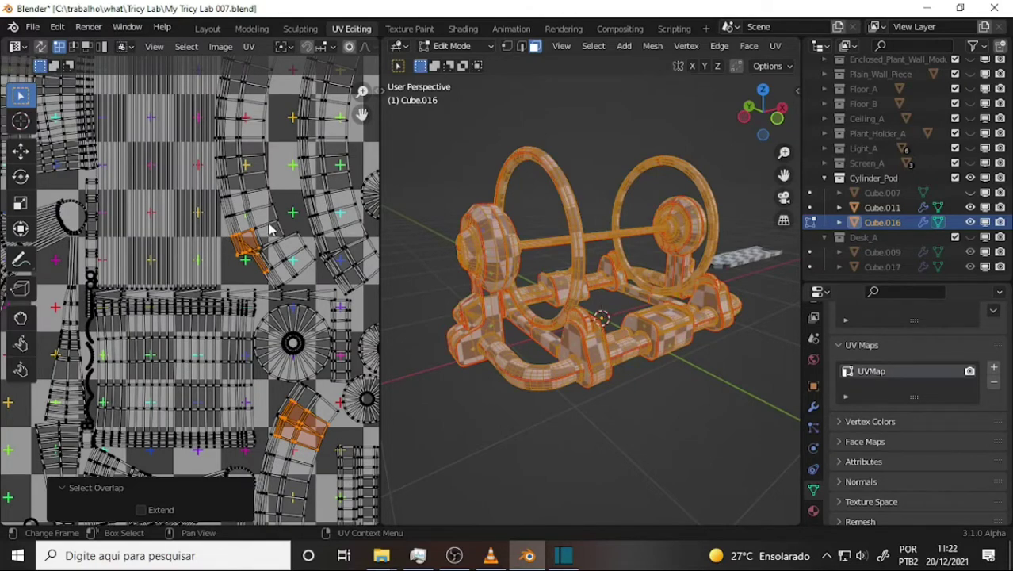
# Step: Zoom and pan the UV Editor to the overlapping faces on the curved tube strip
pyautogui.scroll(1, 269, 230)
pyautogui.scroll(1, 281, 227)
pyautogui.moveTo(305, 222); pyautogui.dragTo(228, 176, button='middle')
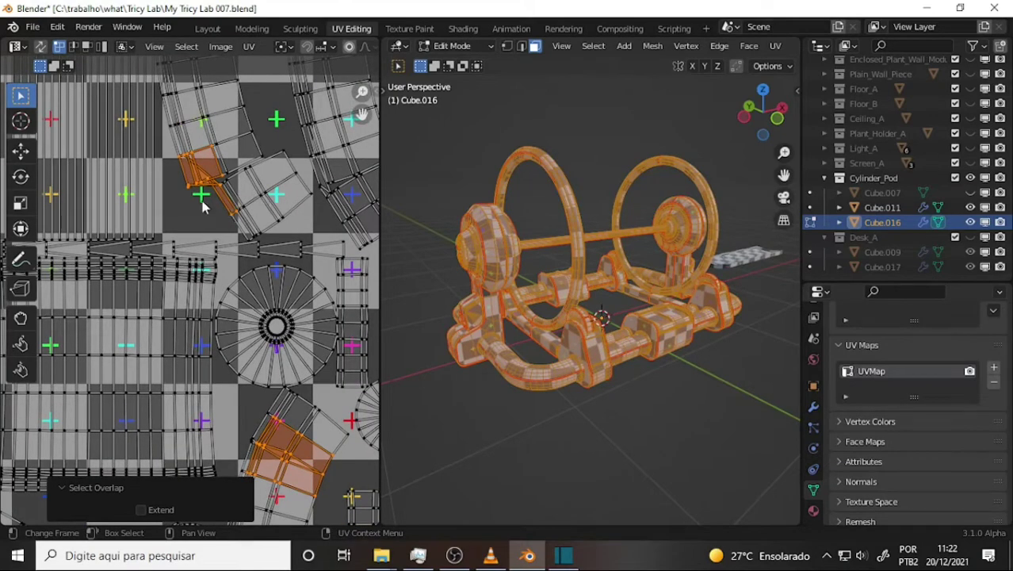
pyautogui.scroll(-2, 238, 254)
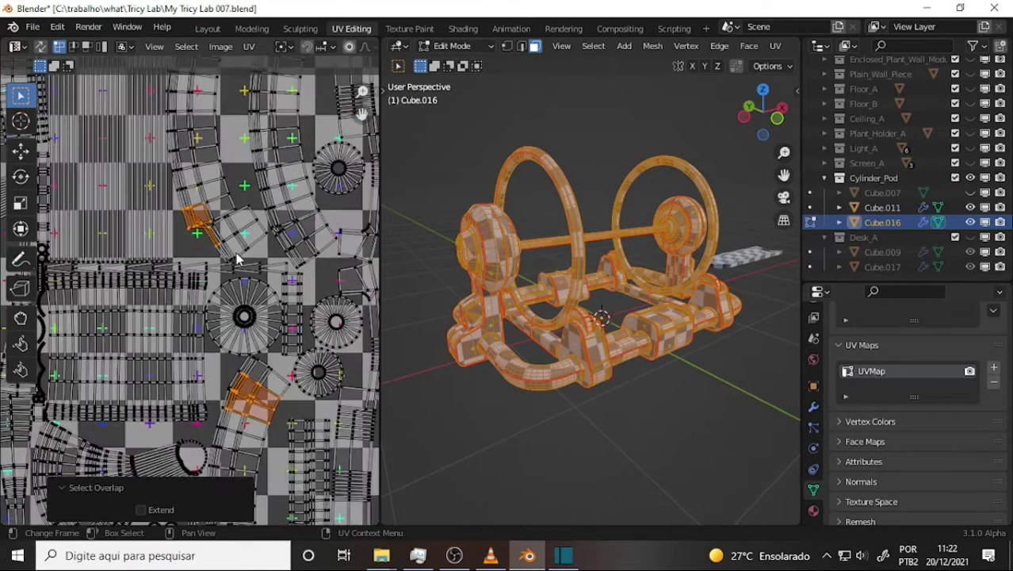
pyautogui.scroll(1, 202, 276)
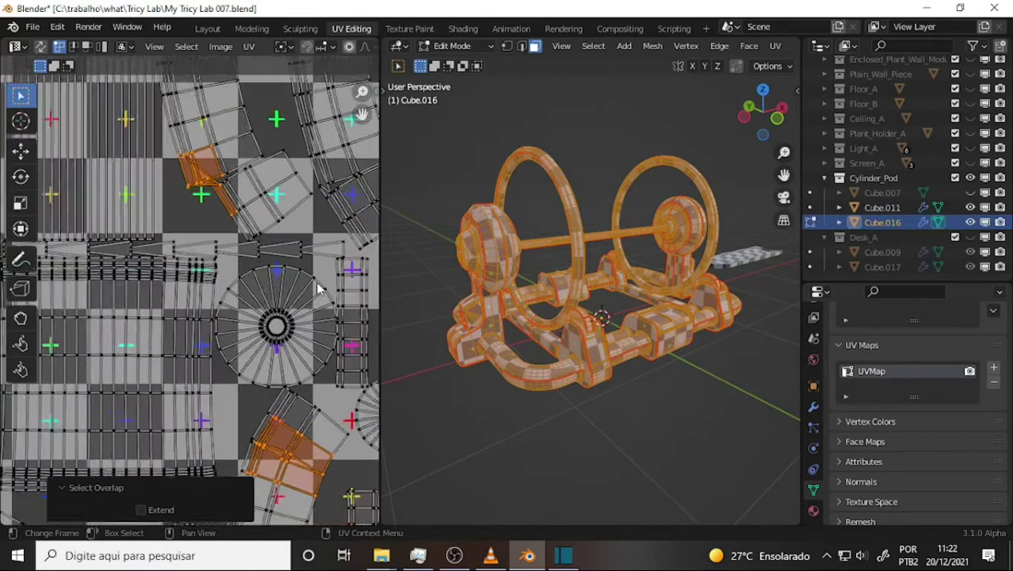
pyautogui.scroll(1, 202, 277)
pyautogui.scroll(1, 202, 281)
pyautogui.moveTo(203, 283); pyautogui.dragTo(220, 499, button='middle')
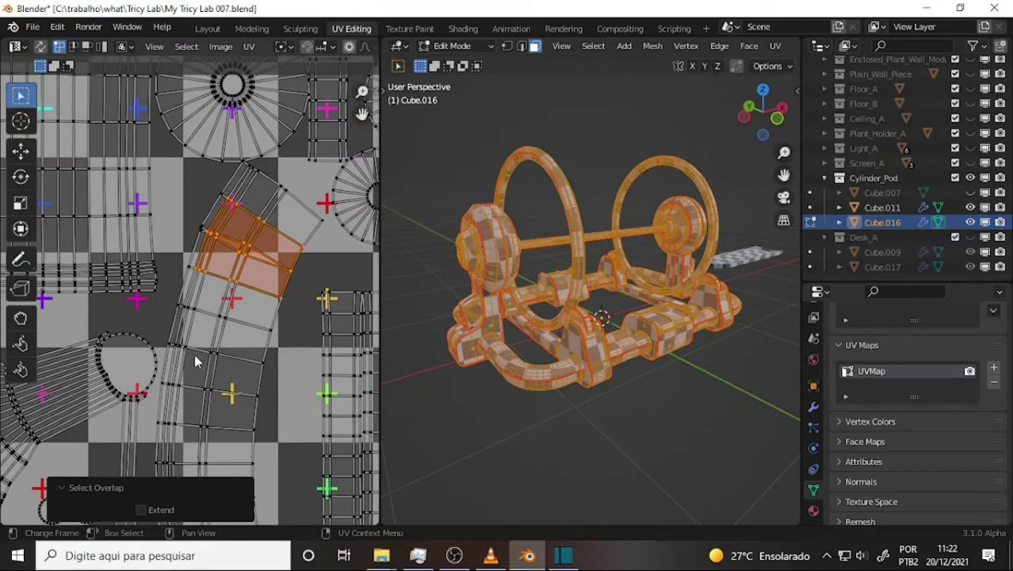
# Step: Merge the first stray UV vertex at center, then align the selection vertically
pyautogui.click(253, 251)
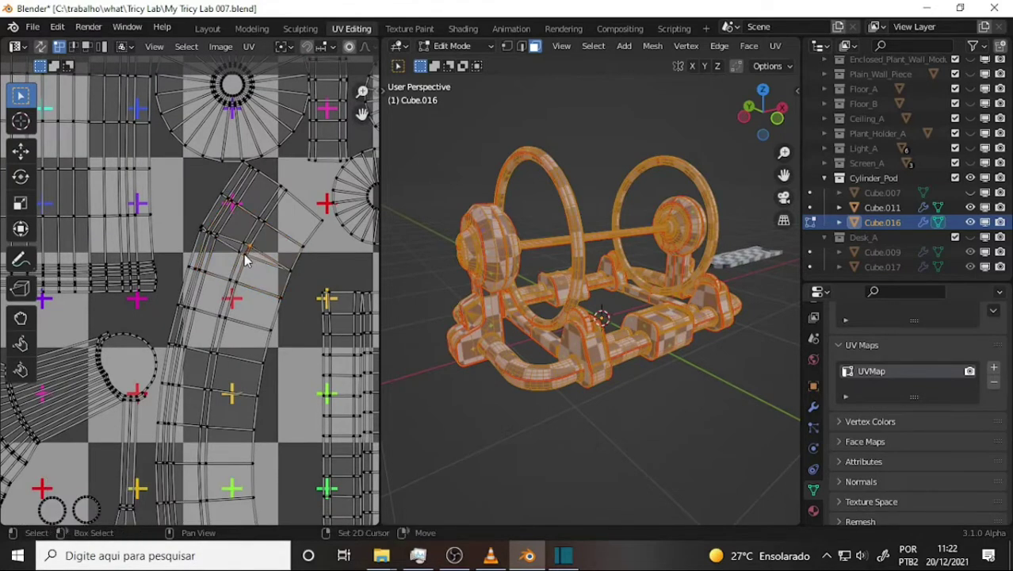
pyautogui.rightClick(332, 264)
pyautogui.moveTo(257, 284)
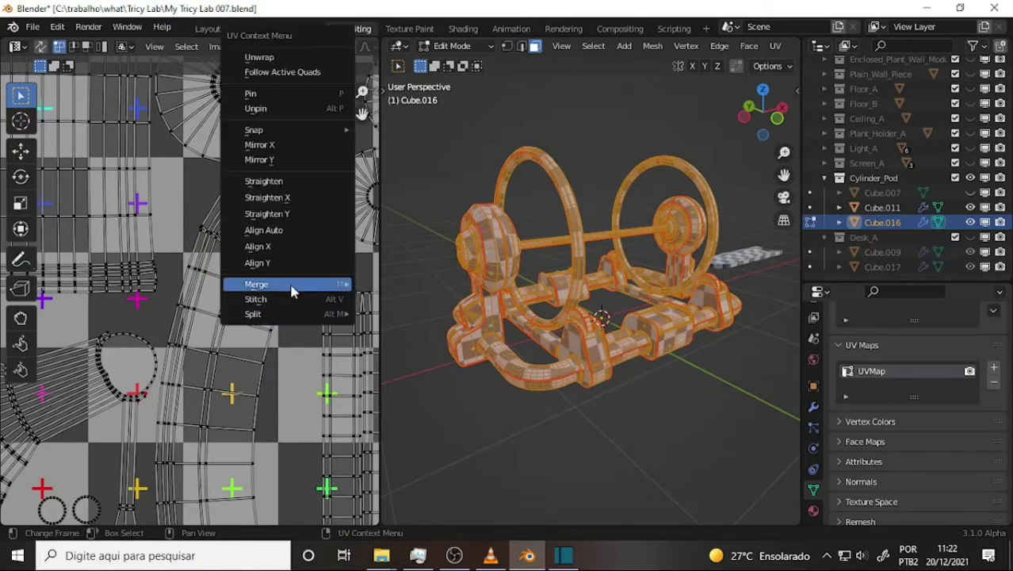
pyautogui.click(421, 283)
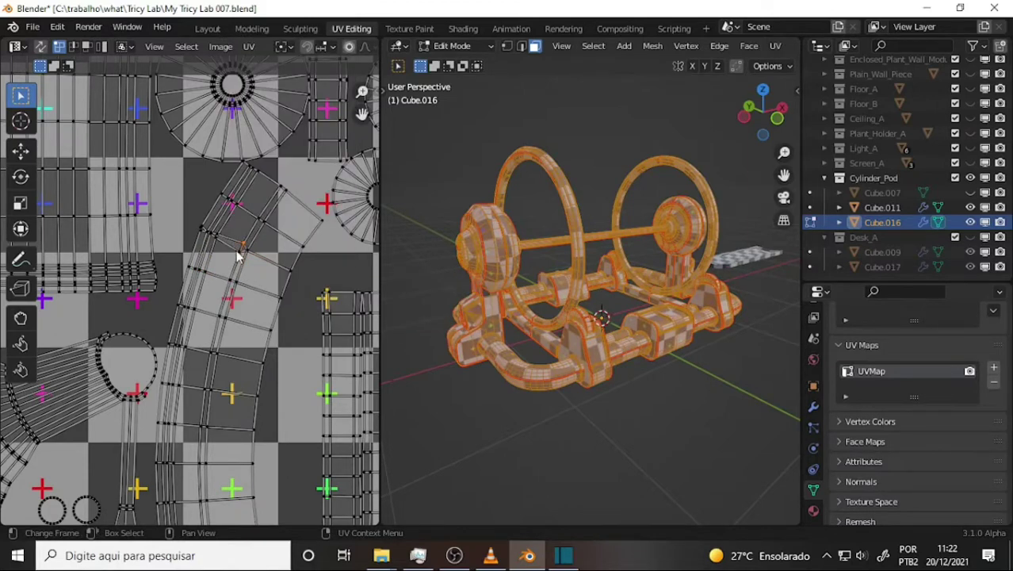
pyautogui.rightClick(344, 274)
pyautogui.moveTo(269, 283)
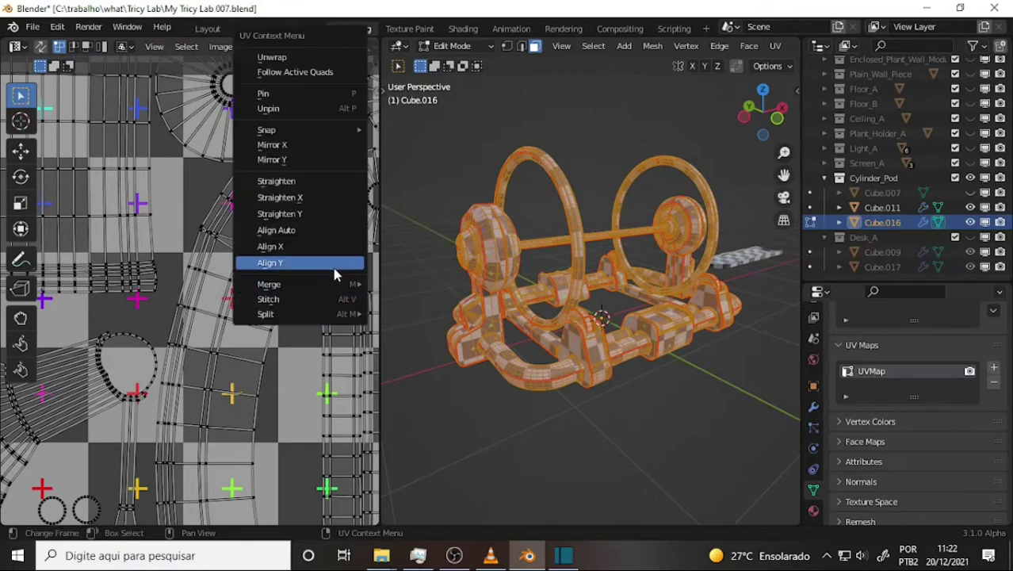
pyautogui.click(435, 286)
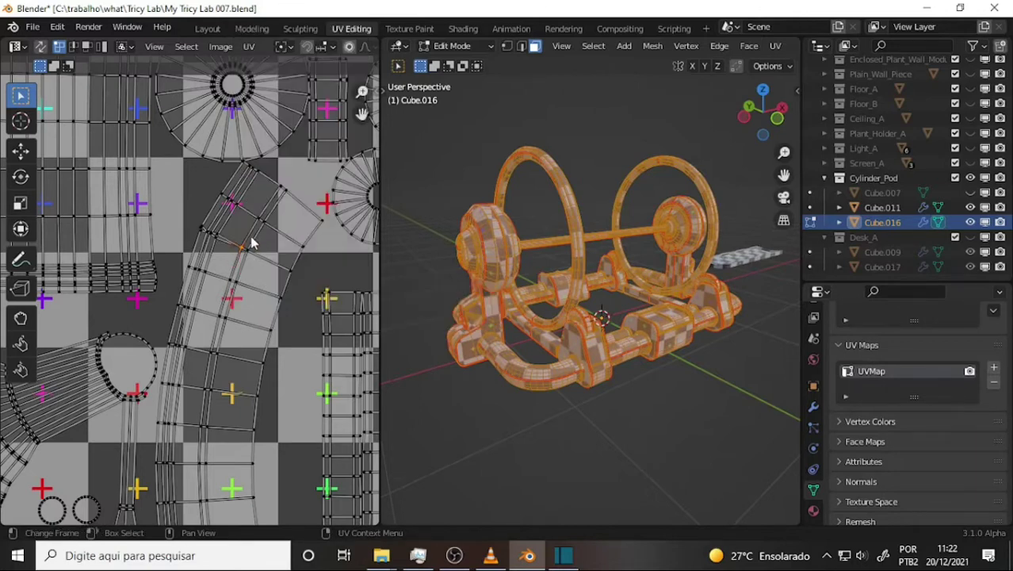
# Step: Merge the next two clusters of stray UV vertices at their center
pyautogui.scroll(1, 222, 231)
pyautogui.scroll(2, 219, 227)
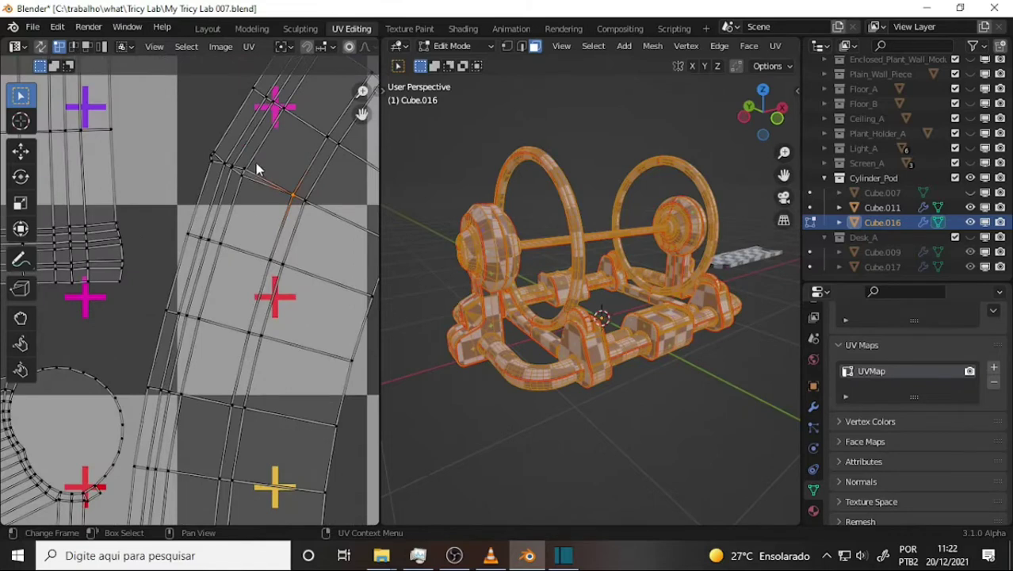
pyautogui.moveTo(252, 164); pyautogui.dragTo(241, 181)
pyautogui.rightClick(261, 199)
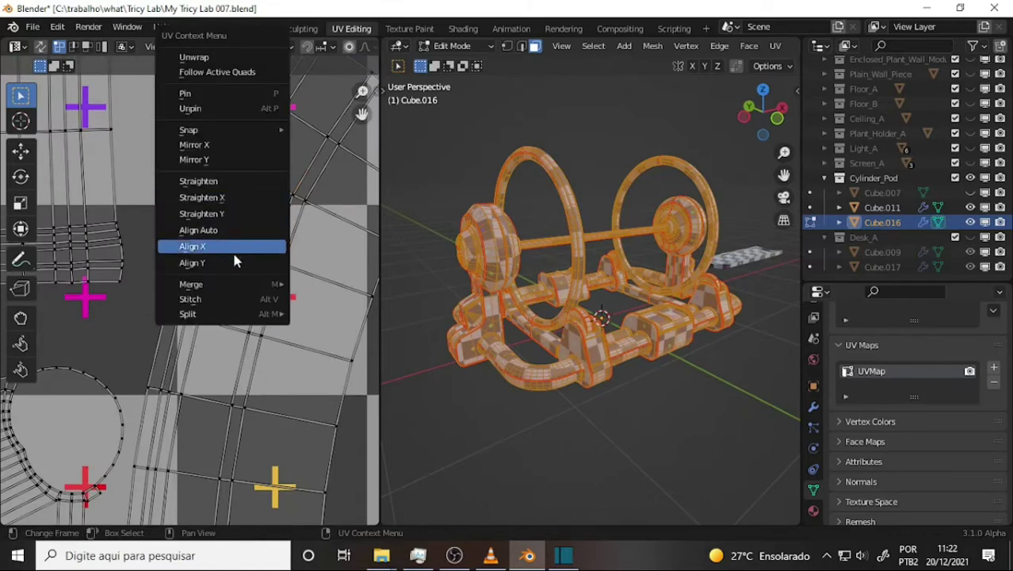
pyautogui.click(346, 286)
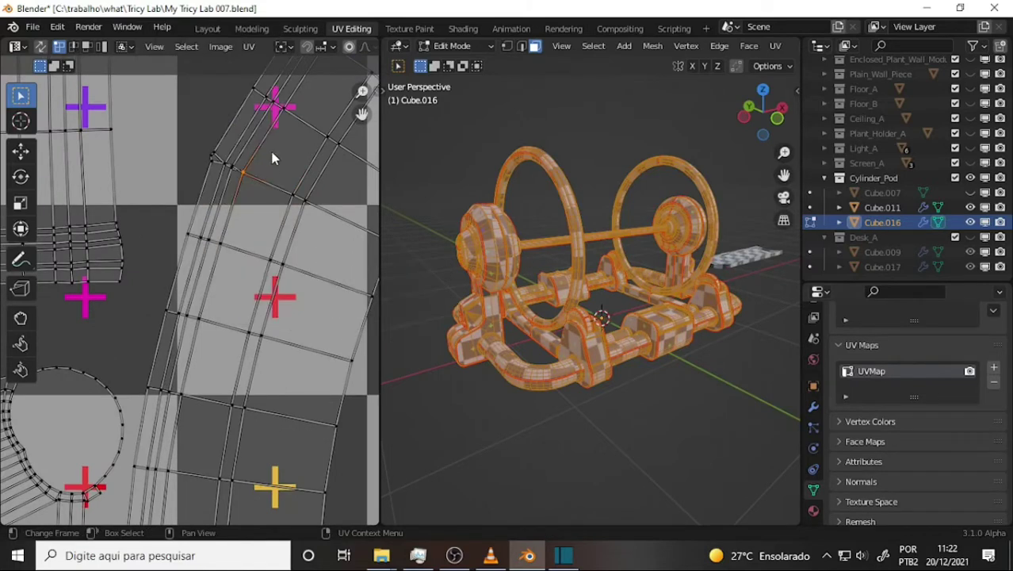
pyautogui.moveTo(229, 163); pyautogui.dragTo(243, 182)
pyautogui.rightClick(235, 172)
pyautogui.moveTo(238, 283)
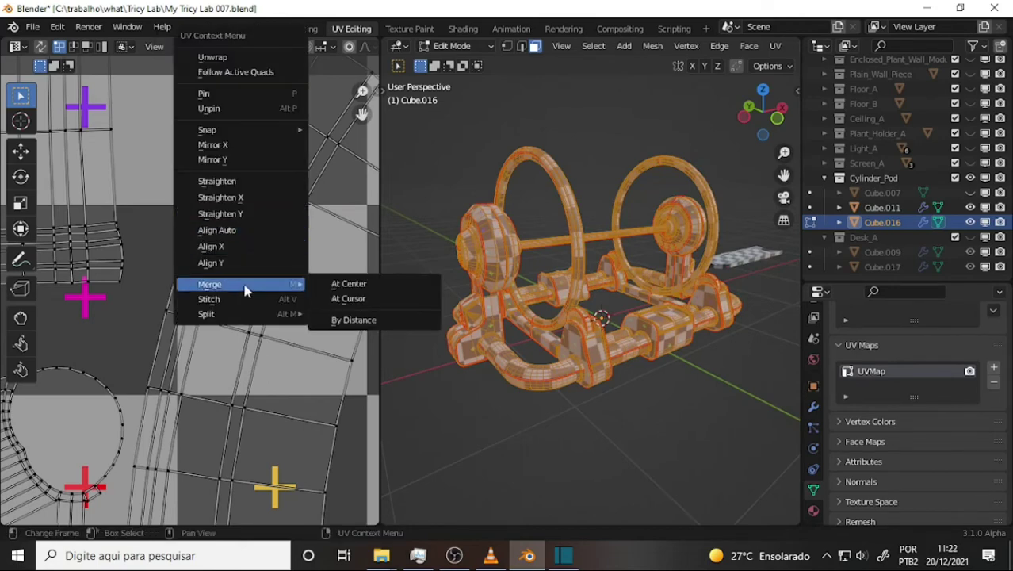
pyautogui.click(349, 284)
# Step: Merge the last stray vertices together and zoom out to the whole UV layout
pyautogui.moveTo(218, 159)
pyautogui.mouseDown()
pyautogui.moveTo(225, 170)
pyautogui.moveTo(223, 161)
pyautogui.mouseUp()
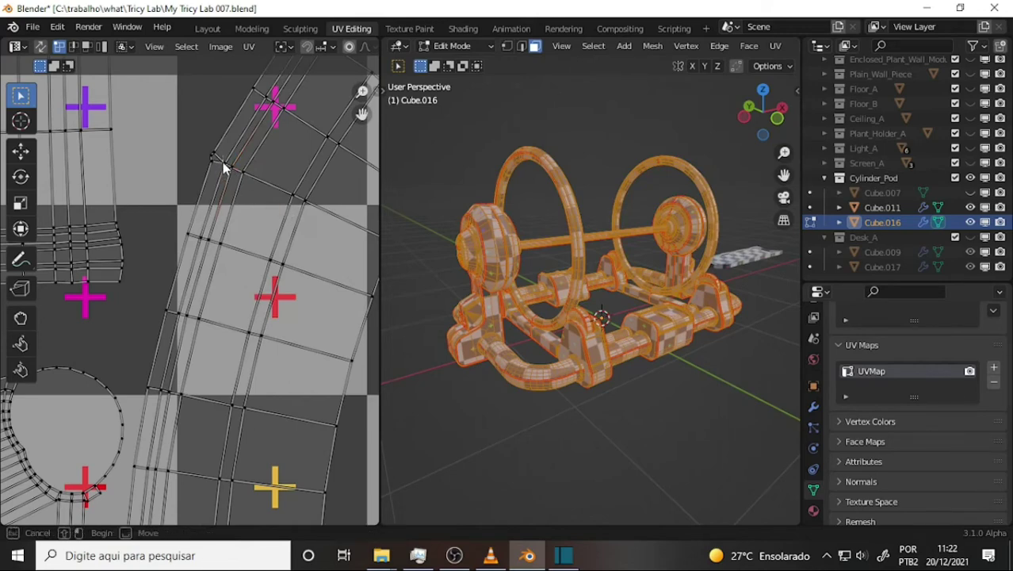
pyautogui.rightClick(290, 221)
pyautogui.click(358, 287)
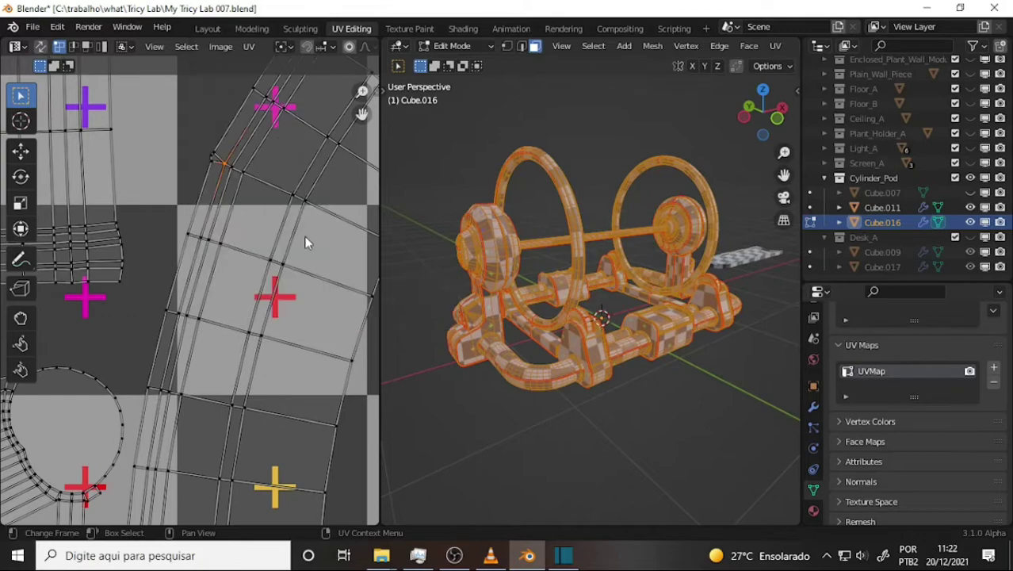
pyautogui.scroll(-2, 312, 238)
pyautogui.scroll(-3, 310, 242)
pyautogui.scroll(3, 305, 238)
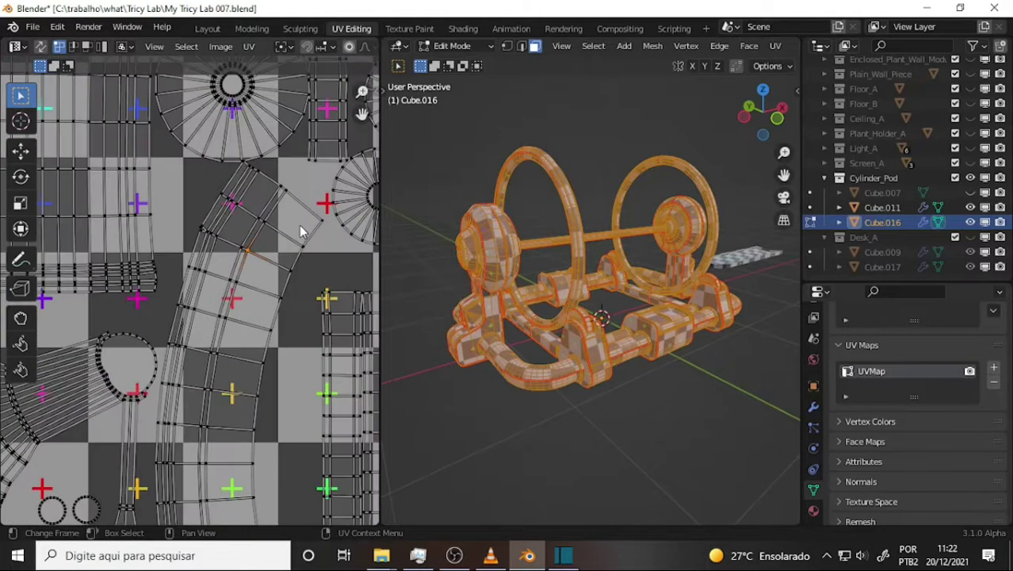
pyautogui.scroll(1, 294, 240)
pyautogui.scroll(-2, 287, 242)
pyautogui.scroll(-2, 290, 255)
pyautogui.scroll(-2, 288, 261)
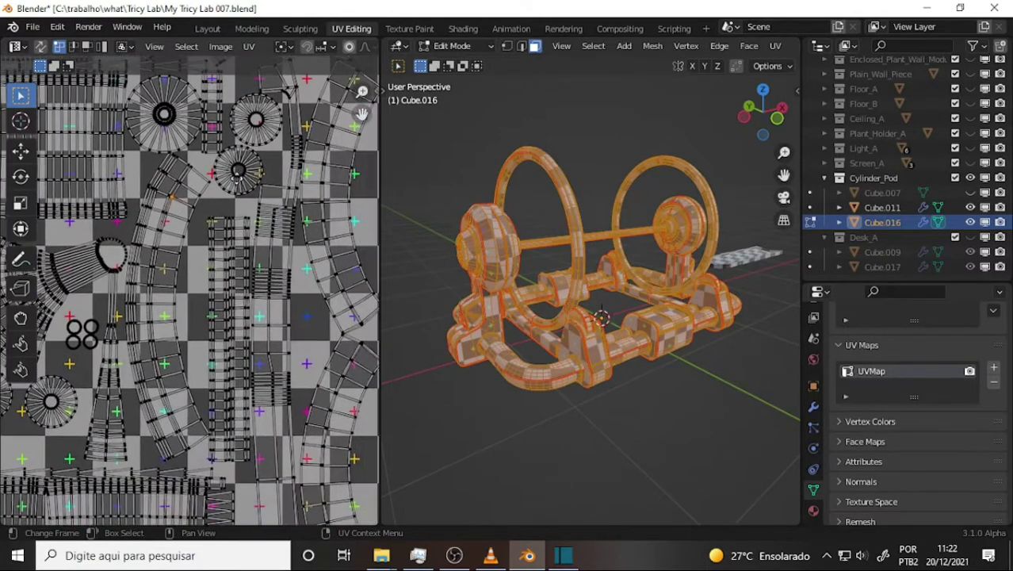
pyautogui.scroll(-2, 253, 230)
# Step: Undo the last two edits and center the full UV layout in view
pyautogui.hotkey('ctrl', 'z')
pyautogui.hotkey('ctrl', 'z')
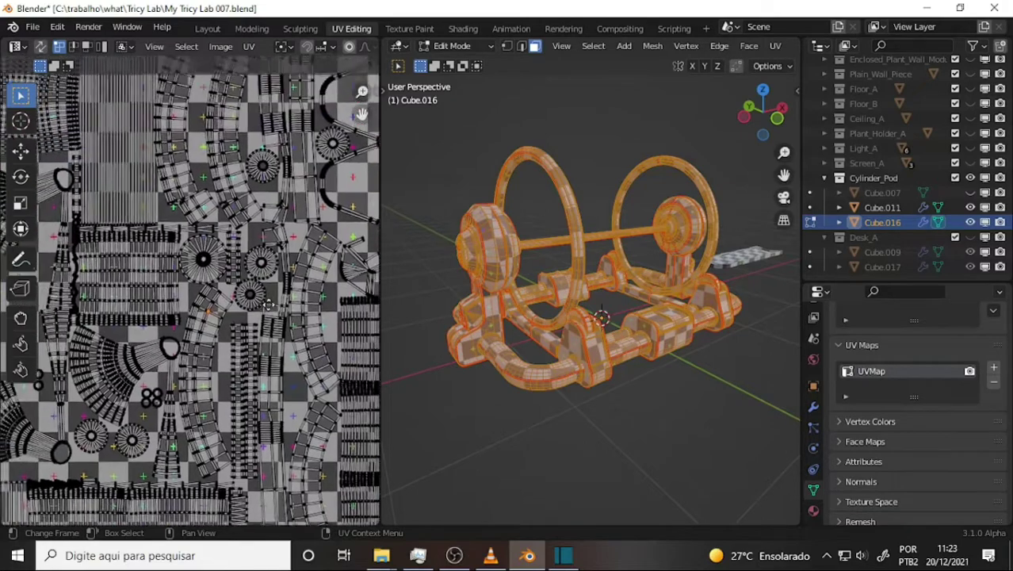
pyautogui.hotkey('ctrl', 'z')
pyautogui.hotkey('ctrl', 'z')
pyautogui.scroll(-1, 237, 231)
pyautogui.moveTo(262, 262); pyautogui.dragTo(331, 257, button='middle')
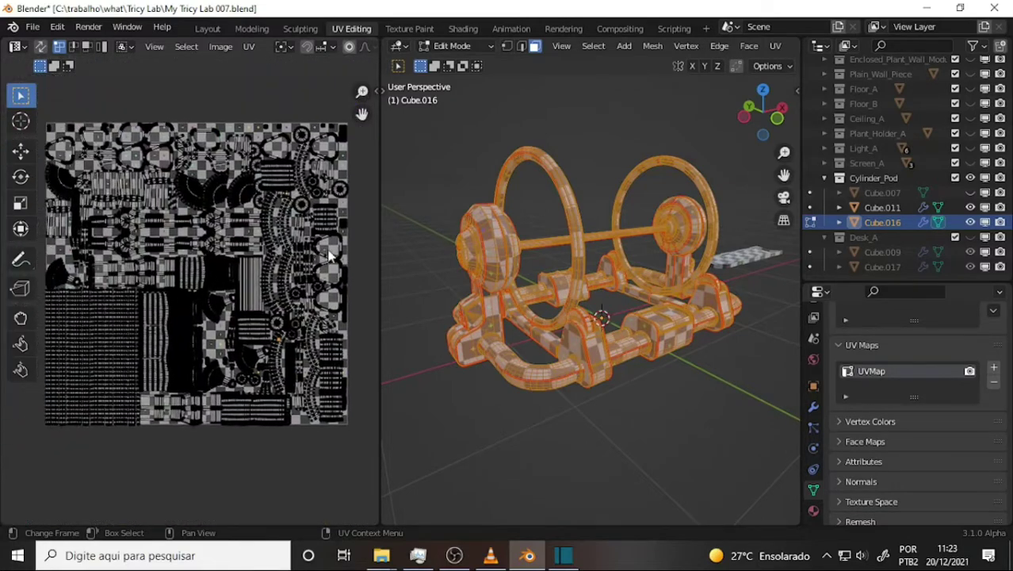
# Step: Run Select > Select Overlap to highlight the few UV faces still overlapping
pyautogui.click(189, 47)
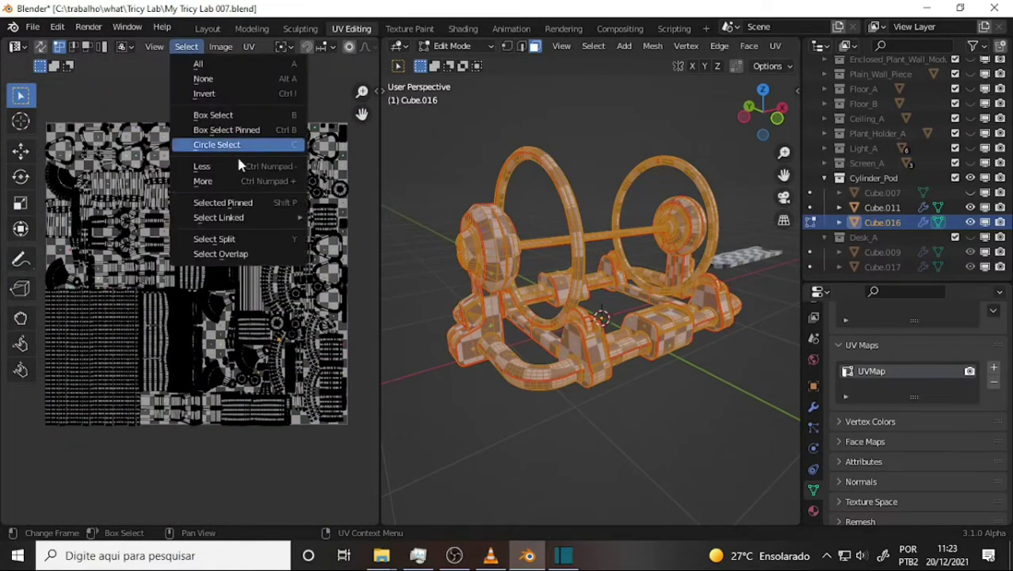
pyautogui.click(238, 254)
pyautogui.scroll(3, 272, 269)
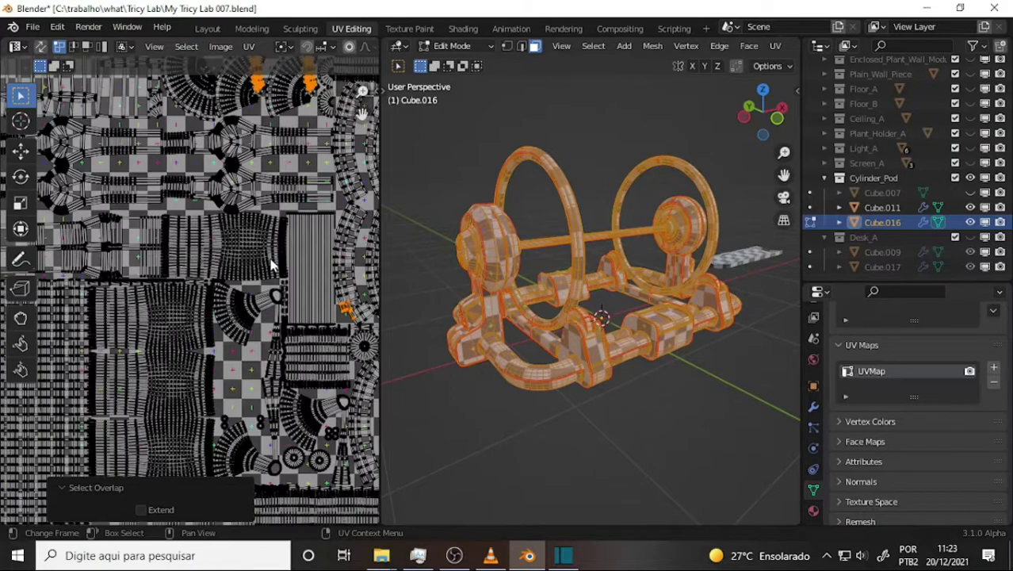
pyautogui.scroll(2, 266, 253)
pyautogui.scroll(-2, 262, 244)
pyautogui.scroll(-2, 263, 251)
pyautogui.scroll(-3, 263, 250)
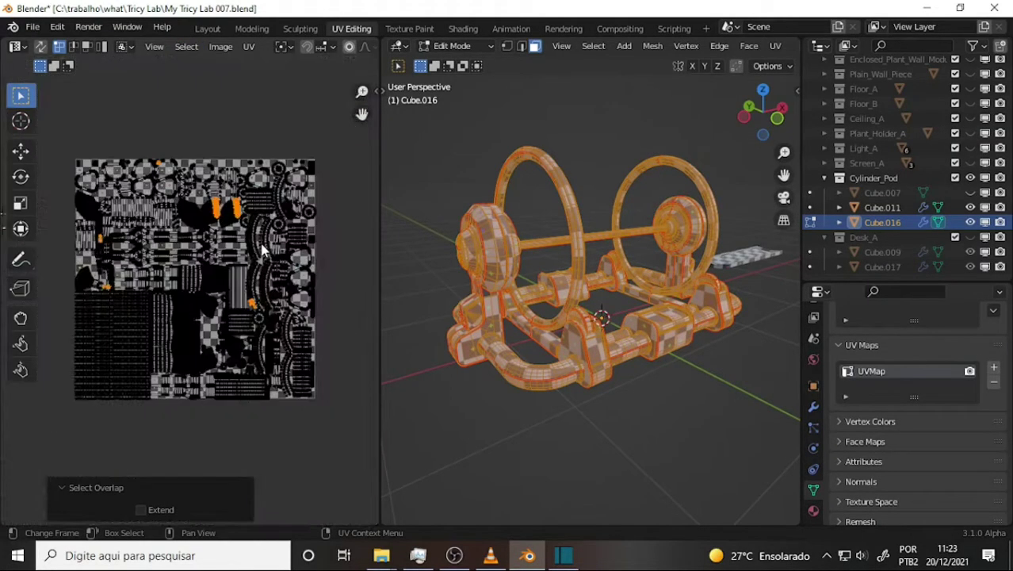
pyautogui.scroll(3, 260, 246)
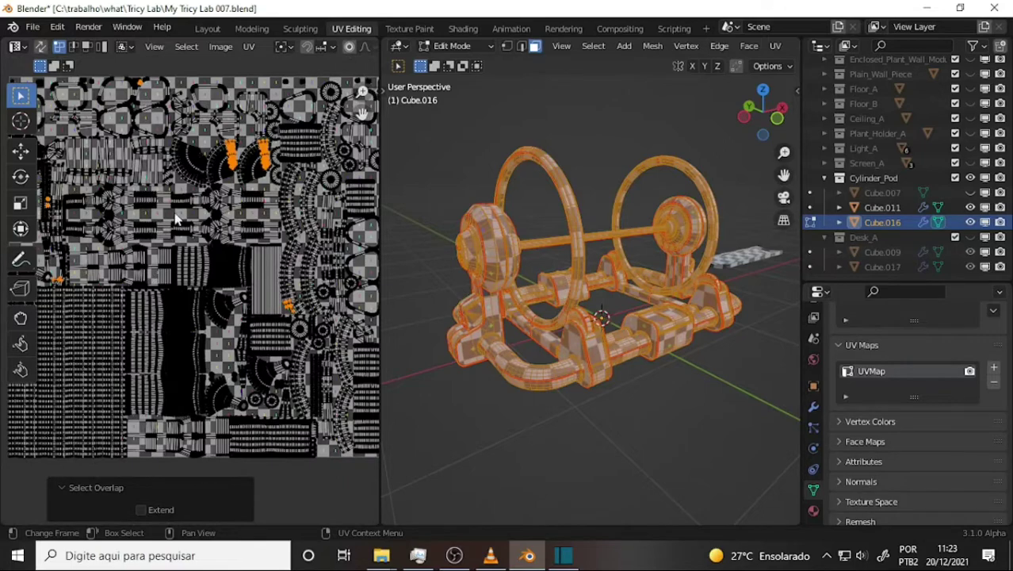
pyautogui.scroll(-3, 179, 222)
pyautogui.scroll(1, 181, 226)
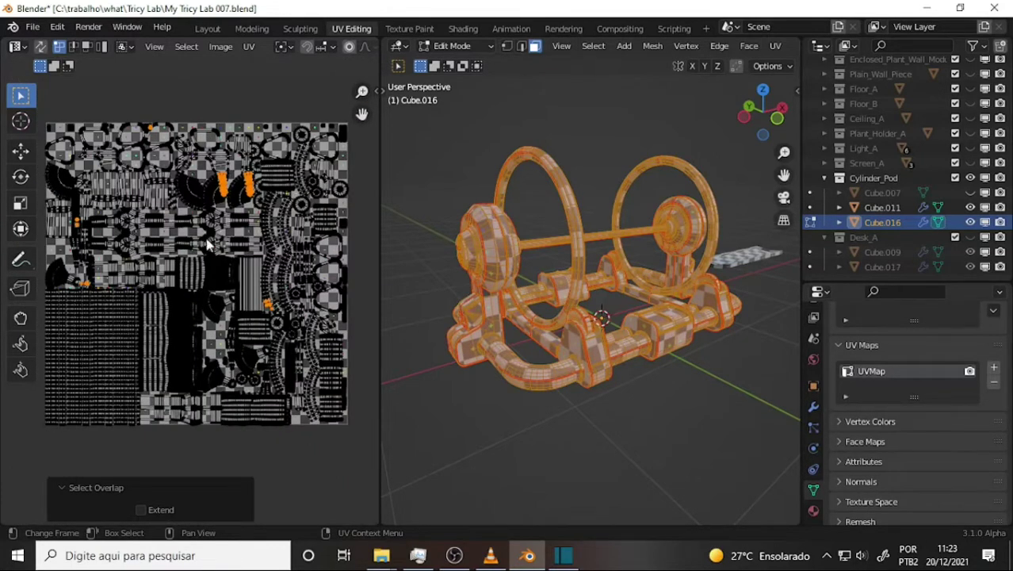
# Step: Save My Tricy Lab 007.blend via File > Save and zoom around to inspect the UVs
pyautogui.click(32, 30)
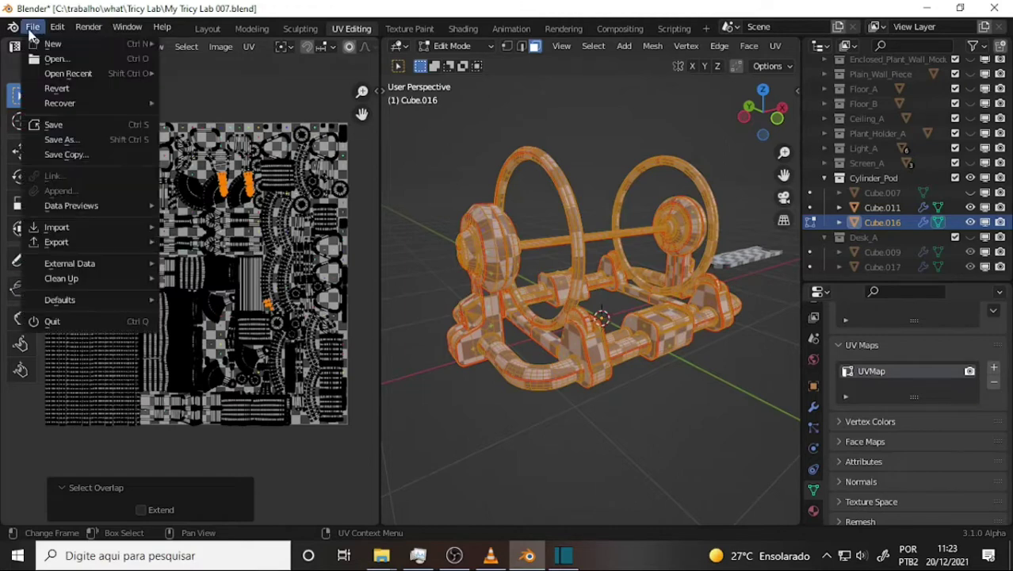
pyautogui.click(66, 128)
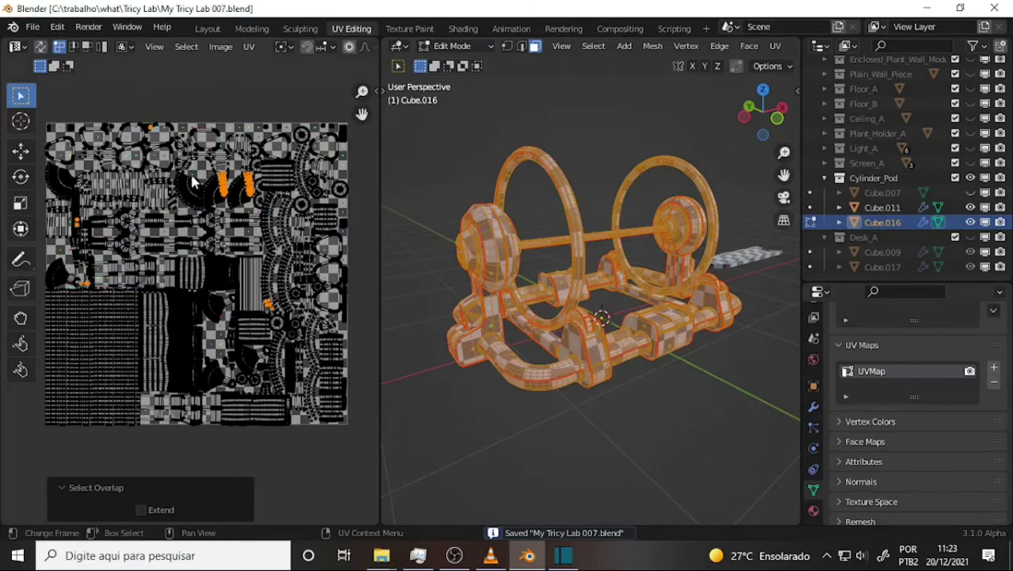
pyautogui.scroll(3, 200, 284)
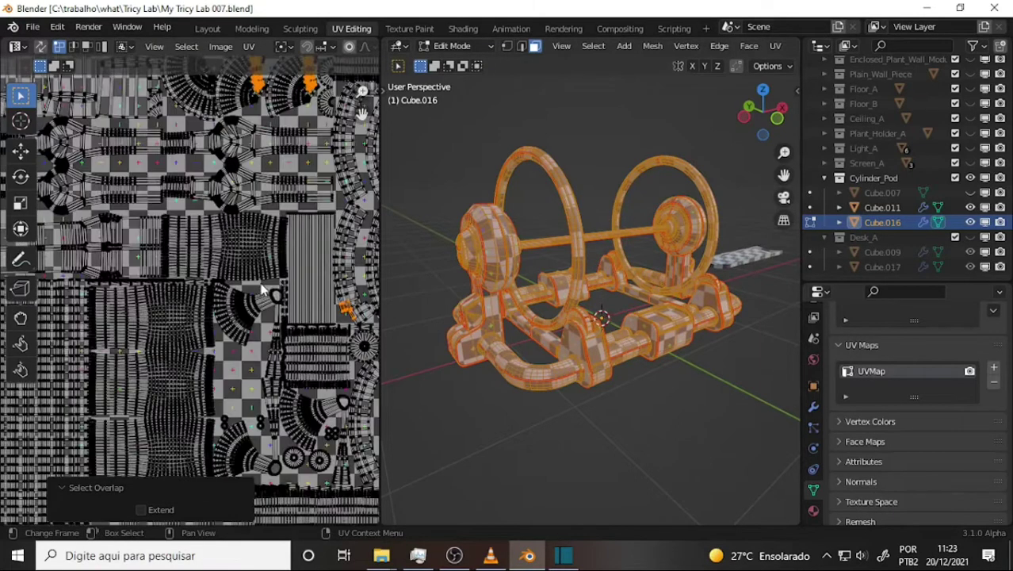
pyautogui.scroll(1, 188, 196)
pyautogui.scroll(1, 188, 195)
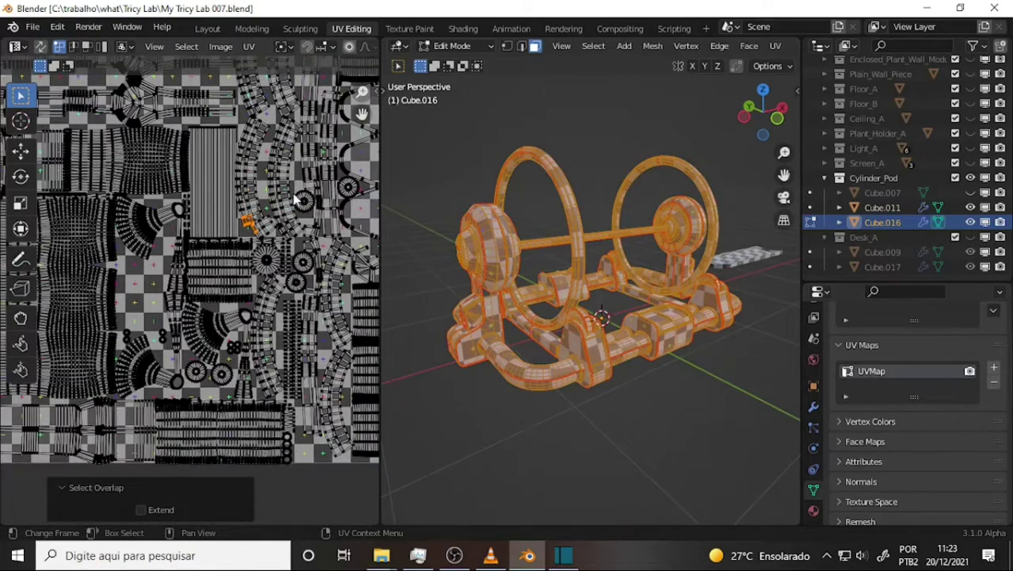
pyautogui.scroll(3, 298, 196)
pyautogui.scroll(-4, 297, 195)
pyautogui.scroll(-4, 308, 198)
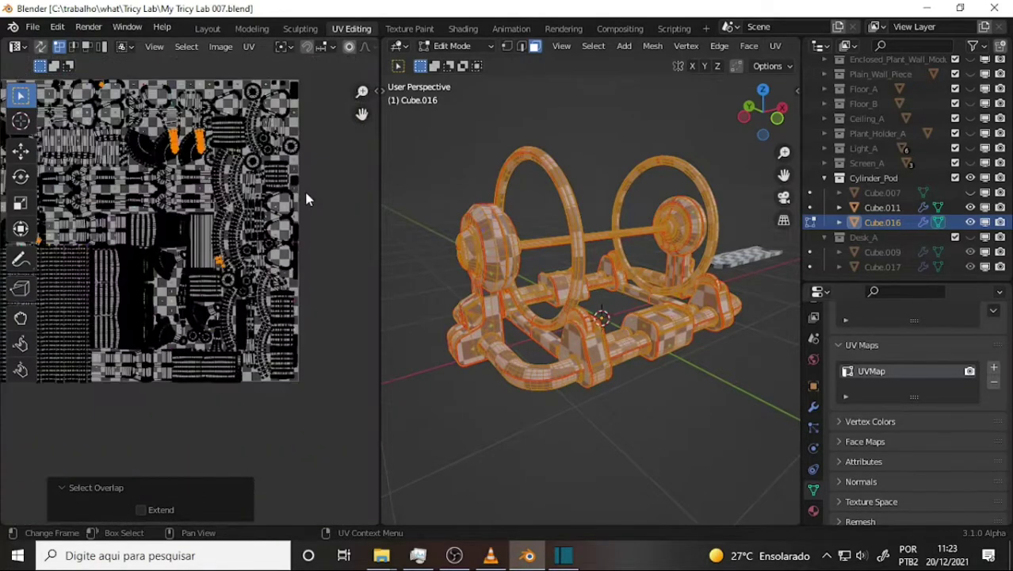